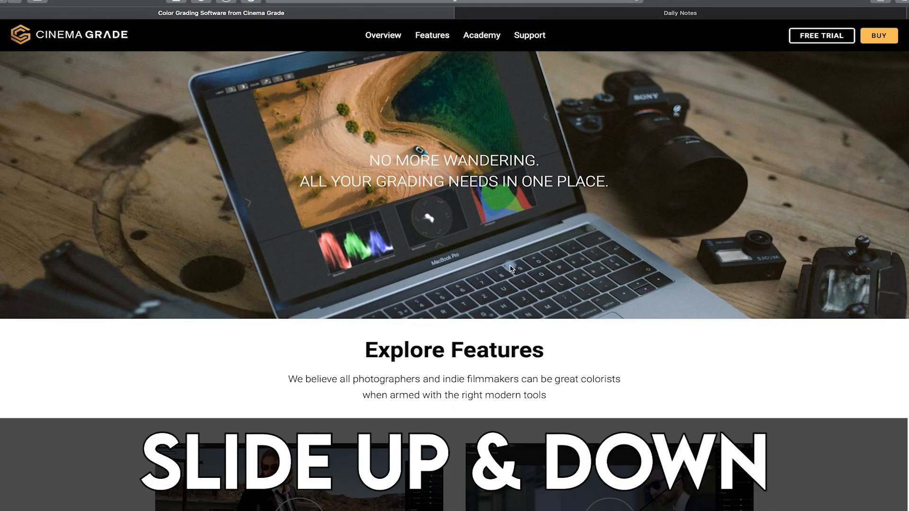
Step: Scroll through the Cinema Grade features page
{"action": "scroll", "coordinate": [510, 268], "scroll_direction": "down", "scroll_amount": 4}
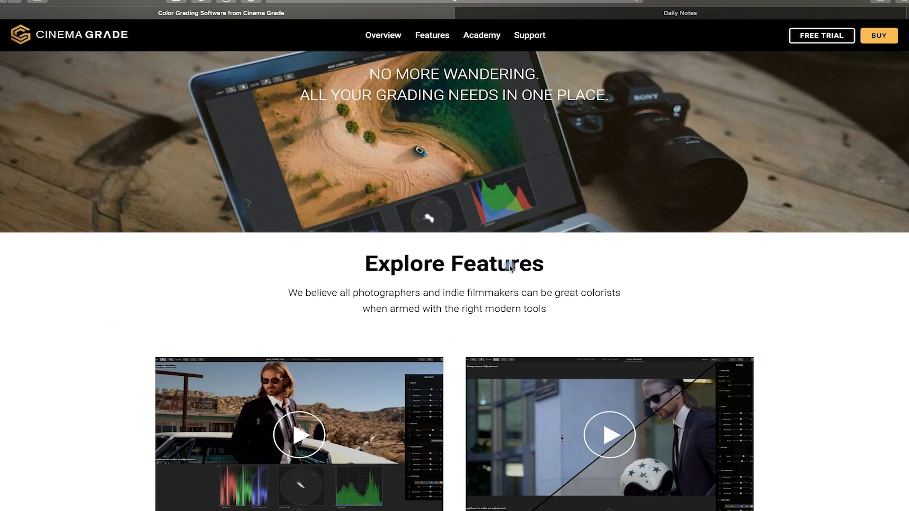
{"action": "scroll", "coordinate": [510, 269], "scroll_direction": "down", "scroll_amount": 12}
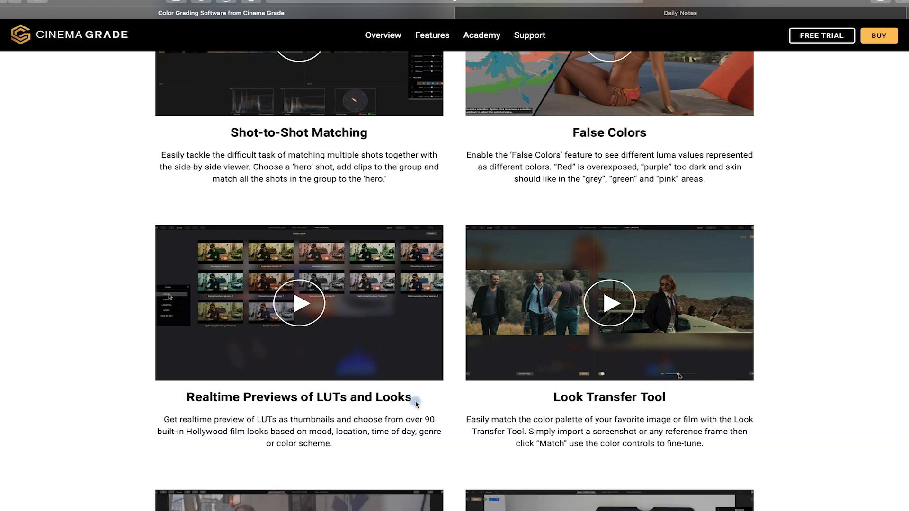
{"action": "scroll", "coordinate": [416, 401], "scroll_direction": "down", "scroll_amount": 20}
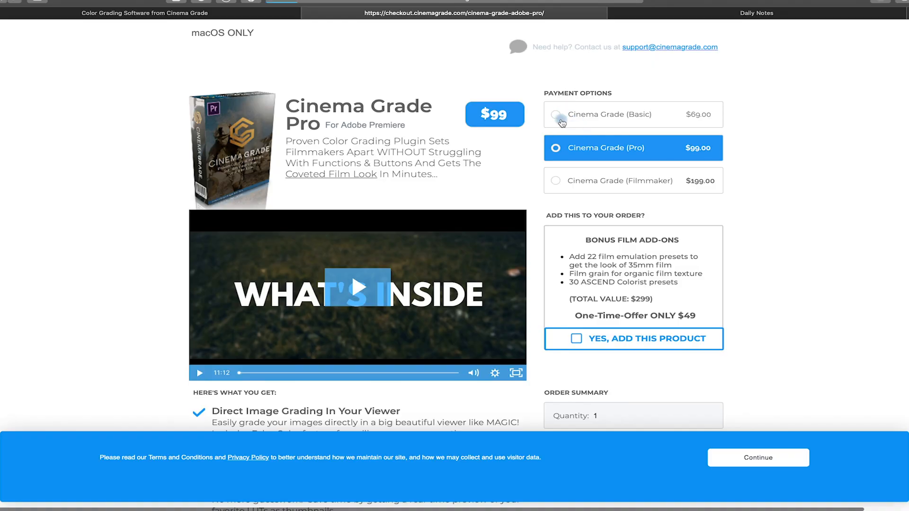
Step: Compare the Cinema Grade (Basic) and Cinema Grade (Pro) payment options on the checkout page, ending on Pro
{"action": "left_click", "coordinate": [557, 116]}
{"action": "scroll", "coordinate": [303, 355], "scroll_direction": "down", "scroll_amount": 3}
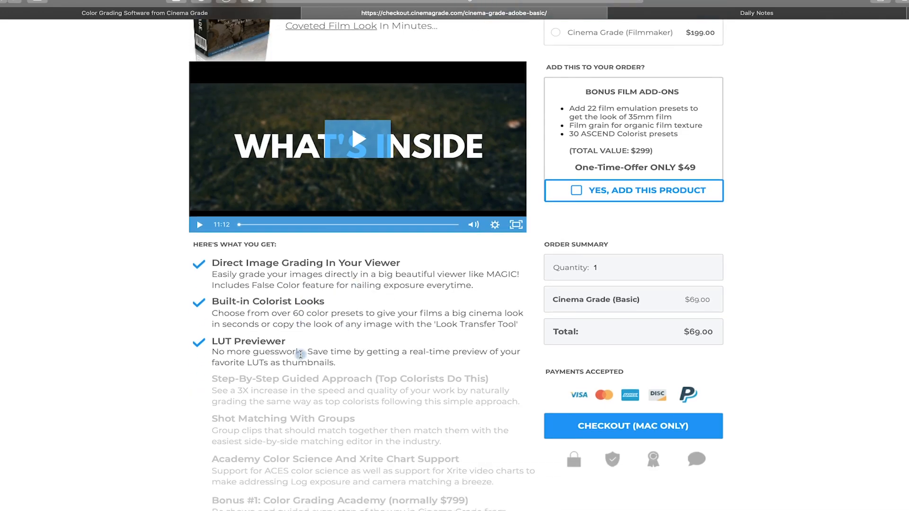
{"action": "scroll", "coordinate": [265, 407], "scroll_direction": "down", "scroll_amount": 5}
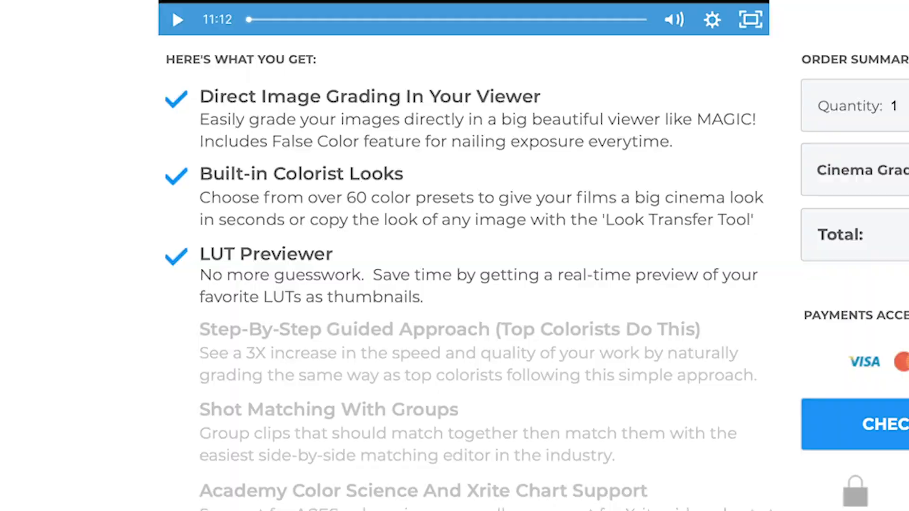
{"action": "scroll", "coordinate": [521, 237], "scroll_direction": "up", "scroll_amount": 10}
{"action": "left_click", "coordinate": [556, 148]}
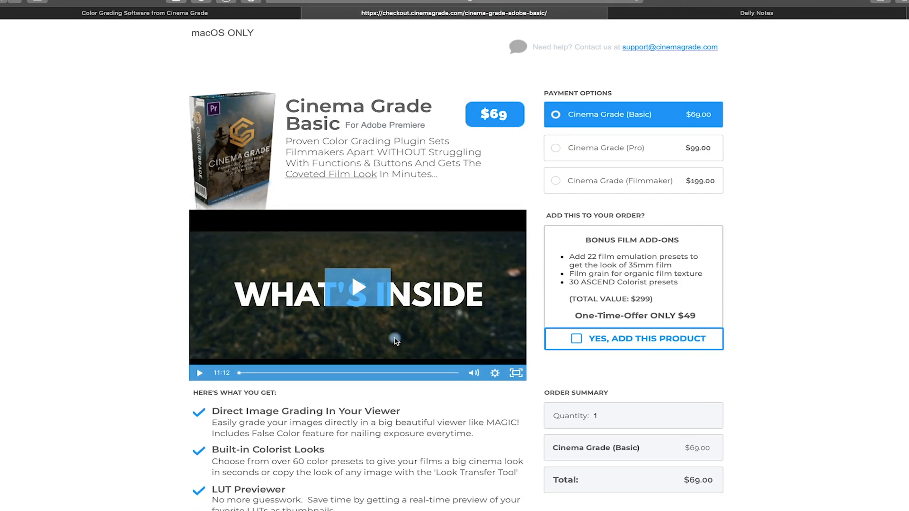
Step: Read through the Pro version's feature list and bonuses on the checkout page
{"action": "scroll", "coordinate": [397, 339], "scroll_direction": "down", "scroll_amount": 4}
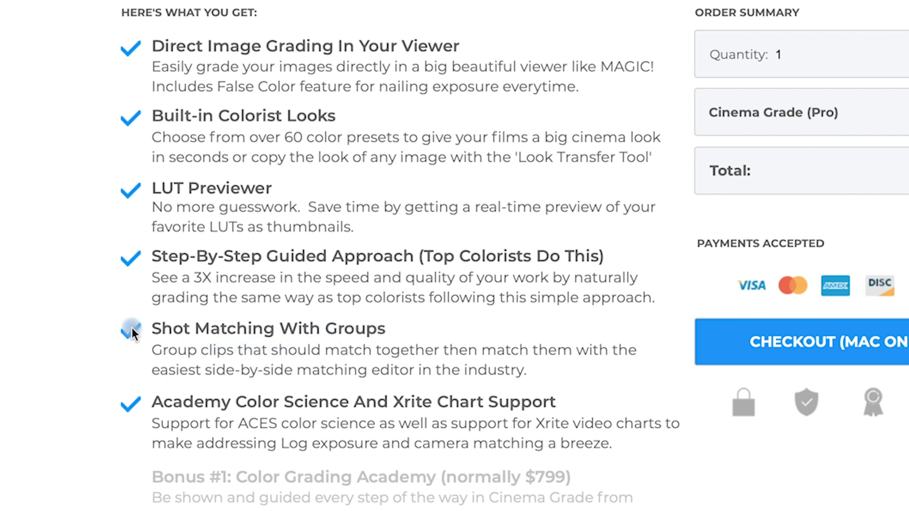
{"action": "left_click_drag", "start_coordinate": [153, 326], "coordinate": [526, 370]}
{"action": "scroll", "coordinate": [392, 266], "scroll_direction": "down", "scroll_amount": 1}
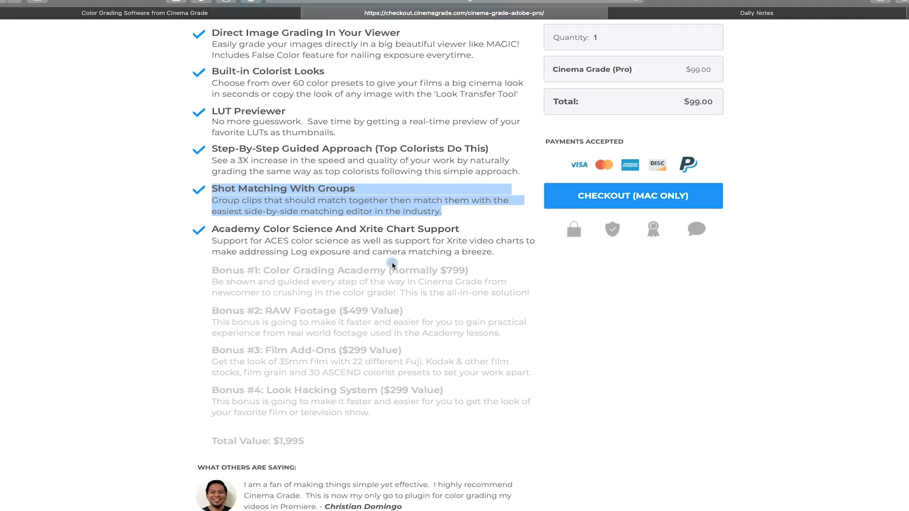
{"action": "scroll", "coordinate": [447, 170], "scroll_direction": "up", "scroll_amount": 6}
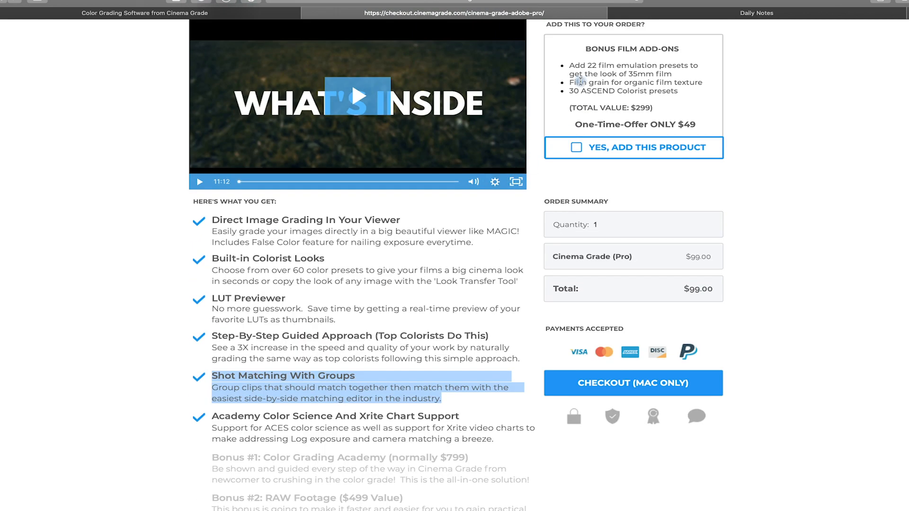
{"action": "scroll", "coordinate": [489, 160], "scroll_direction": "down", "scroll_amount": 6}
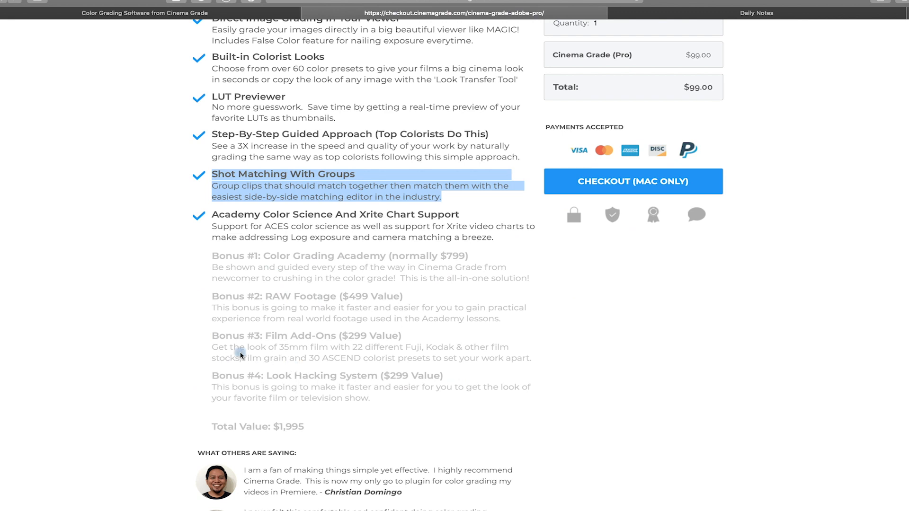
{"action": "scroll", "coordinate": [354, 358], "scroll_direction": "down", "scroll_amount": 4}
{"action": "scroll", "coordinate": [379, 223], "scroll_direction": "up", "scroll_amount": 12}
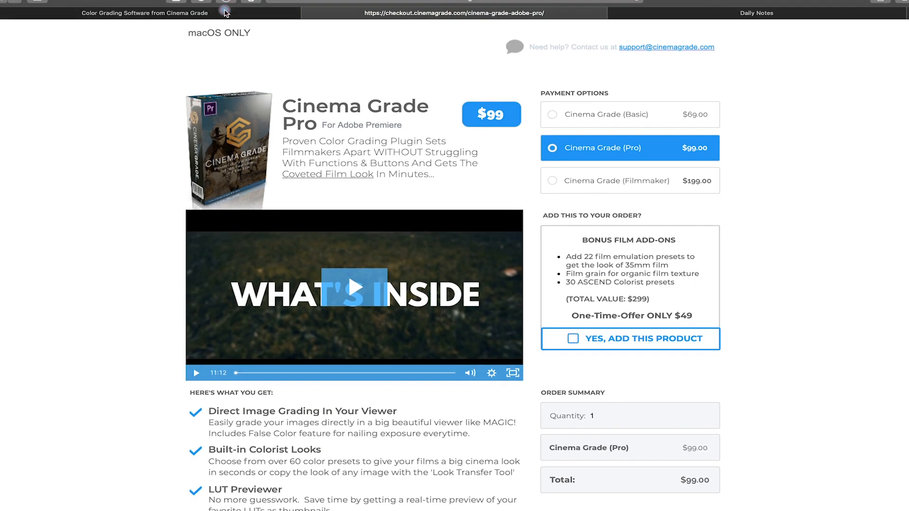
Step: Switch to Premiere Pro and search the Effects panel for cinema grade, selecting the Cinema Grade video effect
{"action": "key", "text": "ctrl+shift+Tab"}
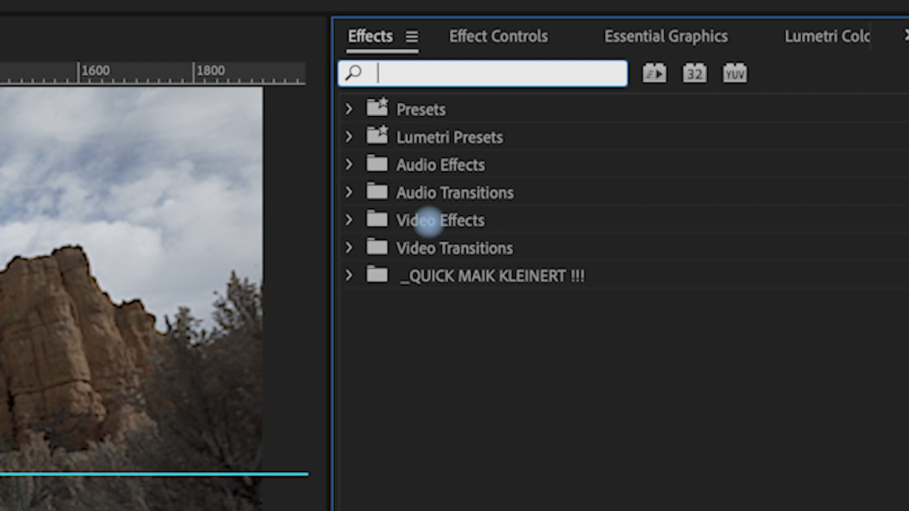
{"action": "type", "text": "cinema grade"}
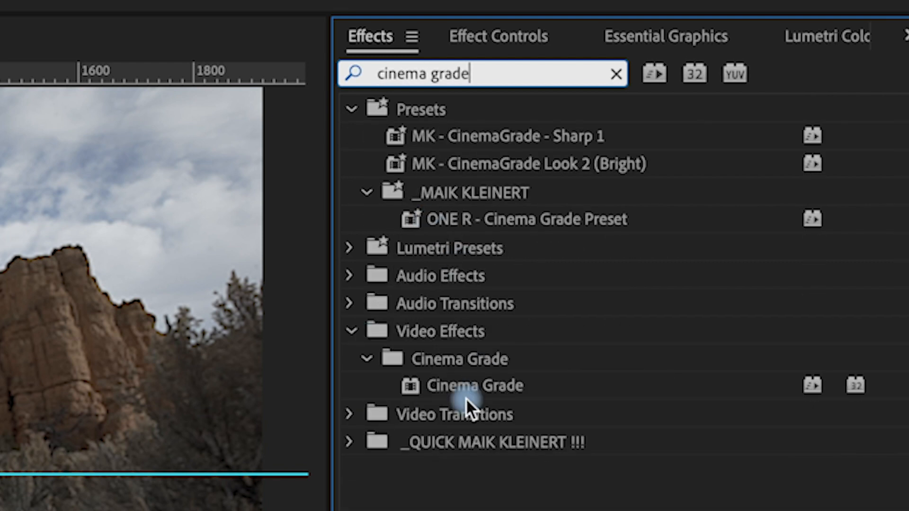
{"action": "left_click", "coordinate": [469, 381]}
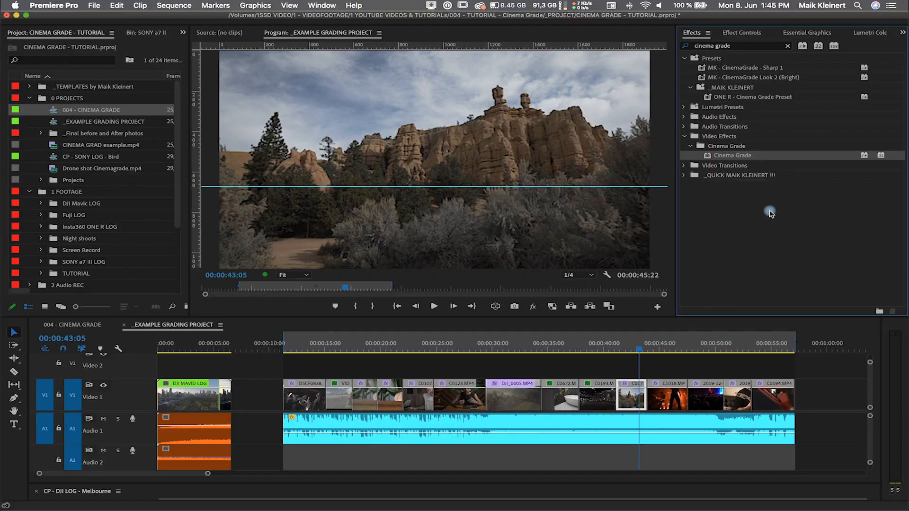
Step: Select all clips on the Video 1 track and apply the Cinema Grade effect to them
{"action": "left_click_drag", "start_coordinate": [285, 364], "coordinate": [796, 405]}
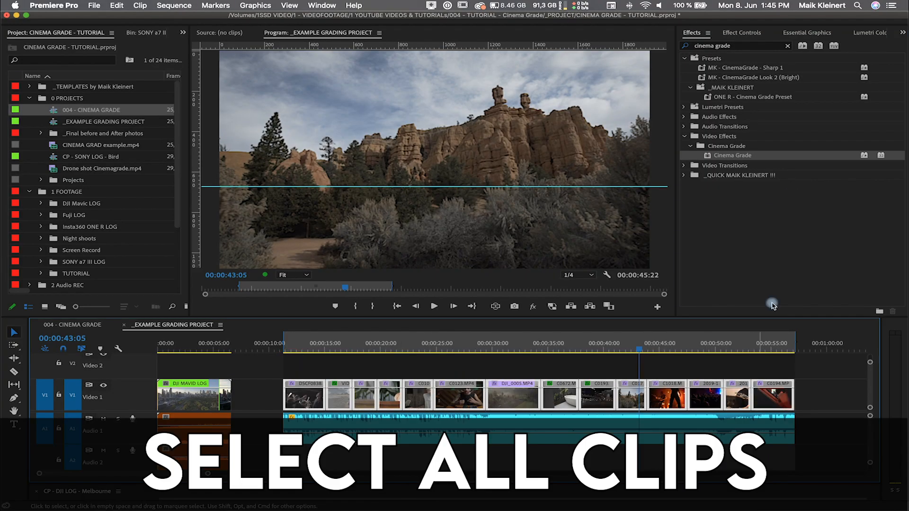
{"action": "left_click_drag", "start_coordinate": [713, 158], "coordinate": [460, 405]}
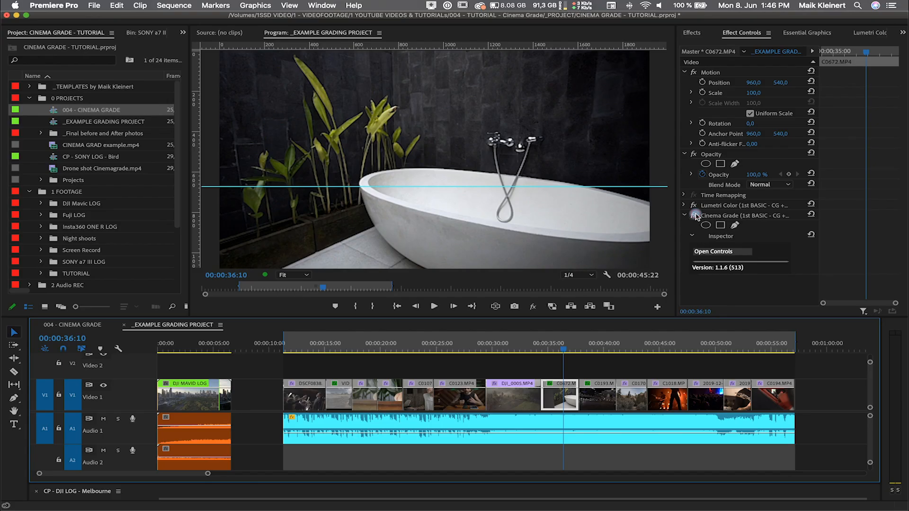
Step: Expand the Cinema Grade effect of a clip in Effect Controls and launch its controls in the Cinema Grade app
{"action": "left_click", "coordinate": [375, 142]}
{"action": "left_click", "coordinate": [694, 215]}
{"action": "left_click", "coordinate": [694, 216]}
{"action": "left_click", "coordinate": [694, 215]}
{"action": "left_click_drag", "start_coordinate": [310, 347], "coordinate": [651, 337]}
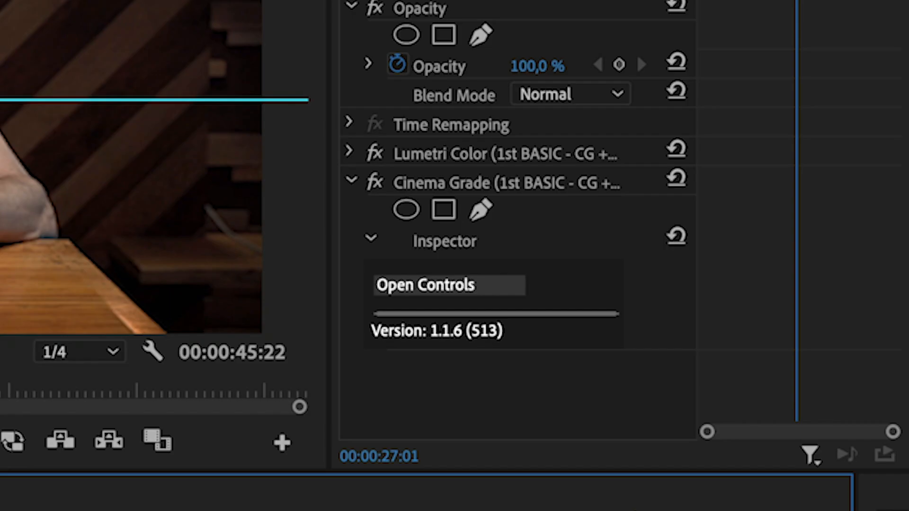
{"action": "left_click", "coordinate": [729, 265]}
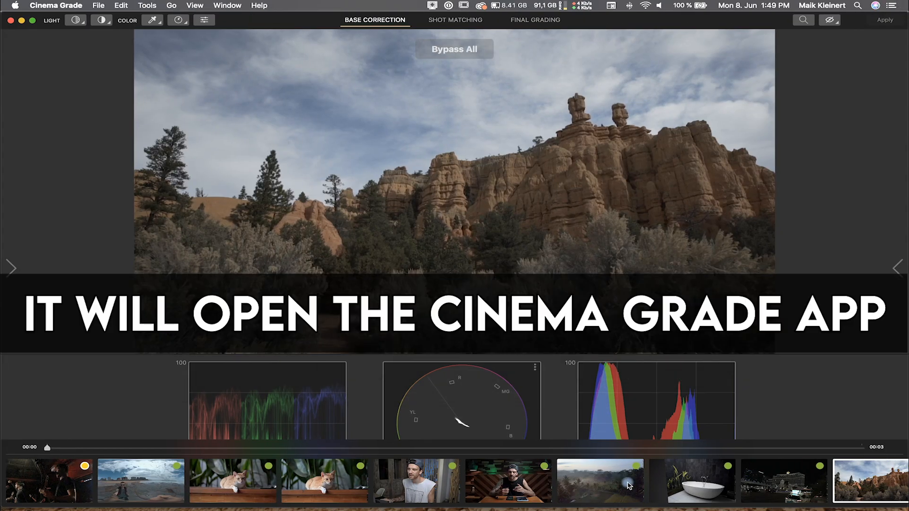
Step: Browse the clips in the filmstrip and scrub through the bathtub clip
{"action": "scroll", "coordinate": [625, 483], "scroll_direction": "right", "scroll_amount": 10}
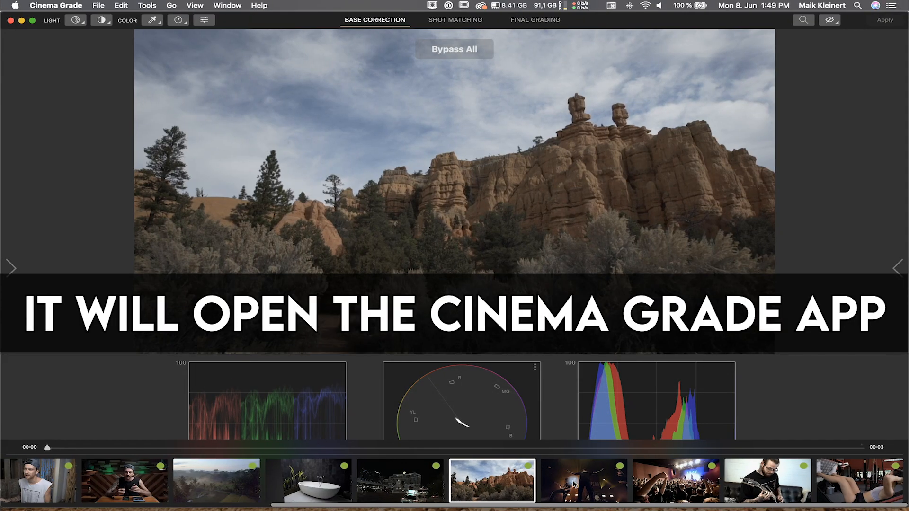
{"action": "left_click", "coordinate": [580, 483]}
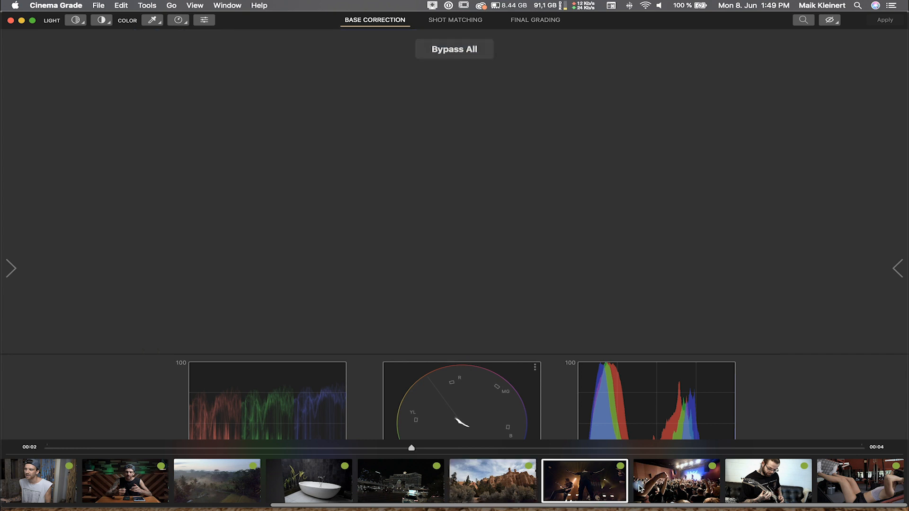
{"action": "left_click", "coordinate": [388, 472]}
{"action": "left_click_drag", "start_coordinate": [47, 448], "coordinate": [382, 448]}
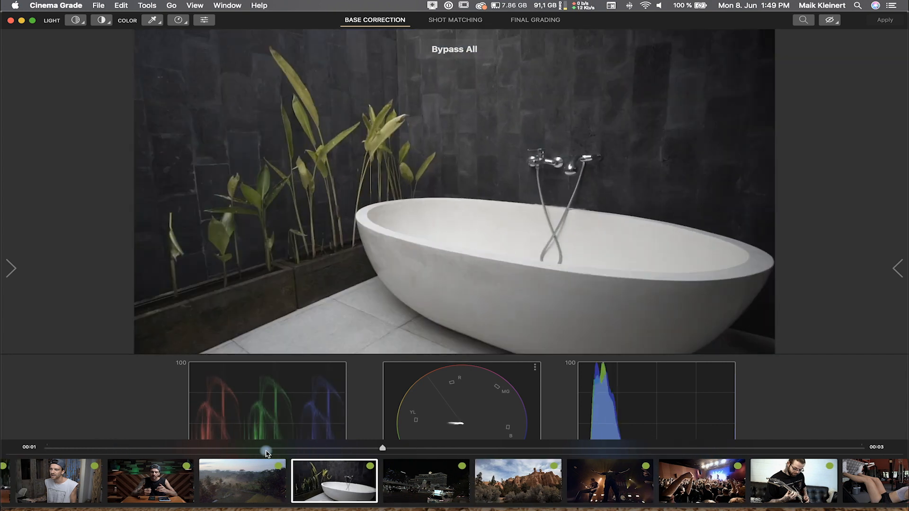
{"action": "left_click", "coordinate": [308, 448]}
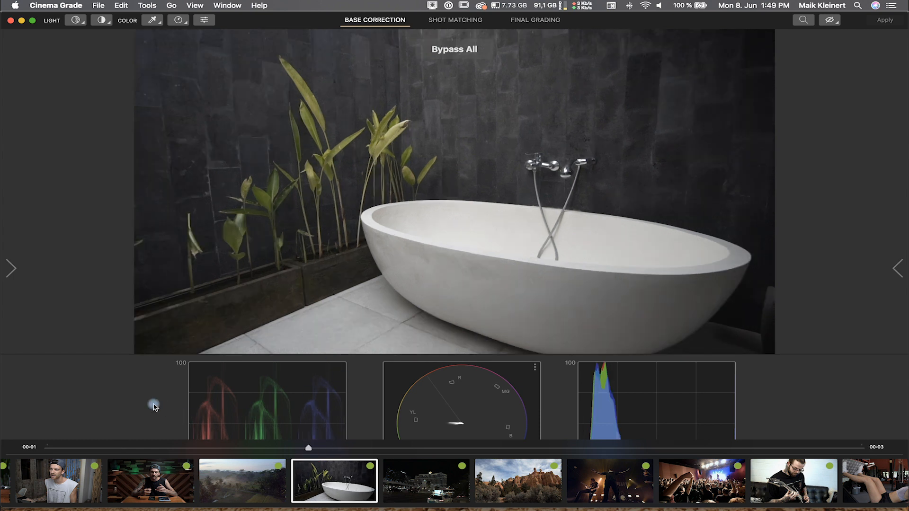
{"action": "mouse_move", "coordinate": [454, 499]}
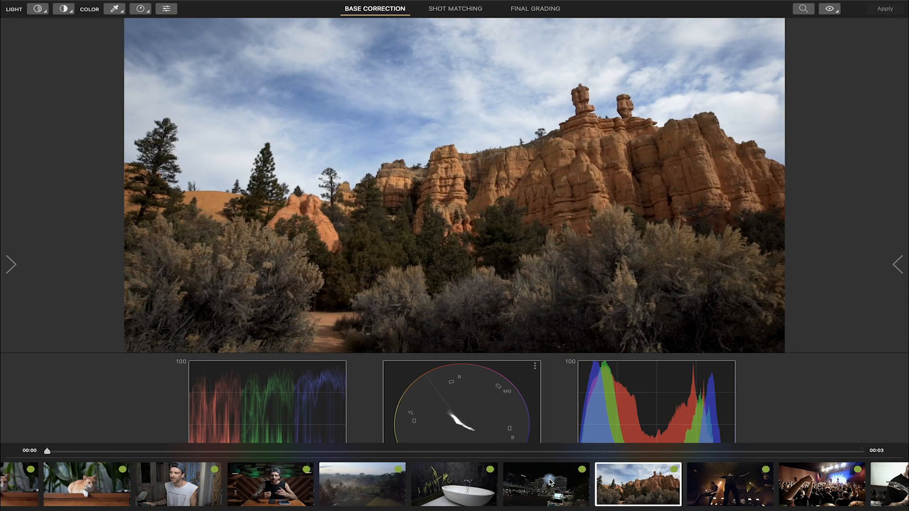
Step: Select the red rock clip and toggle the bypass view to compare it with and without correction
{"action": "scroll", "coordinate": [544, 479], "scroll_direction": "right", "scroll_amount": 3}
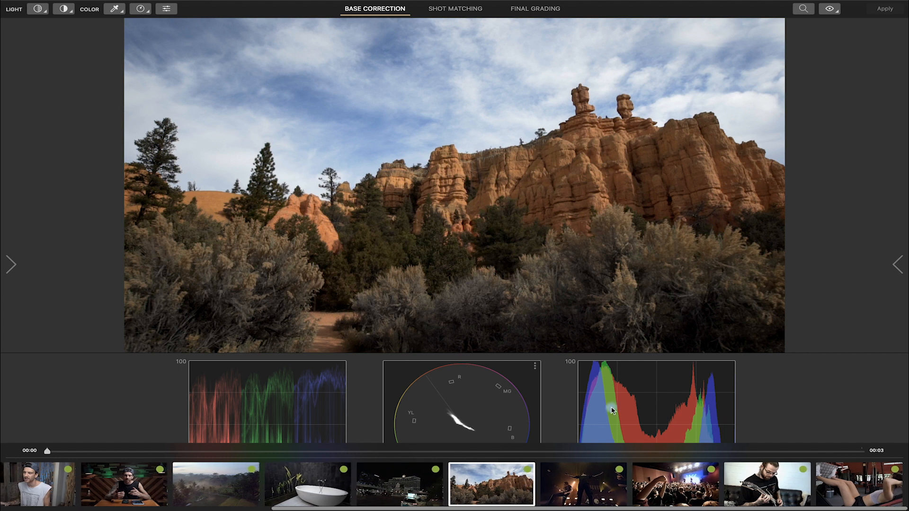
{"action": "left_click", "coordinate": [829, 9]}
{"action": "left_click", "coordinate": [829, 11]}
{"action": "left_click", "coordinate": [829, 11]}
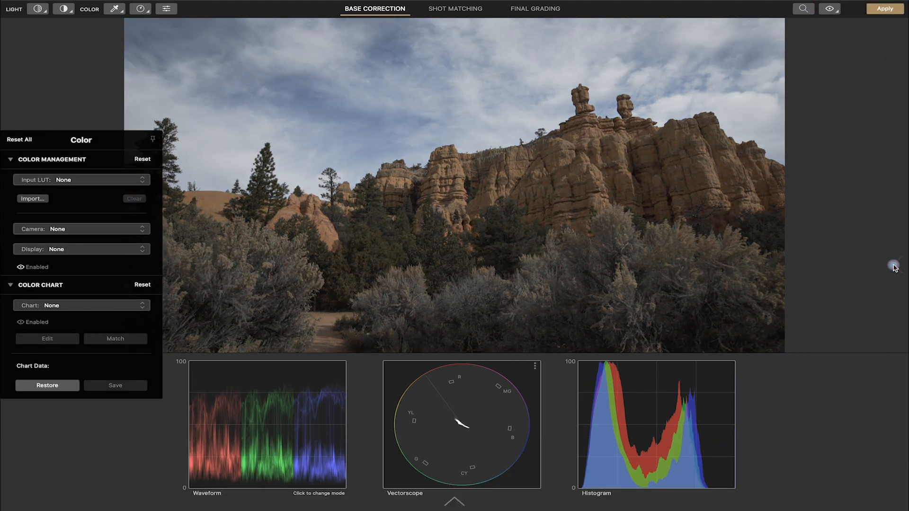
{"action": "mouse_move", "coordinate": [894, 268]}
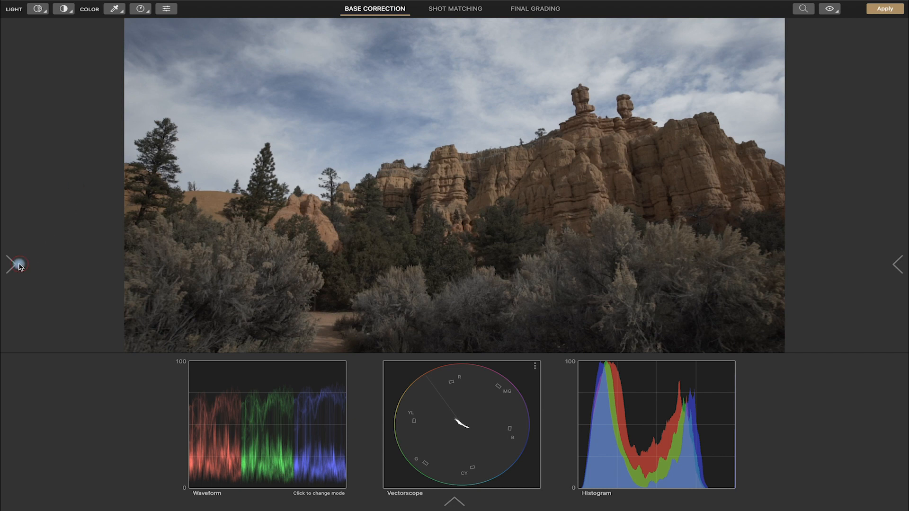
Step: Open the side panels of Base Correction mode to view the color and correction controls
{"action": "mouse_move", "coordinate": [17, 263]}
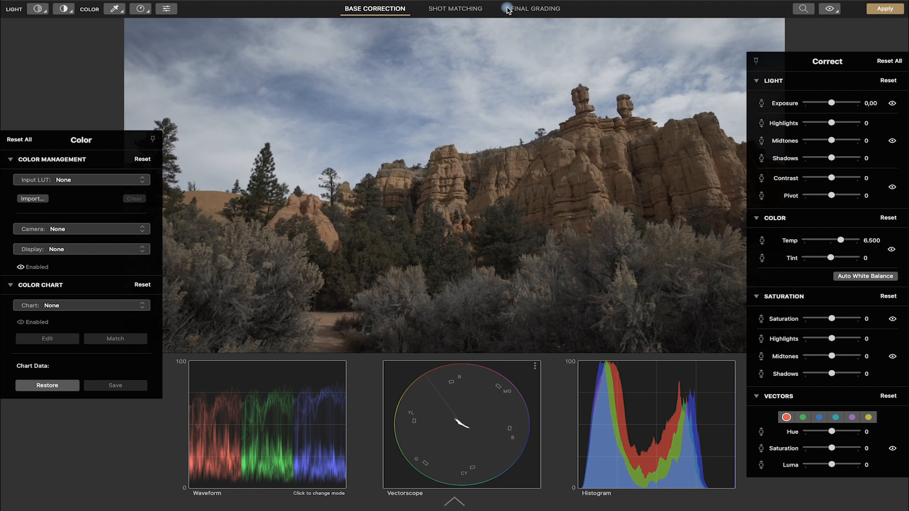
{"action": "left_click", "coordinate": [360, 11]}
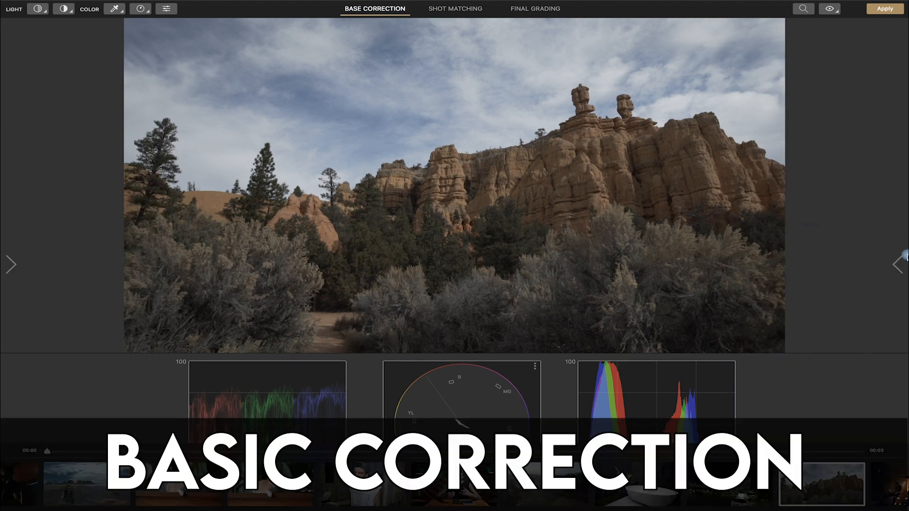
{"action": "mouse_move", "coordinate": [905, 255]}
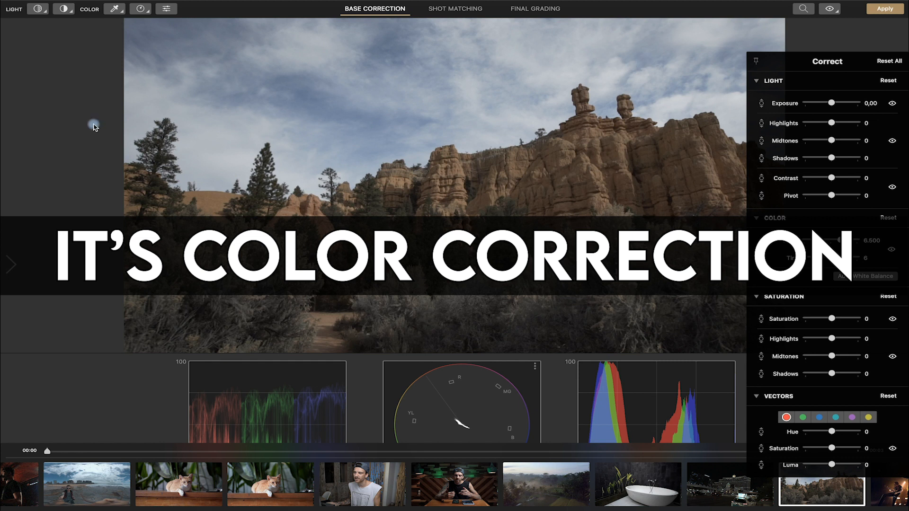
Step: In Shot Matching, group the two cat clips with the second one as hero, then open Match Shots
{"action": "left_click", "coordinate": [462, 9]}
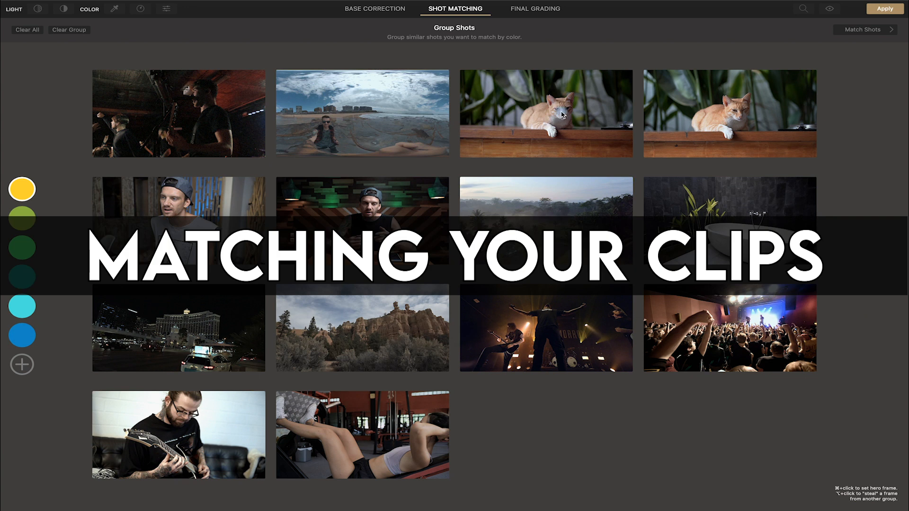
{"action": "left_click", "coordinate": [562, 115]}
{"action": "left_click", "coordinate": [755, 107]}
{"action": "left_click", "coordinate": [561, 126]}
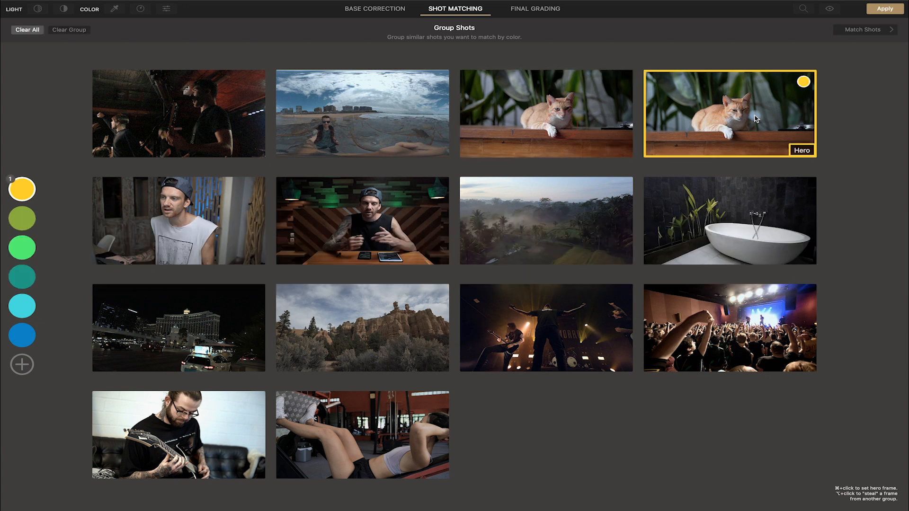
{"action": "left_click", "coordinate": [580, 140]}
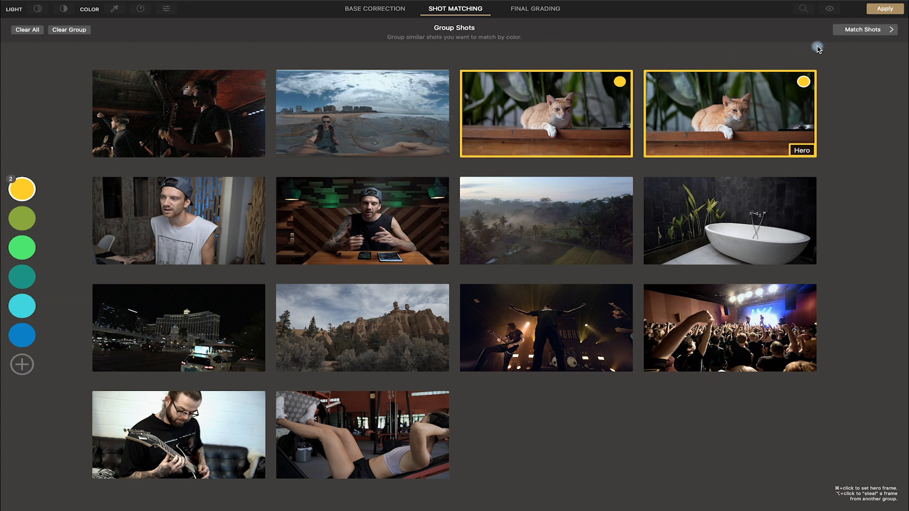
{"action": "left_click", "coordinate": [868, 31]}
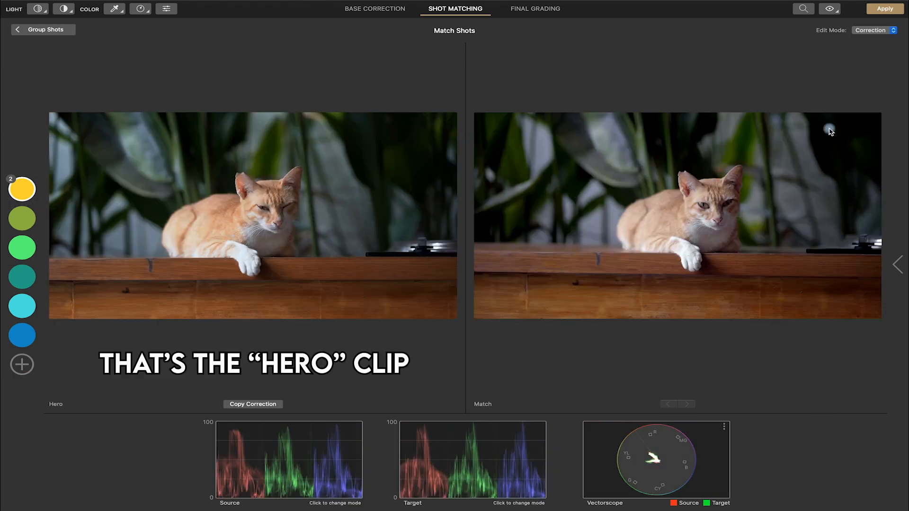
Step: Switch to Final Grading mode and open the Look Selection panel
{"action": "left_click", "coordinate": [830, 8]}
{"action": "left_click", "coordinate": [829, 9]}
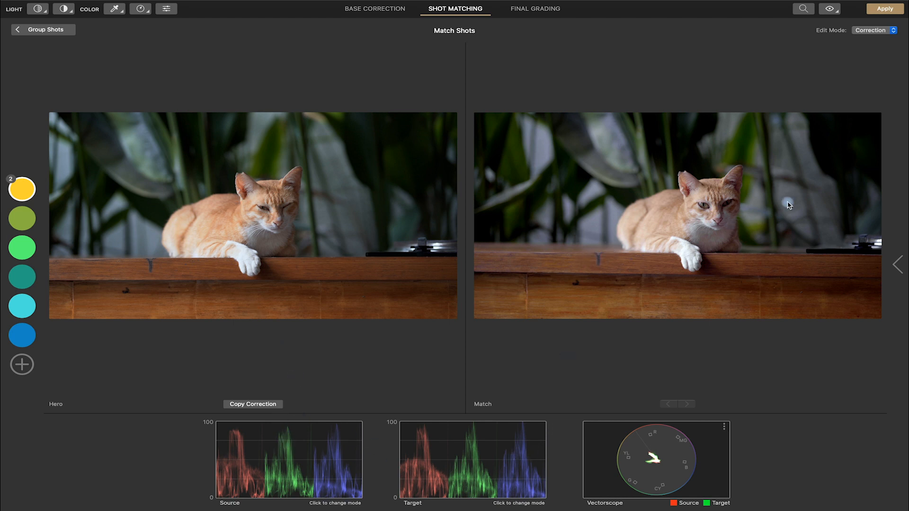
{"action": "left_click", "coordinate": [523, 9]}
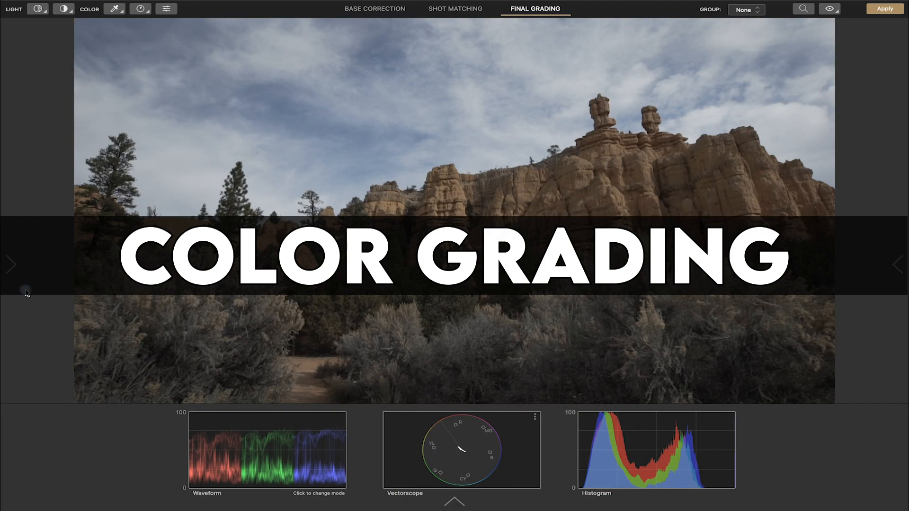
{"action": "left_click", "coordinate": [20, 264]}
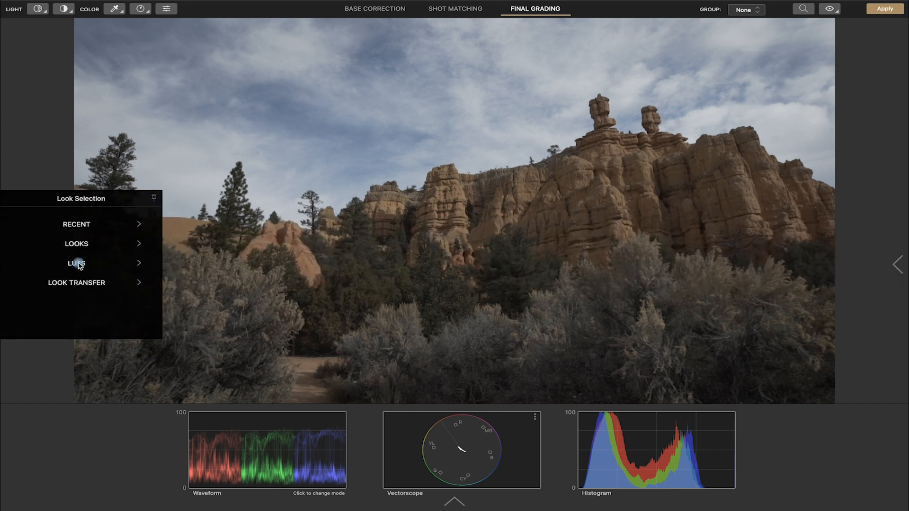
Step: Browse the Looks and LUTs collections in the look browser, enlarging the preview thumbnails to inspect them
{"action": "left_click", "coordinate": [80, 244]}
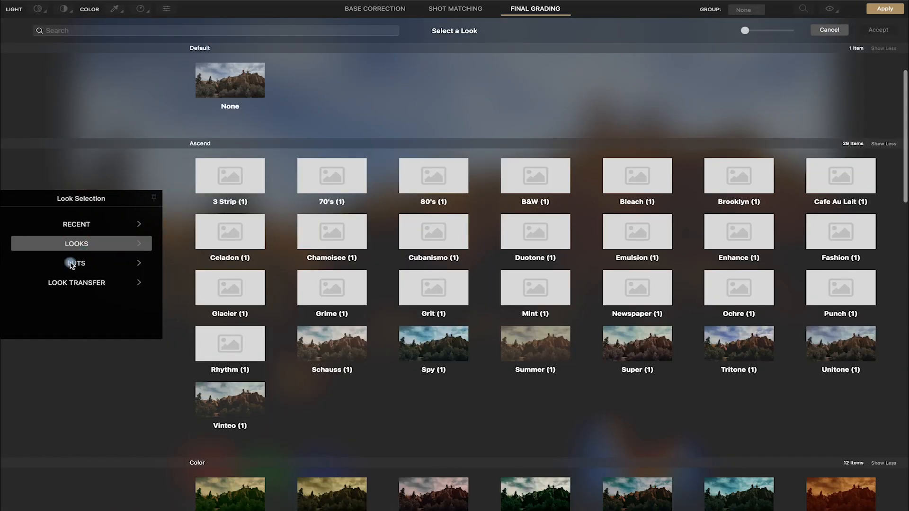
{"action": "left_click", "coordinate": [156, 268]}
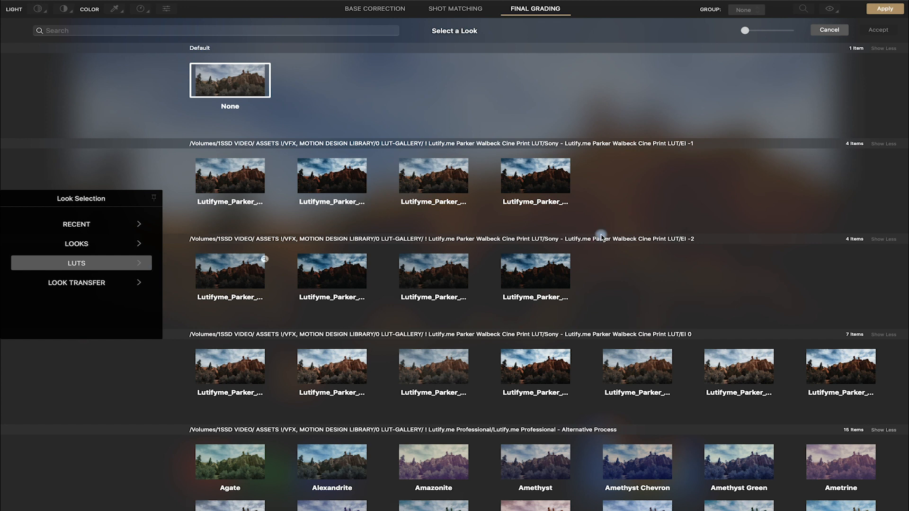
{"action": "left_click", "coordinate": [767, 30]}
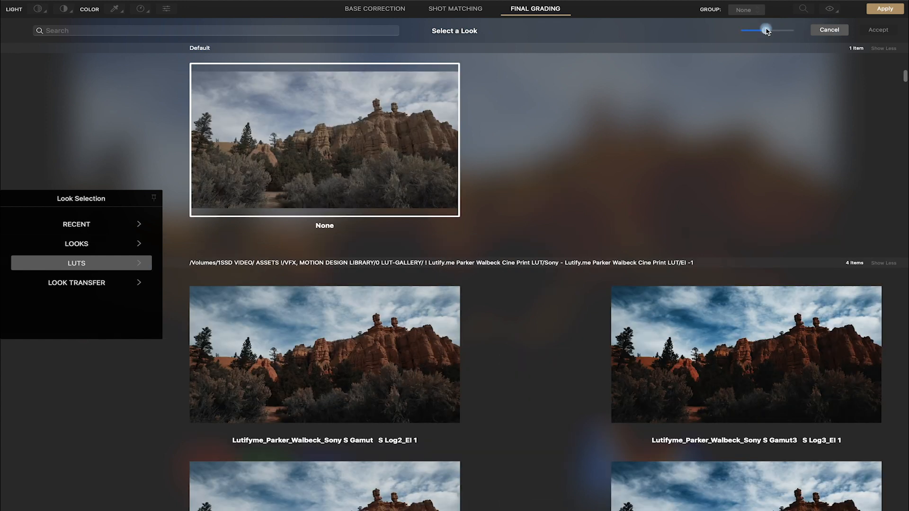
{"action": "scroll", "coordinate": [694, 159], "scroll_direction": "down", "scroll_amount": 5}
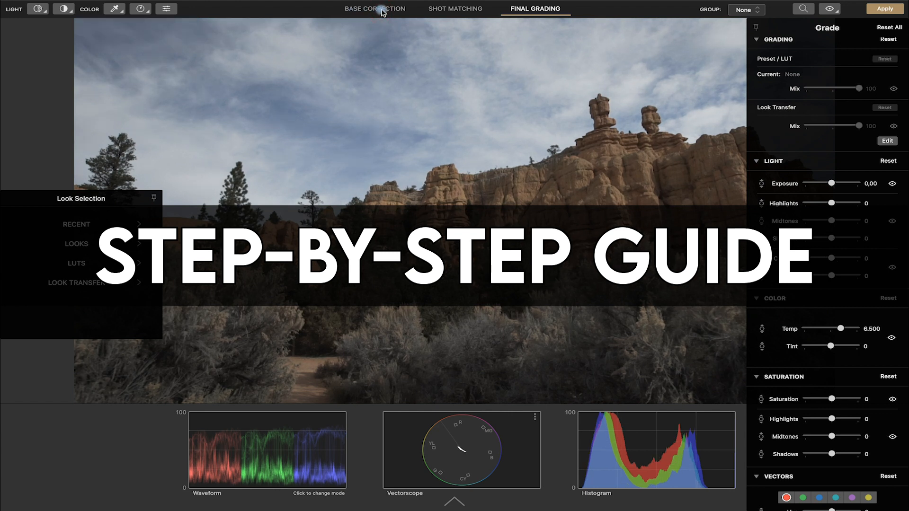
Step: Return to Base Correction mode and activate the Exposure adjustment tool for the light correction
{"action": "left_click", "coordinate": [383, 12]}
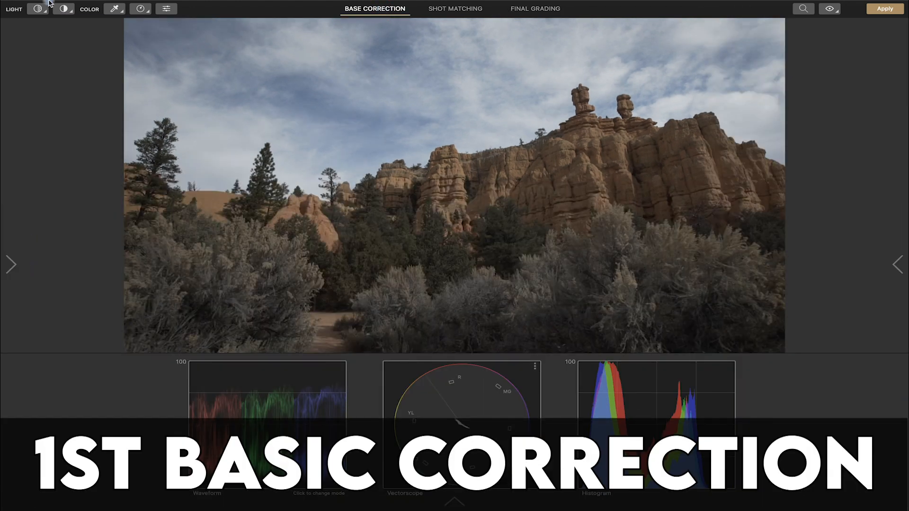
{"action": "mouse_move", "coordinate": [49, 3]}
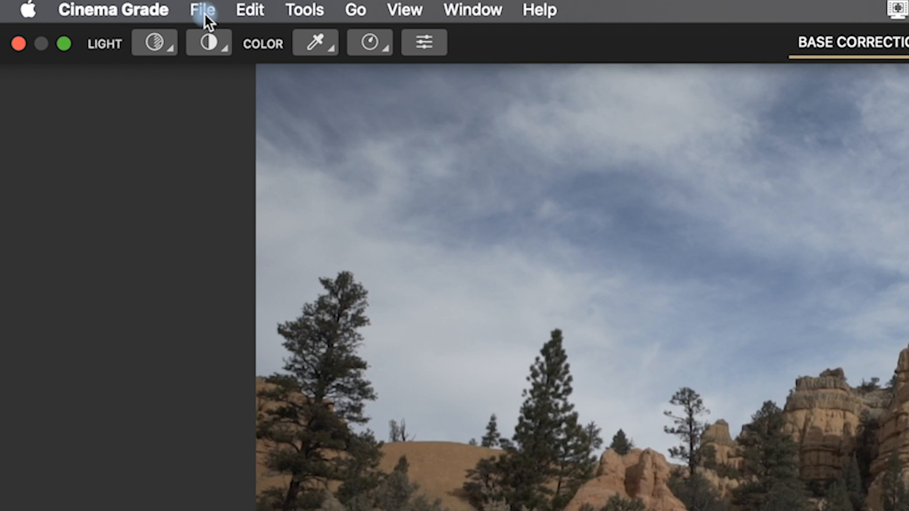
{"action": "left_click", "coordinate": [209, 13]}
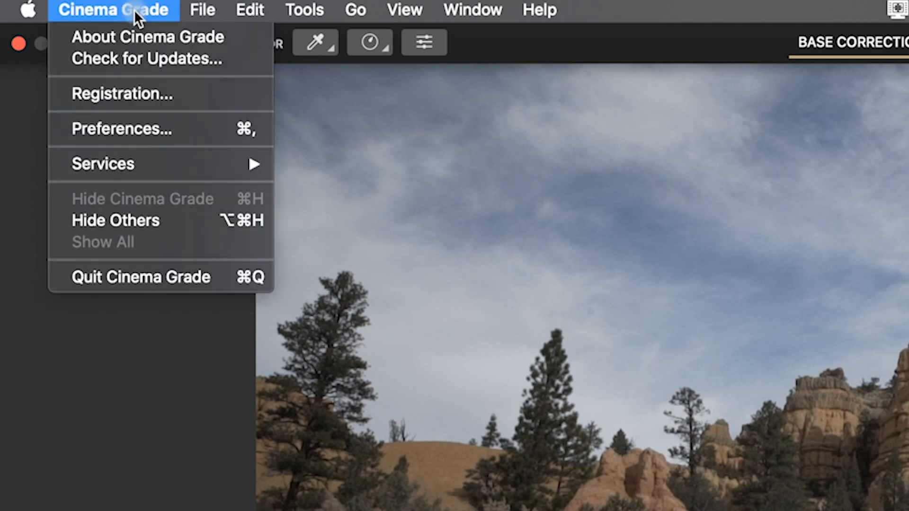
{"action": "mouse_move", "coordinate": [324, 5]}
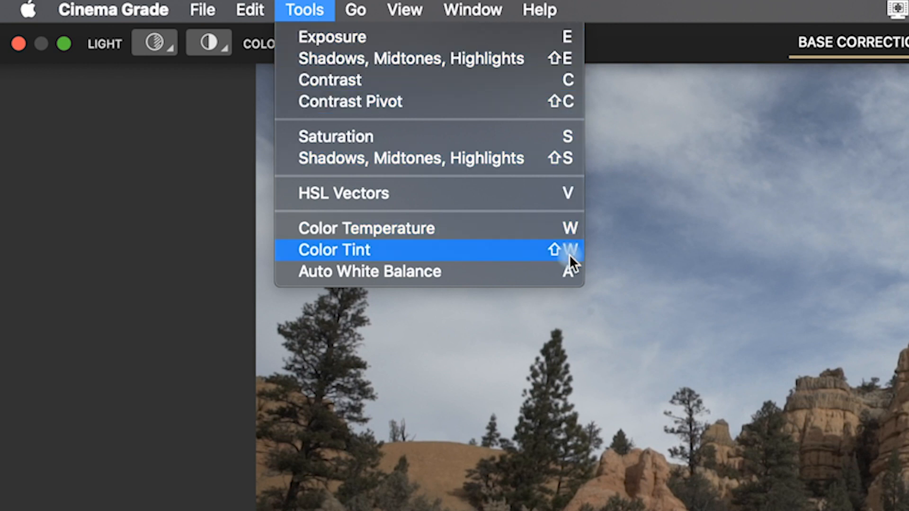
{"action": "left_click", "coordinate": [568, 37]}
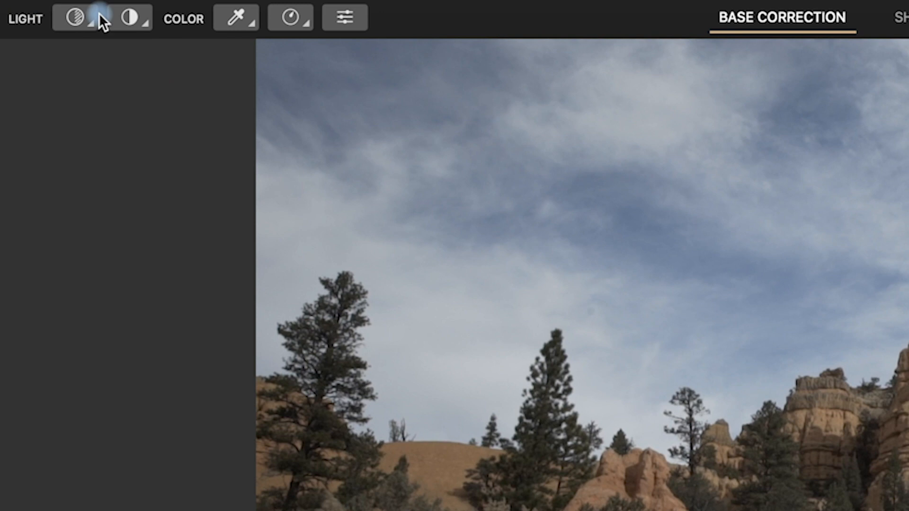
{"action": "left_click_drag", "start_coordinate": [89, 19], "coordinate": [86, 50]}
{"action": "left_click_drag", "start_coordinate": [123, 27], "coordinate": [219, 19]}
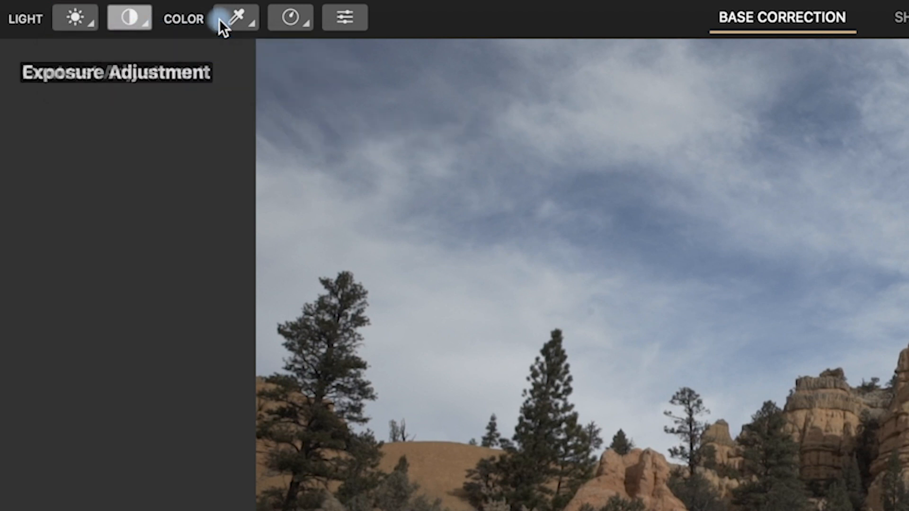
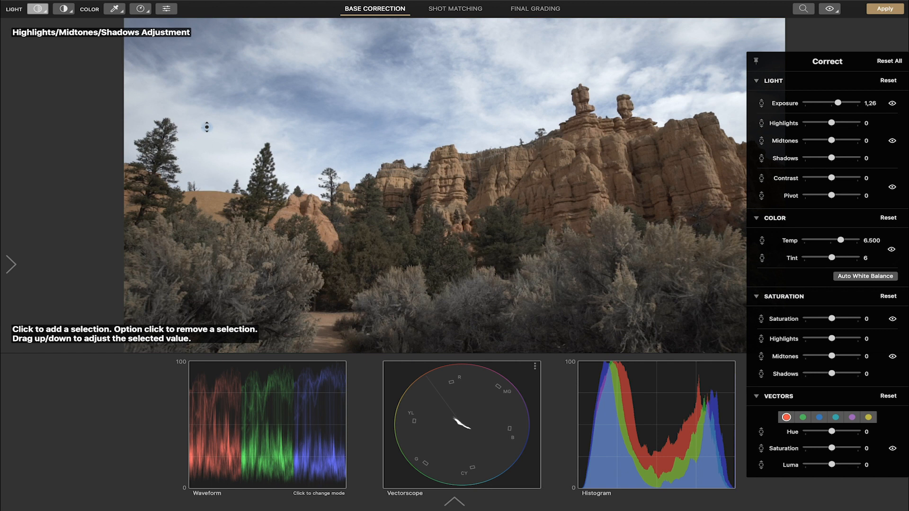
Step: On the canyon clip, raise highlights to 19, lower shadows to -22 and midtones to -18 with the Highlights/Midtones/Shadows tool
{"action": "mouse_move", "coordinate": [204, 130]}
{"action": "left_mouse_down"}
{"action": "mouse_move", "coordinate": [203, 115]}
{"action": "mouse_move", "coordinate": [202, 137]}
{"action": "mouse_move", "coordinate": [205, 127]}
{"action": "left_mouse_up"}
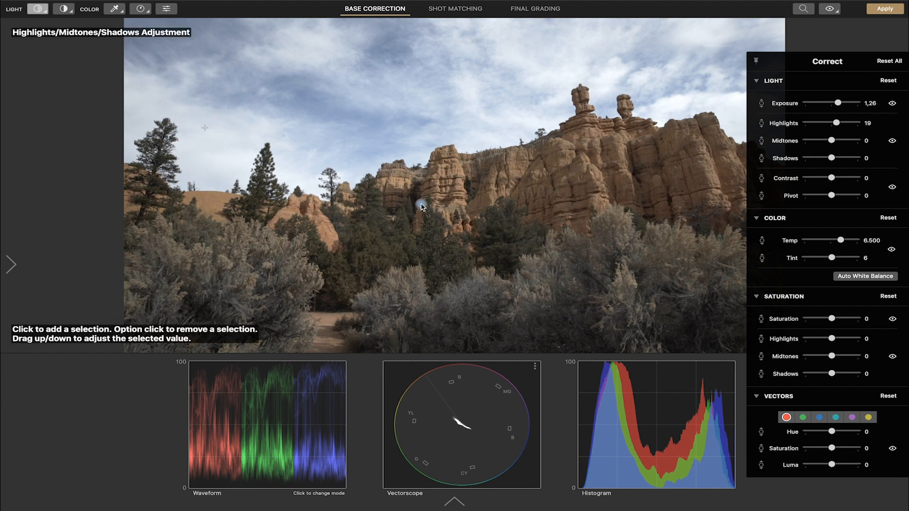
{"action": "left_click_drag", "start_coordinate": [414, 198], "coordinate": [414, 200]}
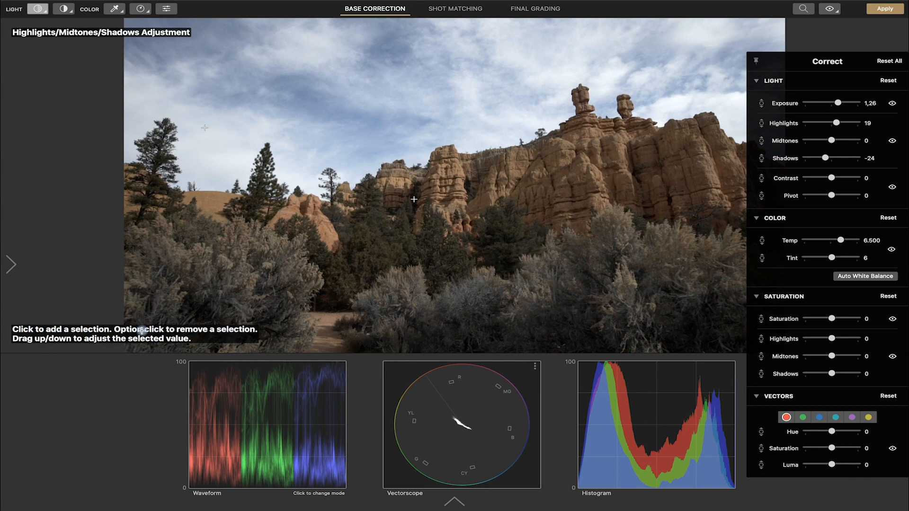
{"action": "left_click_drag", "start_coordinate": [237, 330], "coordinate": [236, 328]}
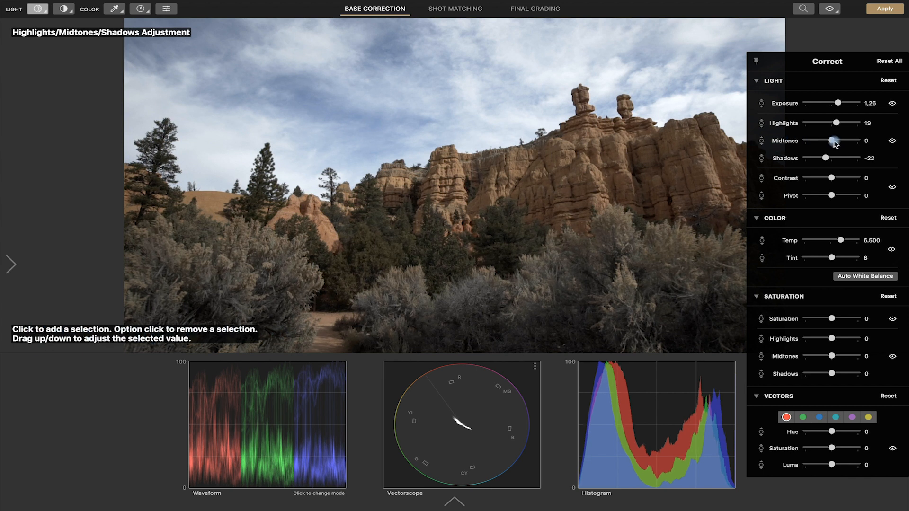
{"action": "left_click_drag", "start_coordinate": [831, 143], "coordinate": [827, 143]}
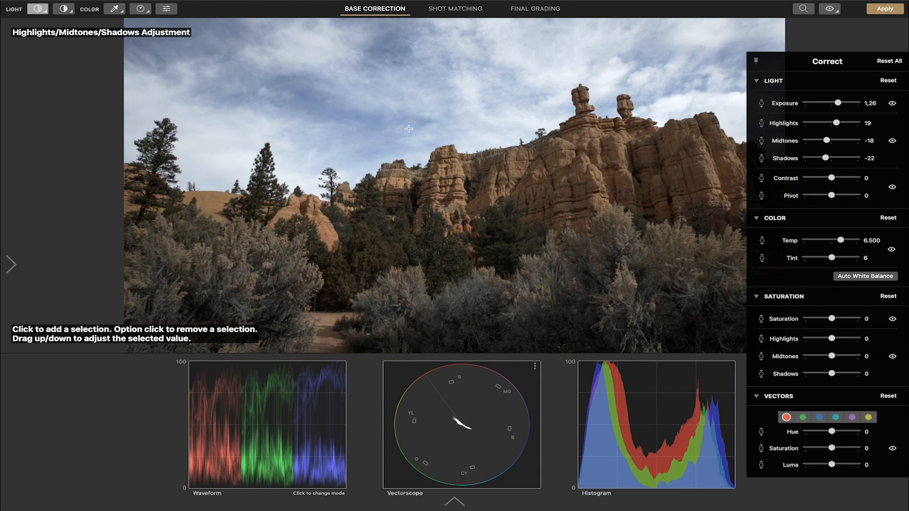
Step: Set contrast to 19 and the contrast pivot to 25 with the Contrast and Contrast Pivot tools
{"action": "key", "text": "c"}
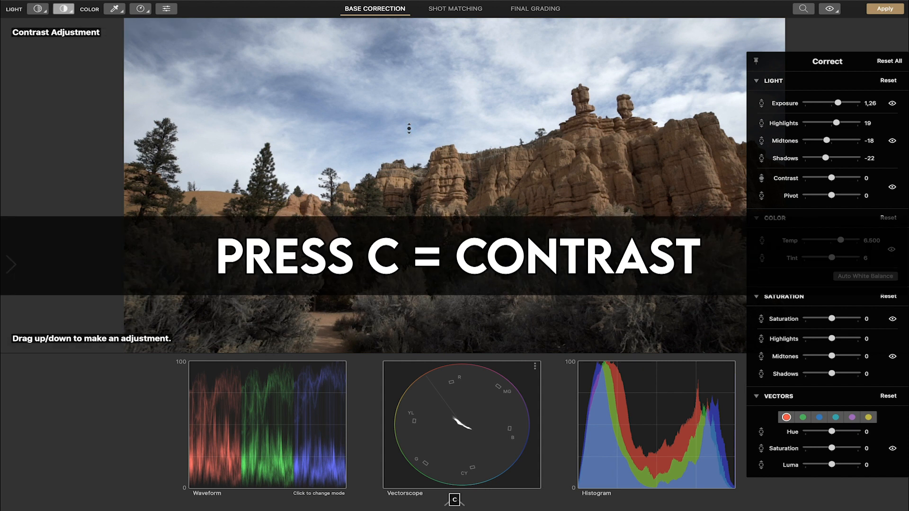
{"action": "left_click_drag", "start_coordinate": [405, 136], "coordinate": [430, 149]}
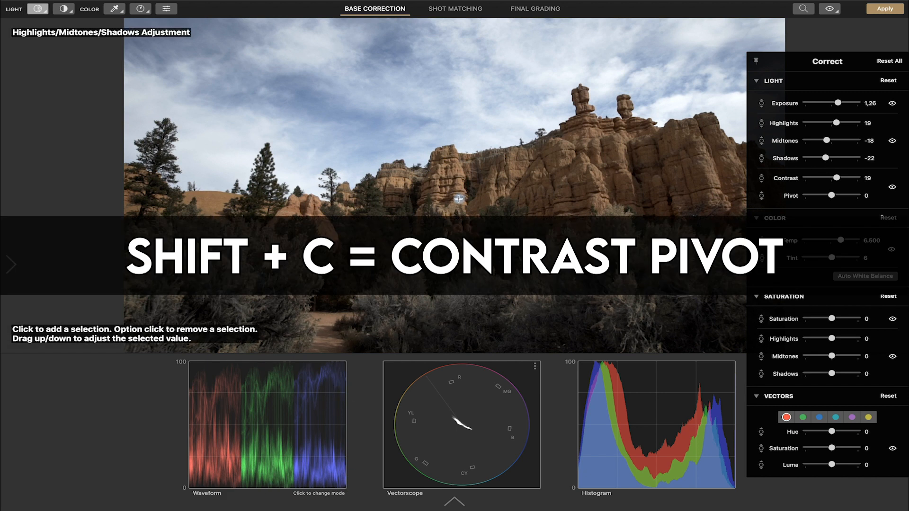
{"action": "key", "text": "shift+c"}
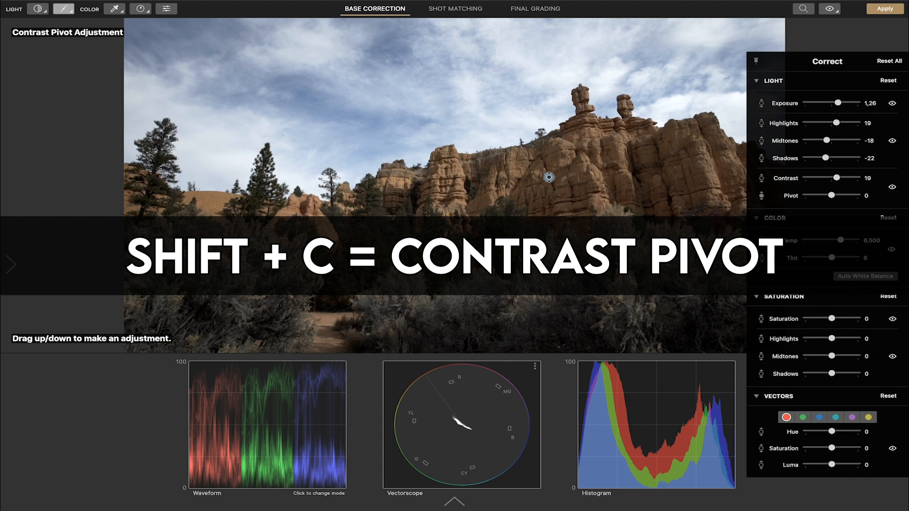
{"action": "left_click_drag", "start_coordinate": [476, 213], "coordinate": [476, 212]}
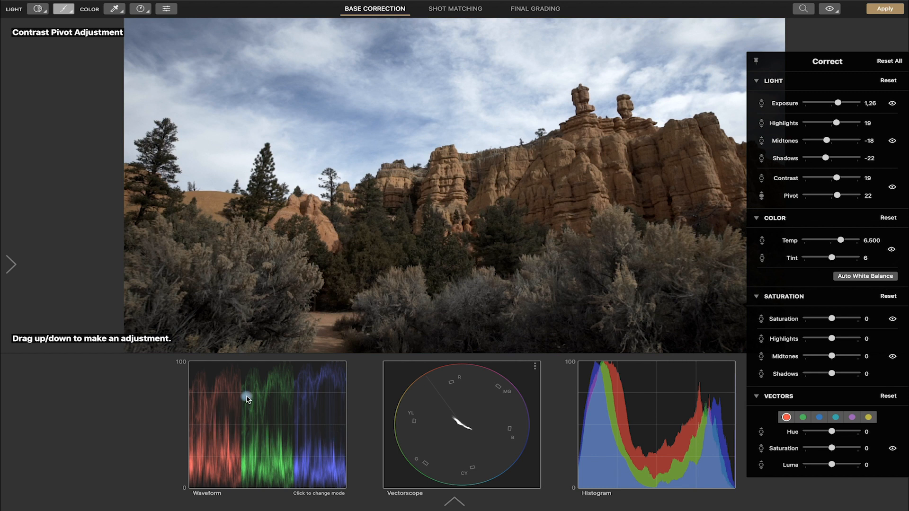
{"action": "mouse_move", "coordinate": [464, 202]}
{"action": "left_mouse_down"}
{"action": "mouse_move", "coordinate": [467, 190]}
{"action": "mouse_move", "coordinate": [464, 202]}
{"action": "left_mouse_up"}
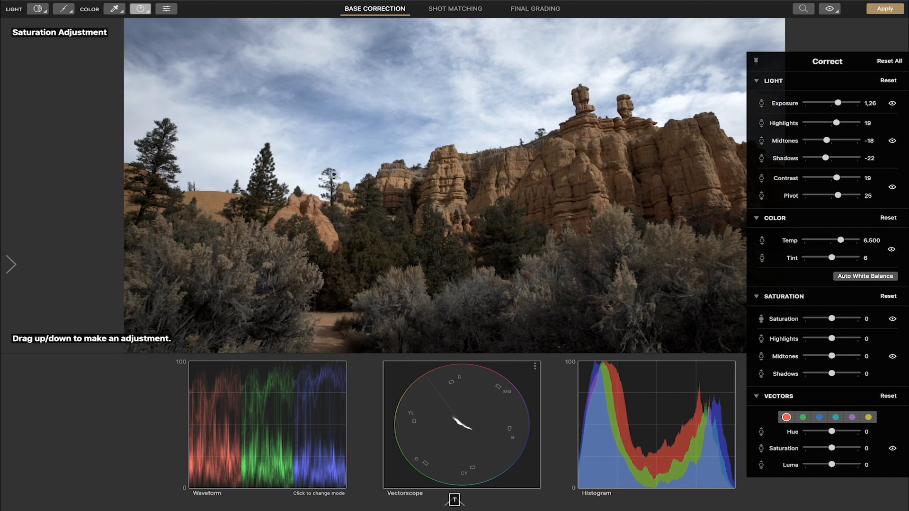
Step: Adjust the color temperature to 6,623 and set exposure to 1.07
{"action": "key", "text": "w"}
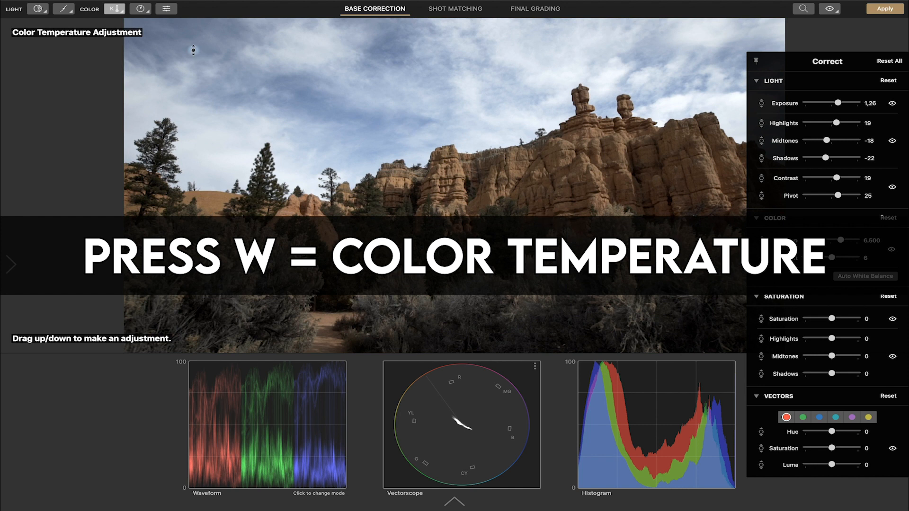
{"action": "mouse_move", "coordinate": [446, 161]}
{"action": "left_mouse_down"}
{"action": "mouse_move", "coordinate": [445, 146]}
{"action": "mouse_move", "coordinate": [445, 166]}
{"action": "left_mouse_up"}
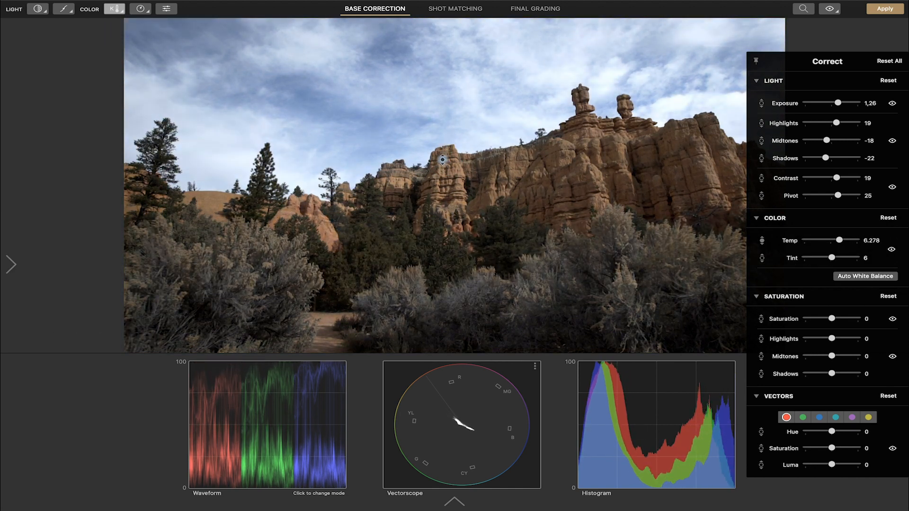
{"action": "left_click_drag", "start_coordinate": [838, 102], "coordinate": [827, 103]}
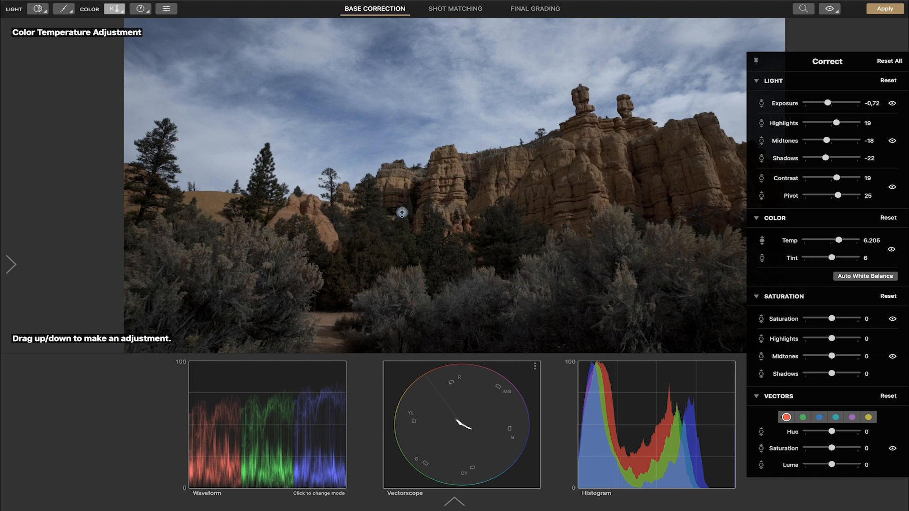
{"action": "left_click_drag", "start_coordinate": [405, 210], "coordinate": [410, 169]}
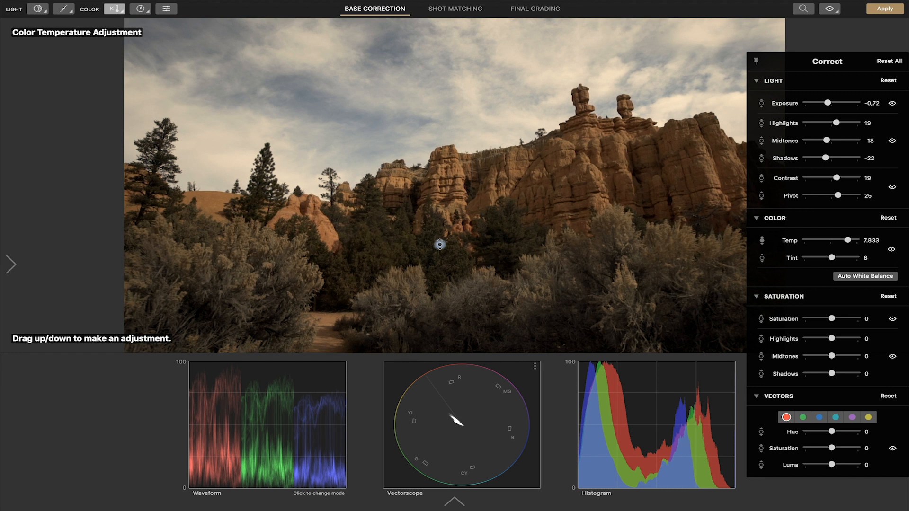
{"action": "left_click_drag", "start_coordinate": [445, 199], "coordinate": [443, 225]}
{"action": "left_click_drag", "start_coordinate": [827, 102], "coordinate": [836, 103]}
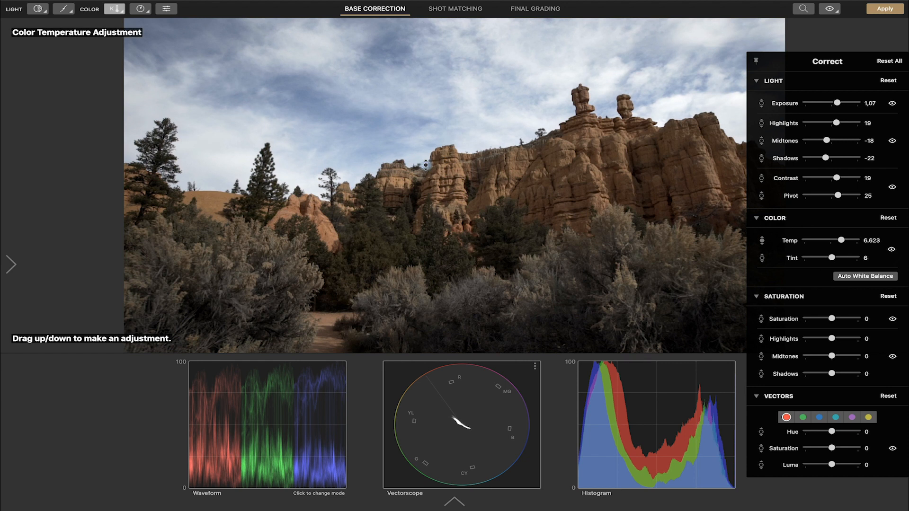
Step: Set the color tint to -16 with the Color Tint tool
{"action": "key", "text": "shift+w"}
{"action": "left_click_drag", "start_coordinate": [425, 165], "coordinate": [448, 136]}
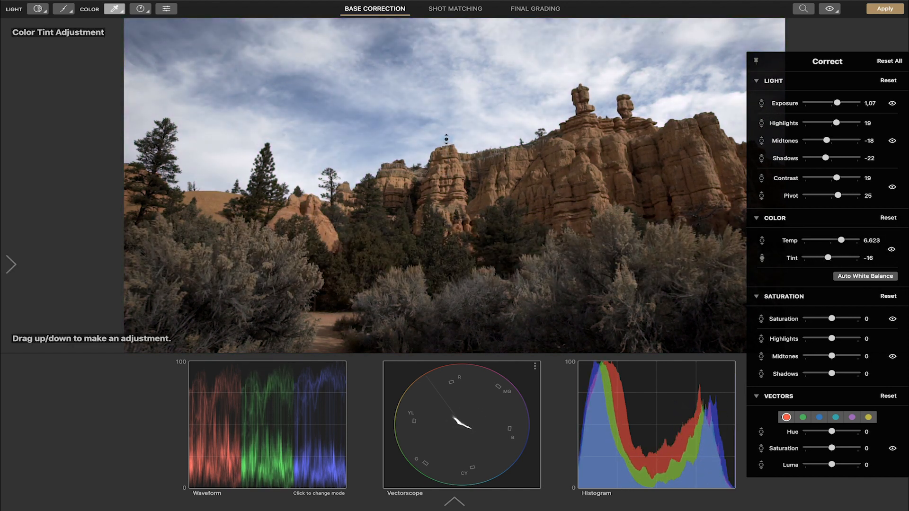
Step: Activate the Saturation tool, view its mode options, and raise overall saturation to 25
{"action": "key", "text": "s"}
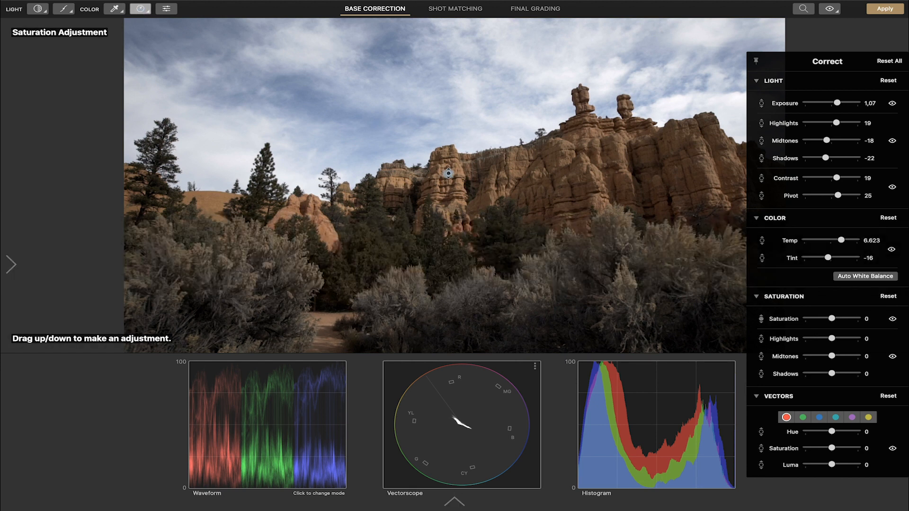
{"action": "left_click", "coordinate": [140, 8]}
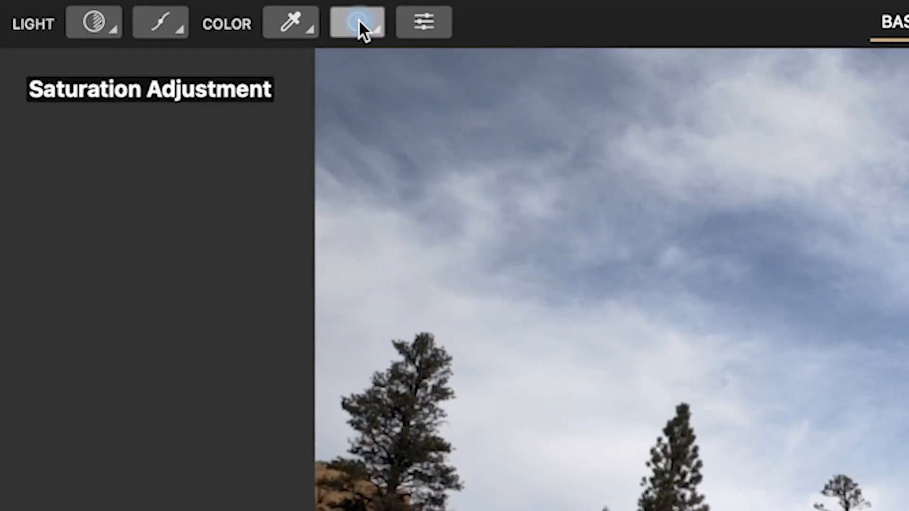
{"action": "left_click", "coordinate": [359, 19]}
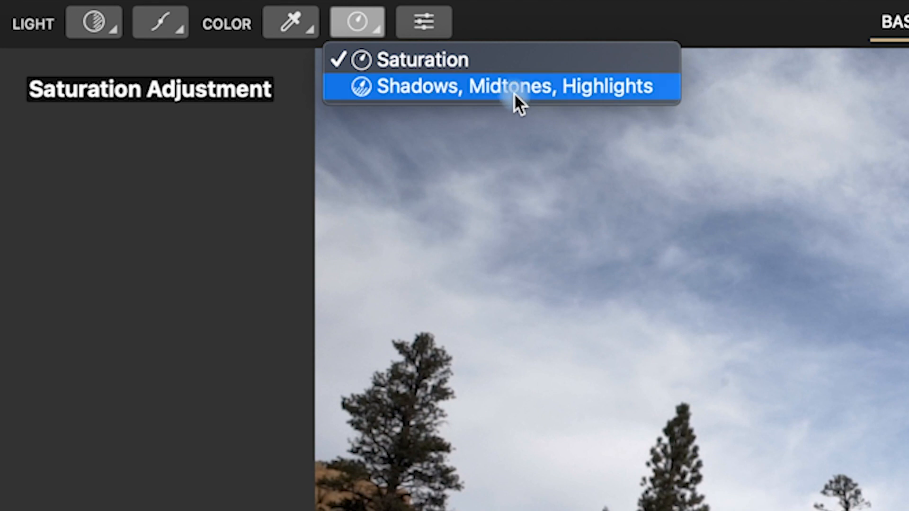
{"action": "left_click", "coordinate": [450, 57]}
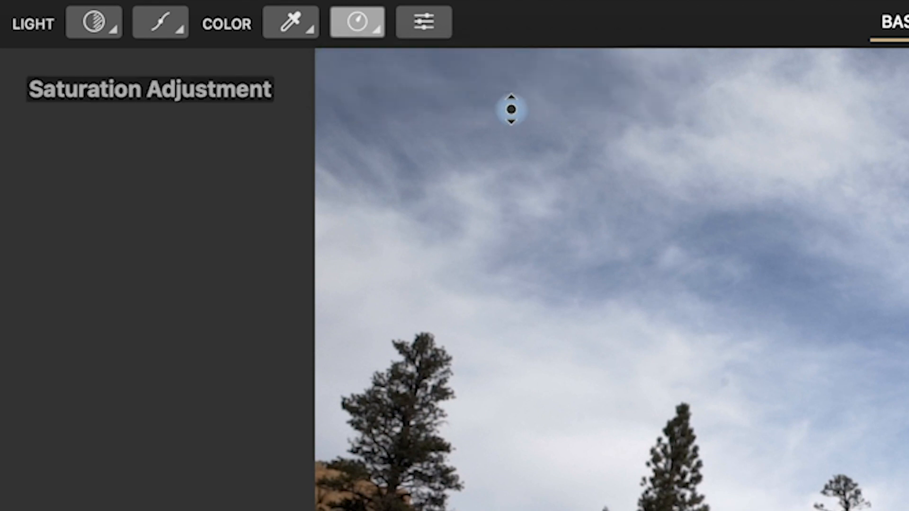
{"action": "key", "text": "s"}
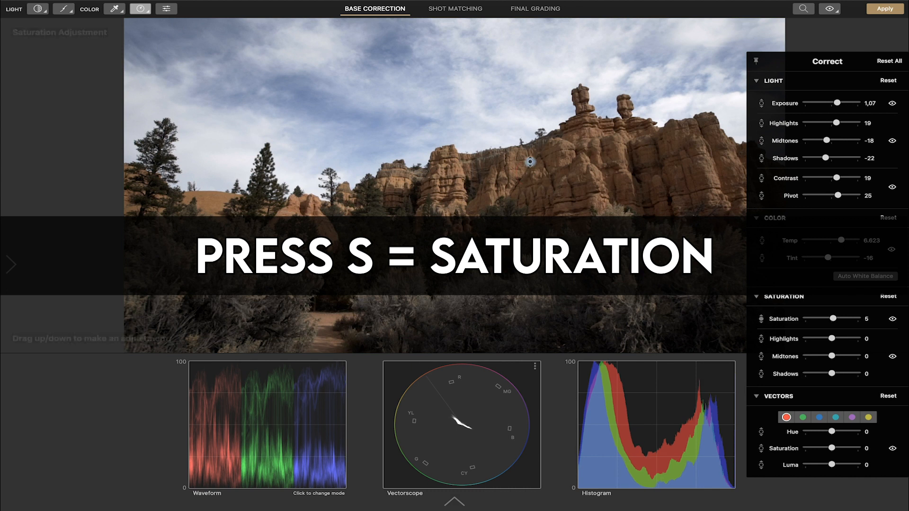
{"action": "mouse_move", "coordinate": [530, 162]}
{"action": "left_mouse_down"}
{"action": "mouse_move", "coordinate": [521, 141]}
{"action": "mouse_move", "coordinate": [519, 152]}
{"action": "left_mouse_up"}
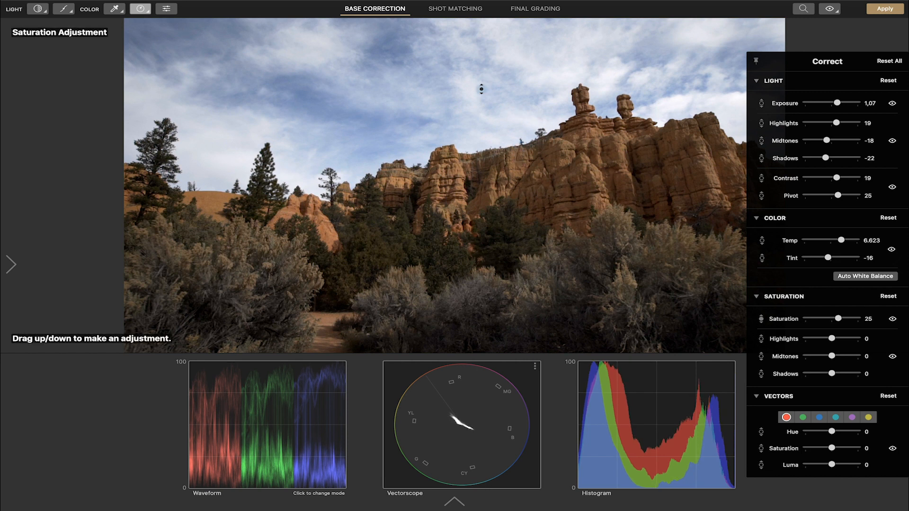
Step: Raise the shadows saturation to 17 with the Saturation Highlights/Midtones/Shadows tool
{"action": "key", "text": "shift+s"}
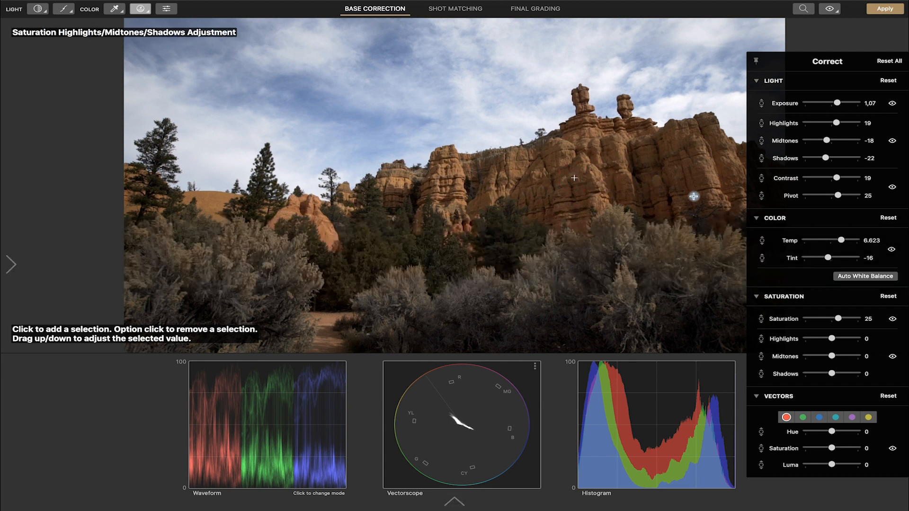
{"action": "left_click_drag", "start_coordinate": [574, 178], "coordinate": [574, 215]}
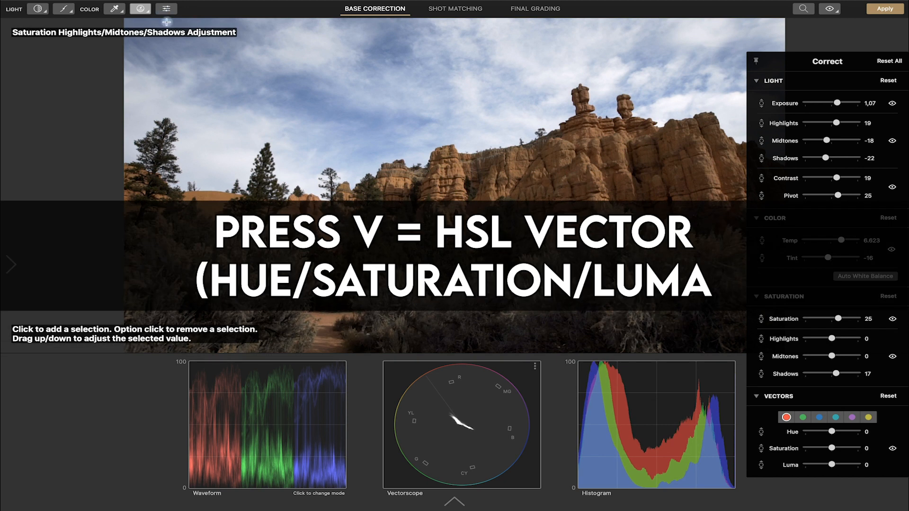
Step: Select the orange rocks with the HSL Vector tool and adjust their hue, saturation and luma
{"action": "key", "text": "v"}
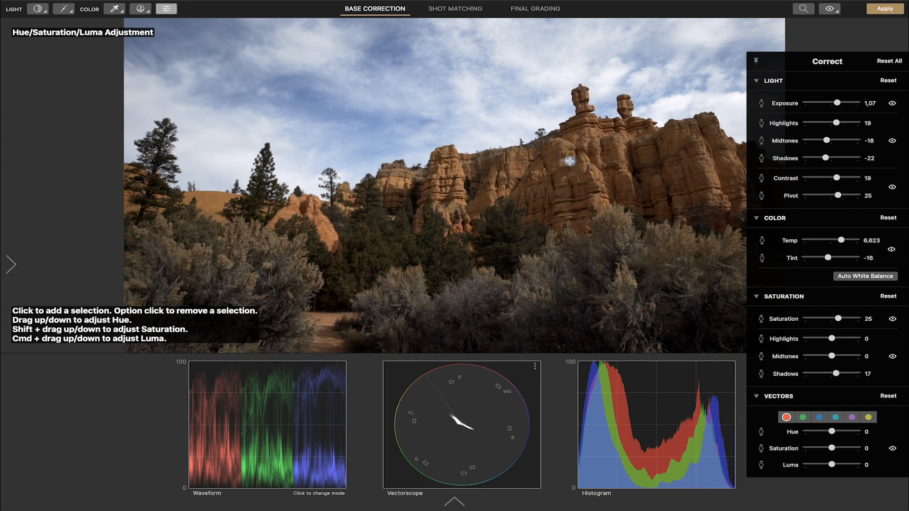
{"action": "mouse_move", "coordinate": [566, 161]}
{"action": "left_mouse_down"}
{"action": "mouse_move", "coordinate": [566, 144]}
{"action": "mouse_move", "coordinate": [568, 176]}
{"action": "mouse_move", "coordinate": [568, 148]}
{"action": "mouse_move", "coordinate": [566, 164]}
{"action": "left_mouse_up"}
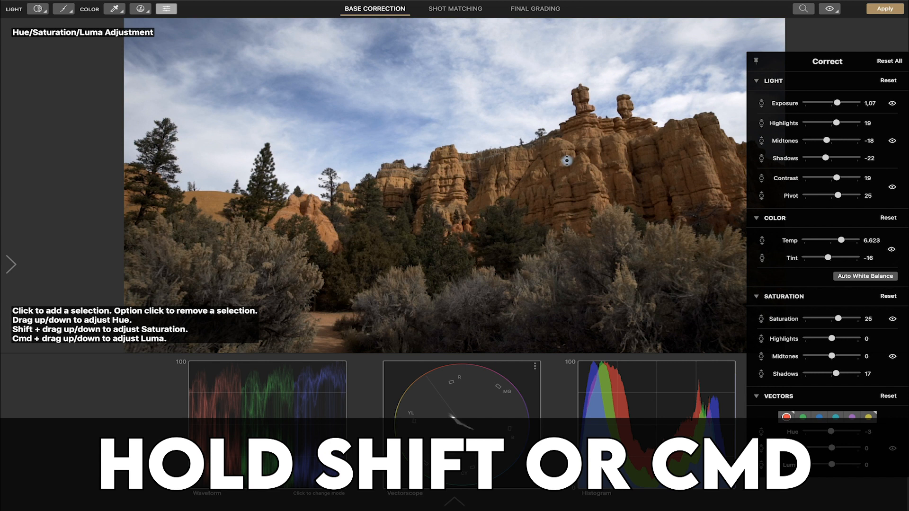
{"action": "left_click_drag", "start_coordinate": [566, 160], "coordinate": [566, 101], "text": "shift"}
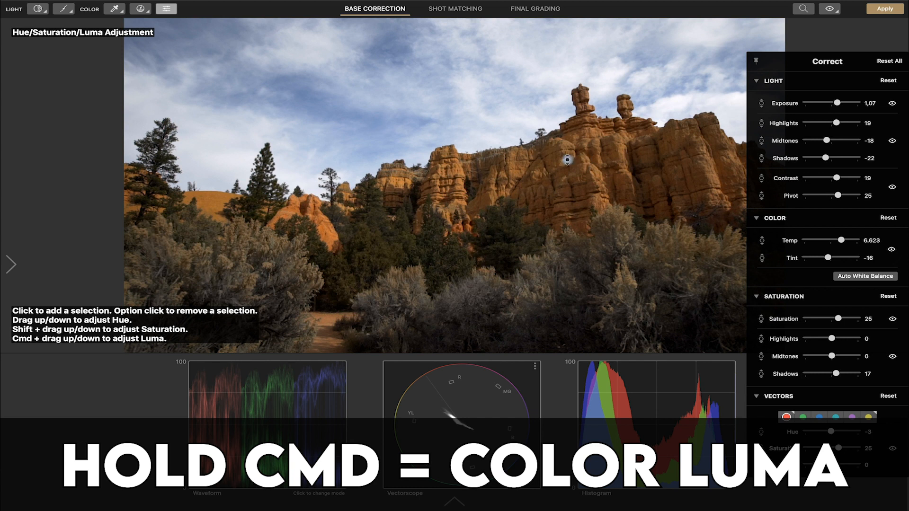
{"action": "mouse_move", "coordinate": [567, 160]}
{"action": "left_mouse_down", "text": "super"}
{"action": "mouse_move", "coordinate": [560, 189]}
{"action": "mouse_move", "coordinate": [564, 160]}
{"action": "mouse_move", "coordinate": [570, 199]}
{"action": "mouse_move", "coordinate": [559, 173]}
{"action": "mouse_move", "coordinate": [566, 150]}
{"action": "left_mouse_up", "text": "super"}
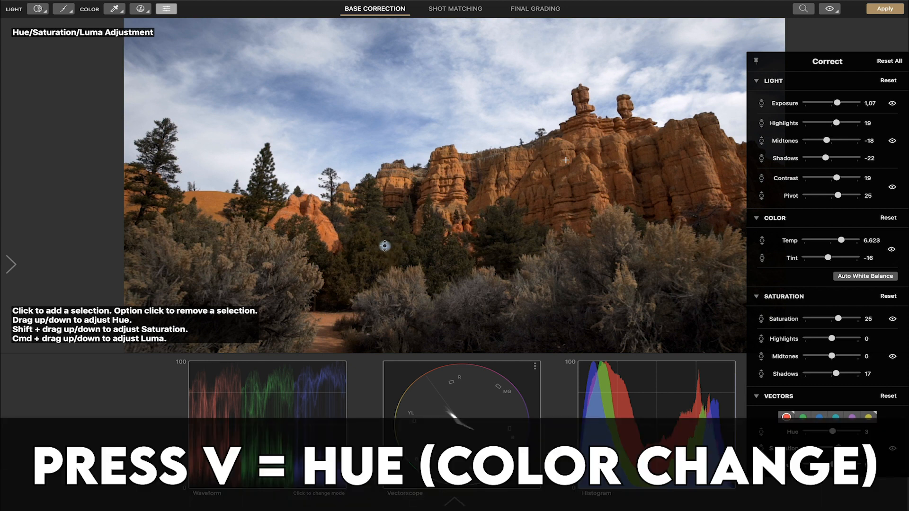
Step: Add more vector selections in the trees and sky to refine the red vector's hue, saturation and luma
{"action": "left_click_drag", "start_coordinate": [384, 246], "coordinate": [383, 236]}
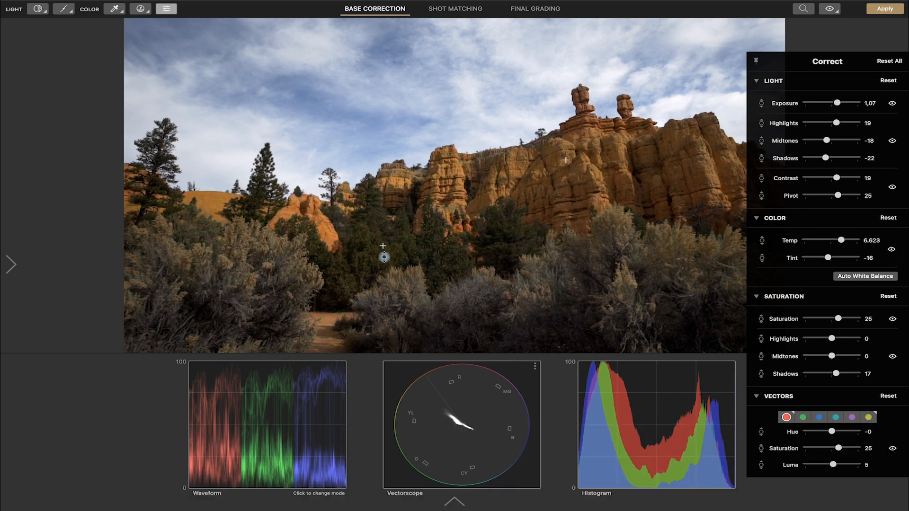
{"action": "key", "text": "v"}
{"action": "mouse_move", "coordinate": [392, 248]}
{"action": "left_mouse_down"}
{"action": "mouse_move", "coordinate": [391, 270]}
{"action": "mouse_move", "coordinate": [388, 251]}
{"action": "left_mouse_up"}
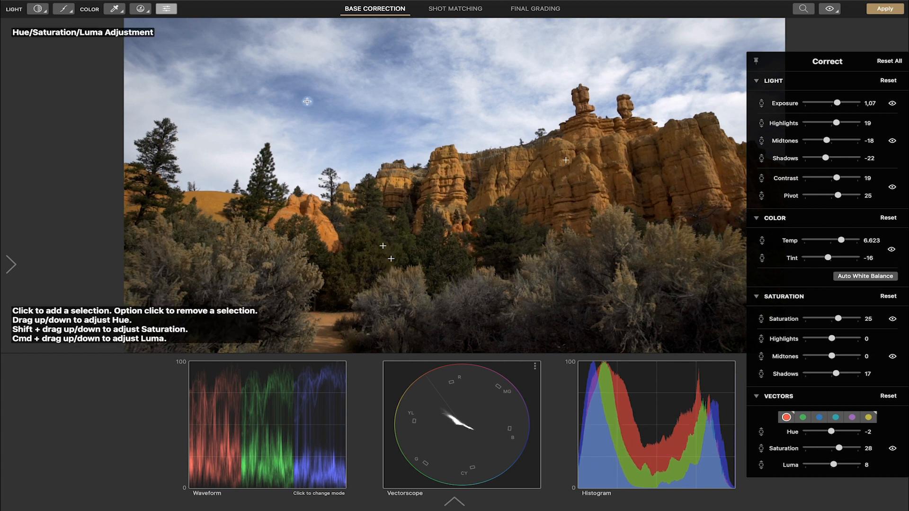
{"action": "left_click_drag", "start_coordinate": [306, 111], "coordinate": [308, 77]}
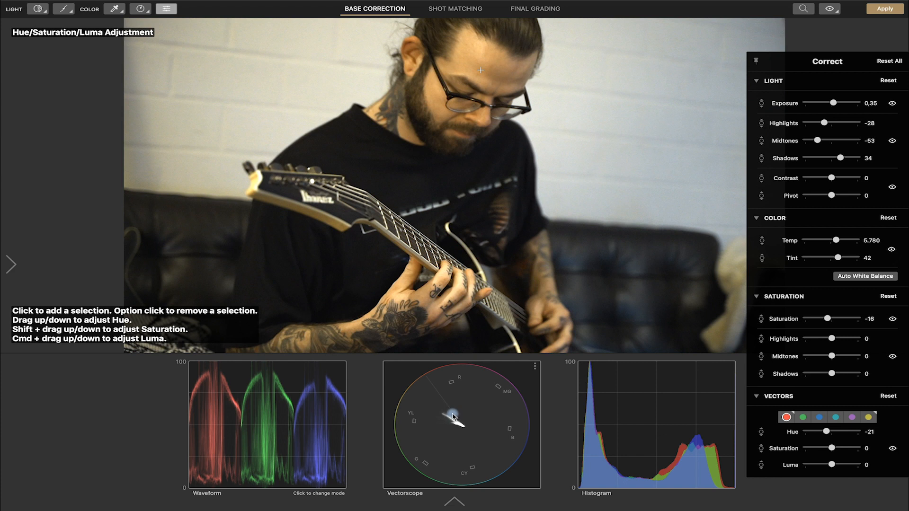
Step: On the guitarist clip, add selections on the forehead skin and adjust the red vector's hue with the HSL Vector tool
{"action": "left_click", "coordinate": [481, 70]}
{"action": "left_click", "coordinate": [492, 68]}
{"action": "left_click_drag", "start_coordinate": [493, 67], "coordinate": [491, 41]}
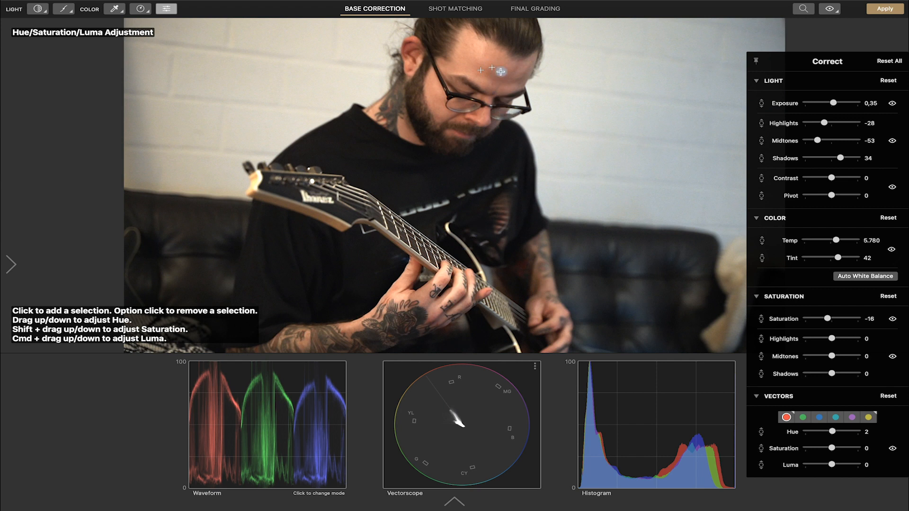
{"action": "left_click_drag", "start_coordinate": [482, 67], "coordinate": [481, 77]}
{"action": "left_click_drag", "start_coordinate": [482, 70], "coordinate": [481, 72]}
Step: Switch the viewer to the false colour exposure display
{"action": "left_click", "coordinate": [829, 8]}
{"action": "left_click", "coordinate": [830, 9]}
{"action": "left_click", "coordinate": [830, 8]}
{"action": "left_click", "coordinate": [829, 9]}
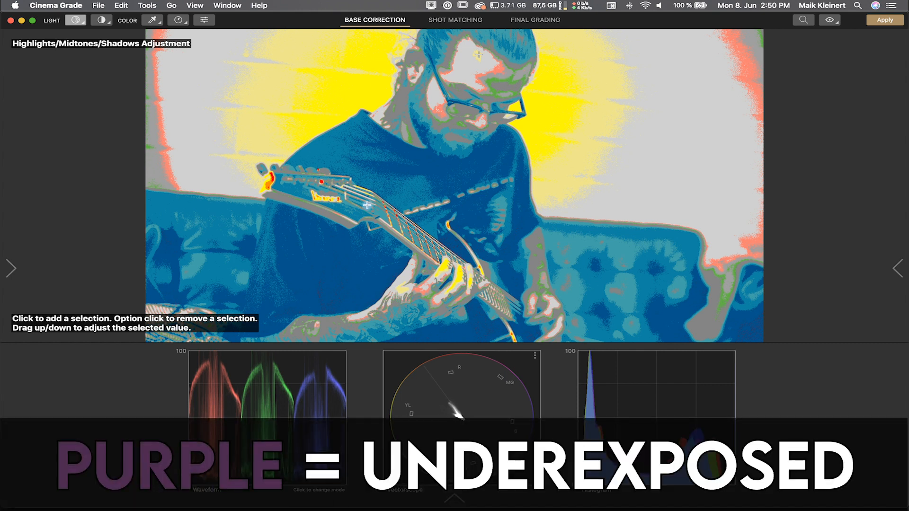
Step: Adjust the guitarist's shadows with the Highlights/Midtones/Shadows tool while toggling the false colour view
{"action": "mouse_move", "coordinate": [333, 269]}
{"action": "left_mouse_down"}
{"action": "mouse_move", "coordinate": [334, 286]}
{"action": "mouse_move", "coordinate": [328, 274]}
{"action": "left_mouse_up"}
{"action": "key", "text": "alt+super+f"}
{"action": "key", "text": "alt+super+f"}
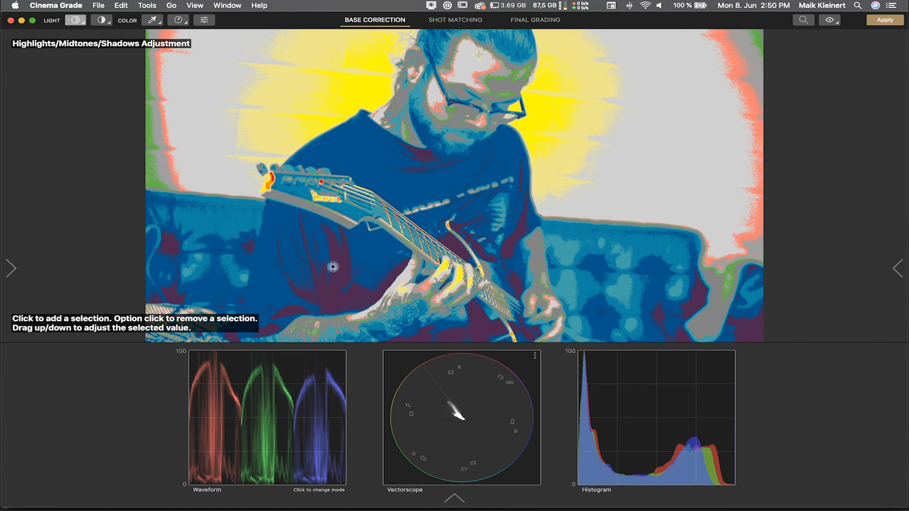
{"action": "mouse_move", "coordinate": [333, 269]}
{"action": "left_mouse_down"}
{"action": "mouse_move", "coordinate": [334, 260]}
{"action": "mouse_move", "coordinate": [334, 269]}
{"action": "left_mouse_up"}
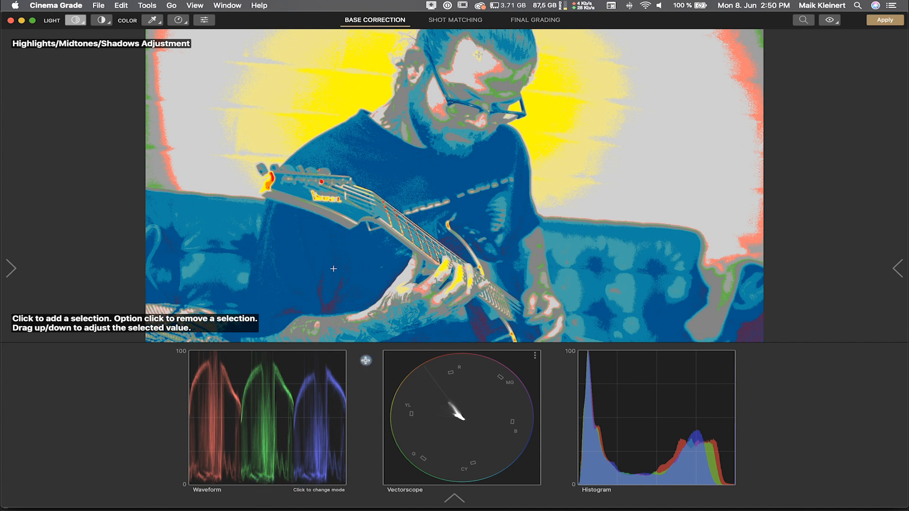
{"action": "left_click_drag", "start_coordinate": [337, 266], "coordinate": [337, 267]}
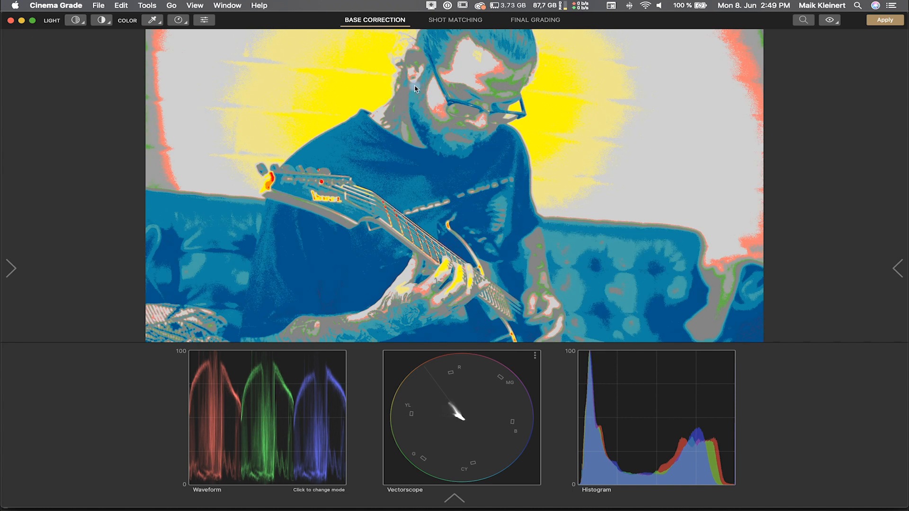
{"action": "key", "text": "1"}
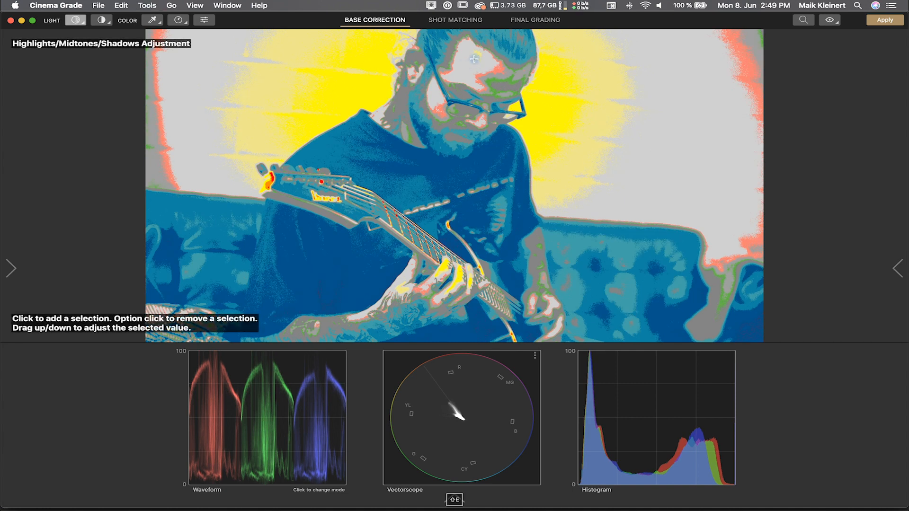
Step: Fine-tune the guitarist's forehead brightness with the Highlights/Midtones/Shadows tool and turn off the false colour view
{"action": "left_click_drag", "start_coordinate": [477, 60], "coordinate": [478, 30]}
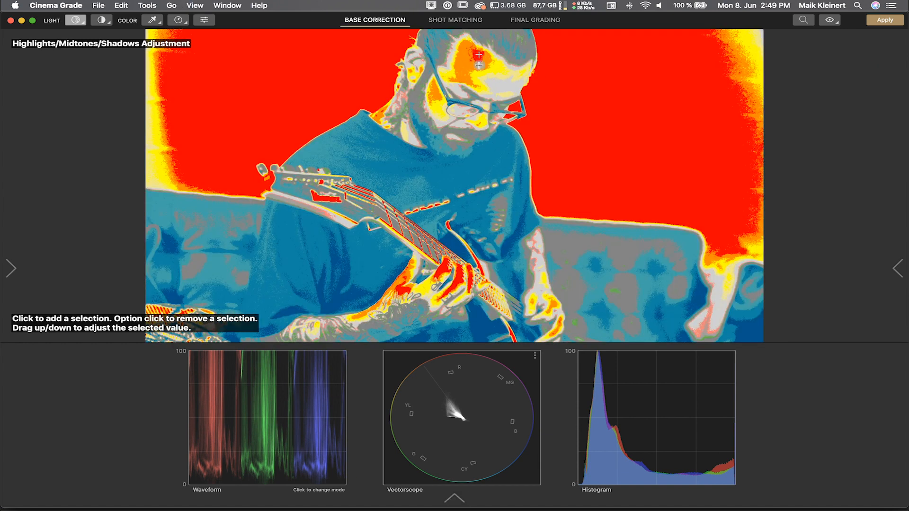
{"action": "left_click_drag", "start_coordinate": [479, 55], "coordinate": [477, 93]}
{"action": "key", "text": "alt+super+f"}
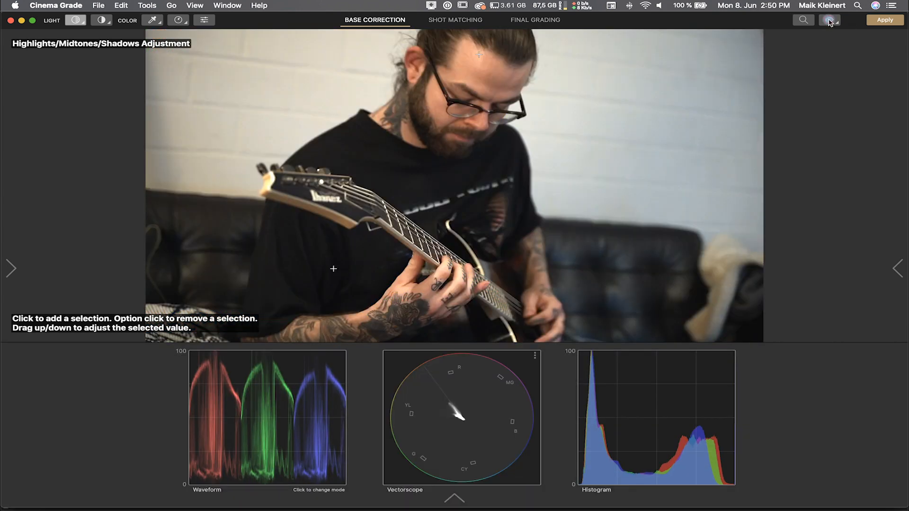
{"action": "left_click", "coordinate": [830, 21]}
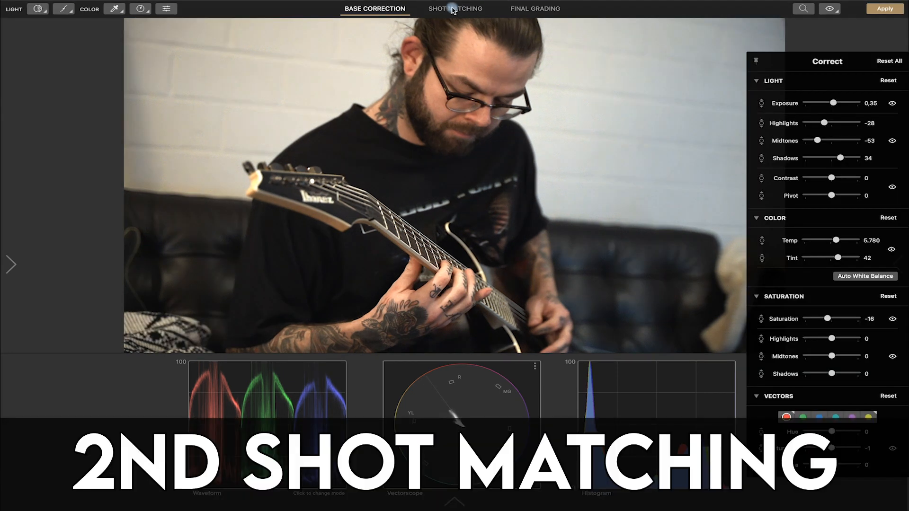
Step: In Shot Matching, group the two concert shots and the band shot into the green colour group
{"action": "left_click", "coordinate": [456, 9]}
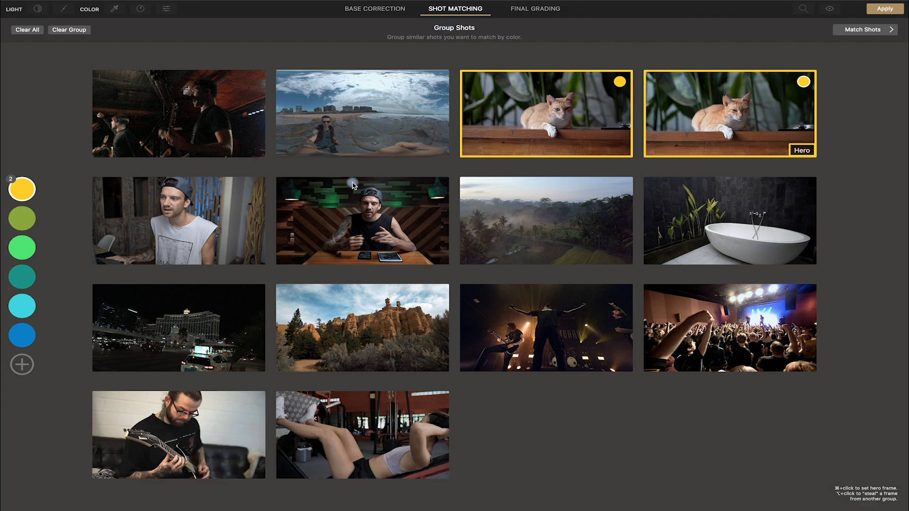
{"action": "left_click", "coordinate": [30, 228]}
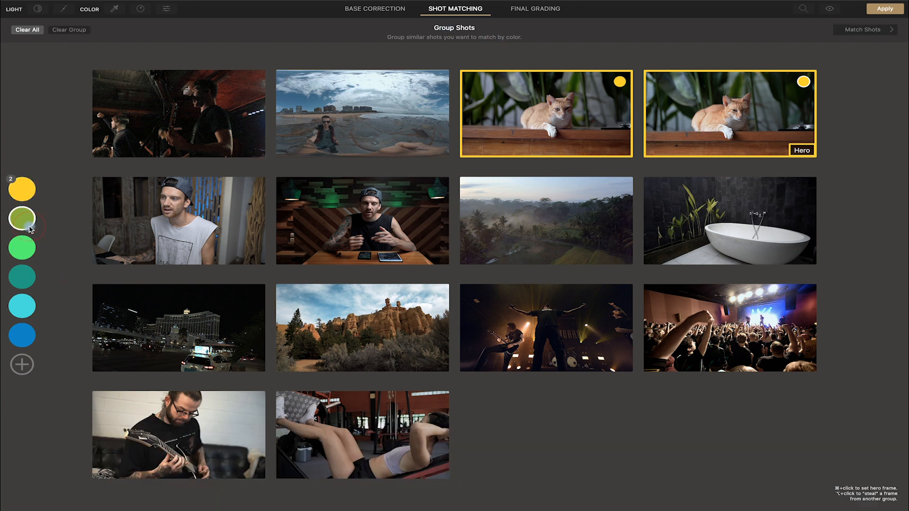
{"action": "left_click", "coordinate": [746, 317]}
{"action": "left_click", "coordinate": [614, 324]}
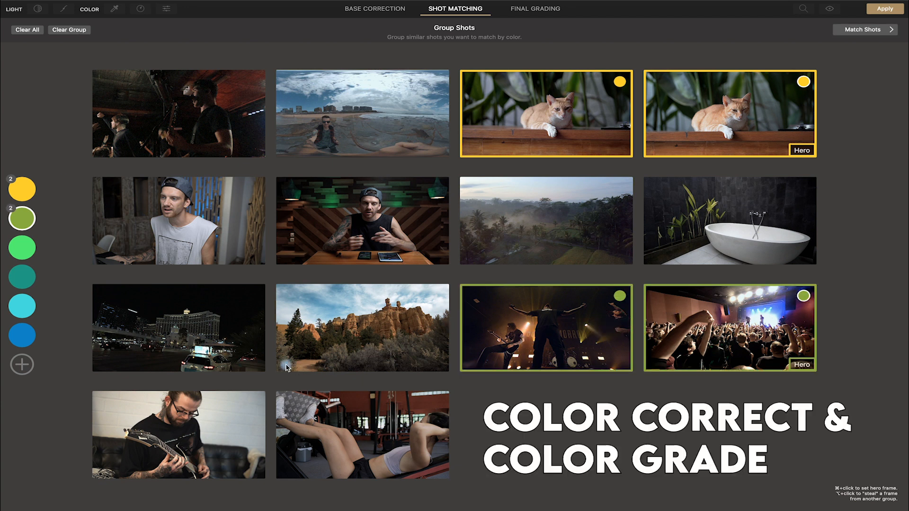
{"action": "left_click", "coordinate": [215, 132]}
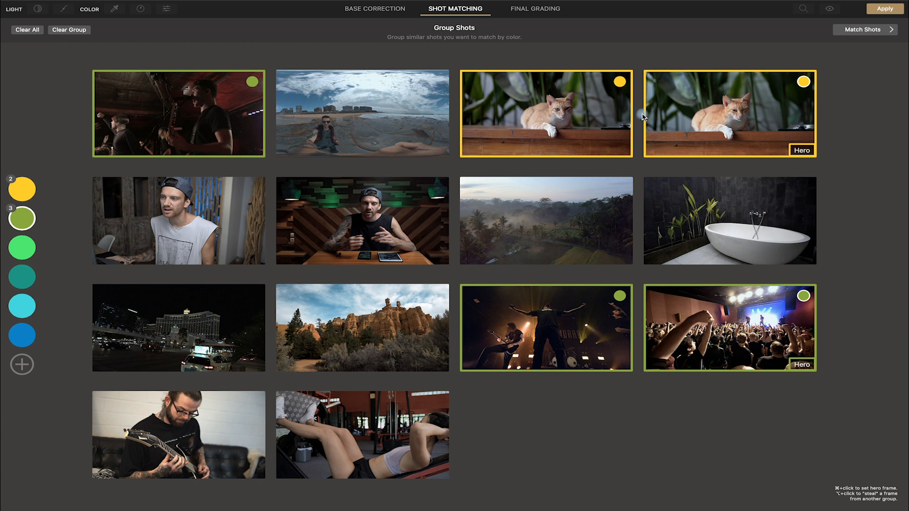
Step: Open Match Shots for the yellow cat group and toggle bypass to compare the matched clip
{"action": "left_click", "coordinate": [22, 189]}
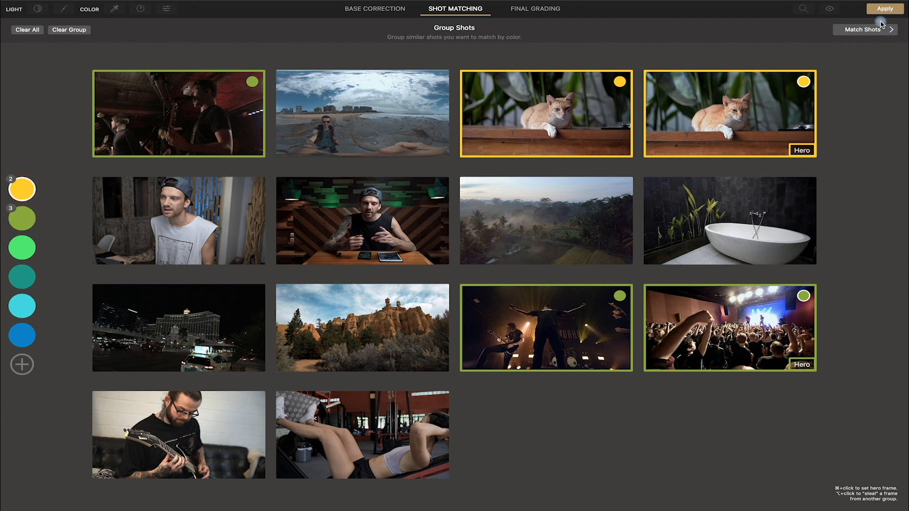
{"action": "left_click", "coordinate": [866, 30]}
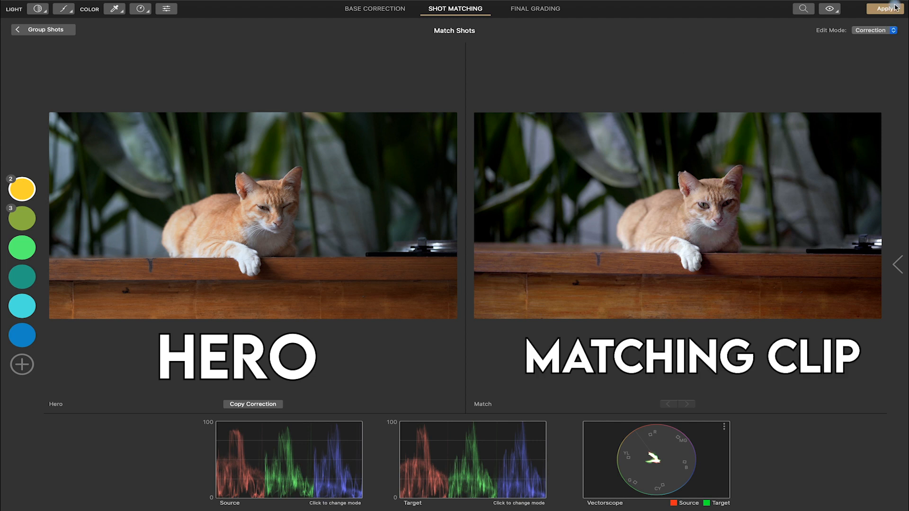
{"action": "left_click", "coordinate": [830, 10]}
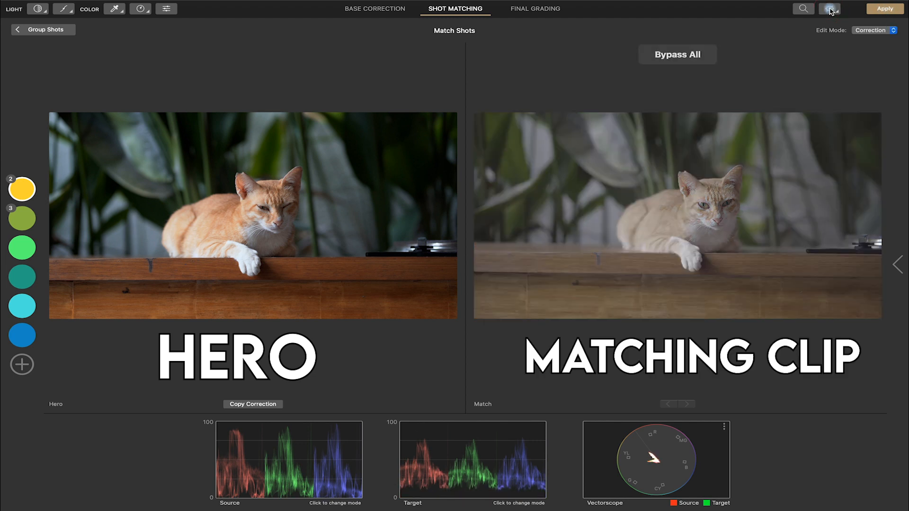
{"action": "left_click", "coordinate": [830, 10]}
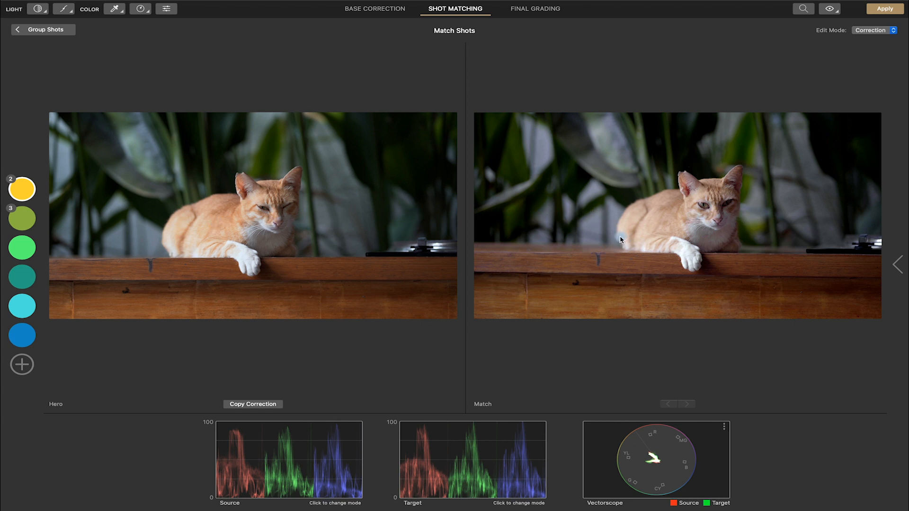
Step: Cycle through the Exposure, Highlights/Midtones/Shadows, Saturation and Color Tint tools, nudging the matching clip's colour tint
{"action": "key", "text": "e"}
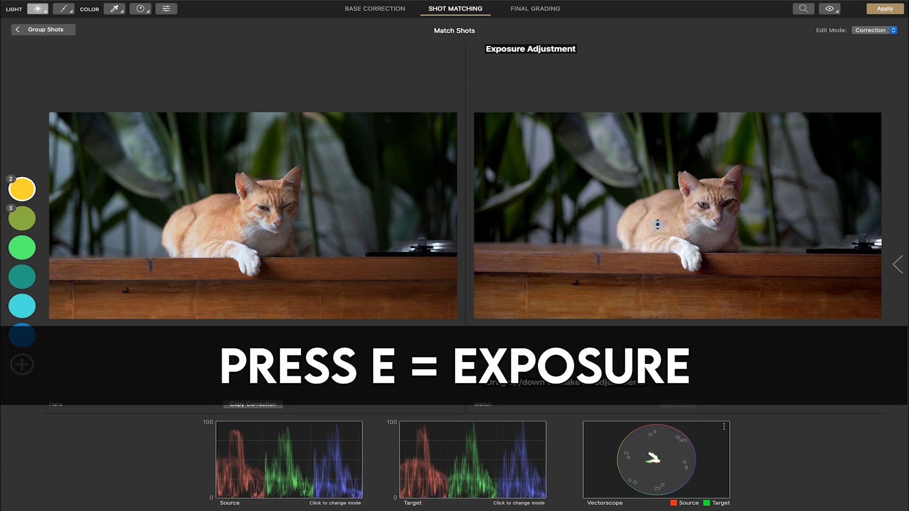
{"action": "key", "text": "shift+e"}
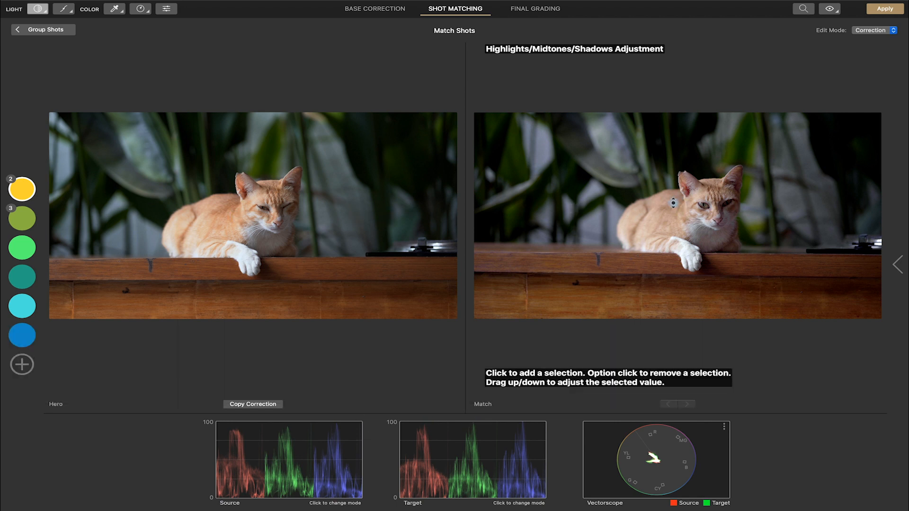
{"action": "key", "text": "c"}
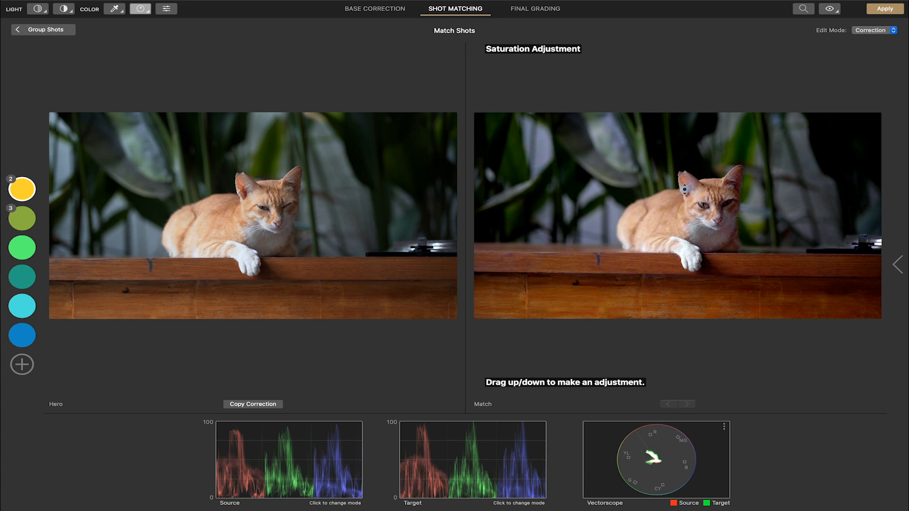
{"action": "key", "text": "w"}
{"action": "key", "text": "shift+w"}
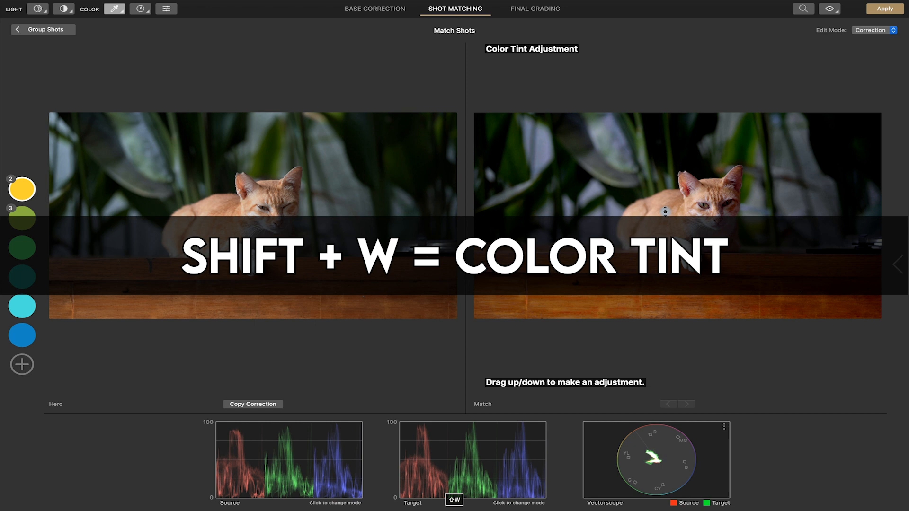
{"action": "left_click_drag", "start_coordinate": [675, 203], "coordinate": [674, 210]}
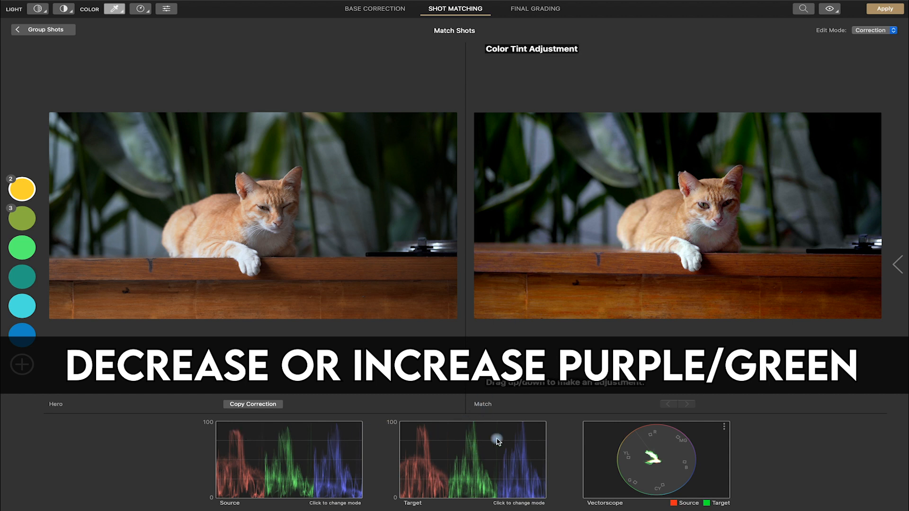
Step: Return to the Exposure tool and toggle bypass repeatedly to compare the matching cat clip before and after
{"action": "key", "text": "e"}
{"action": "key", "text": "e"}
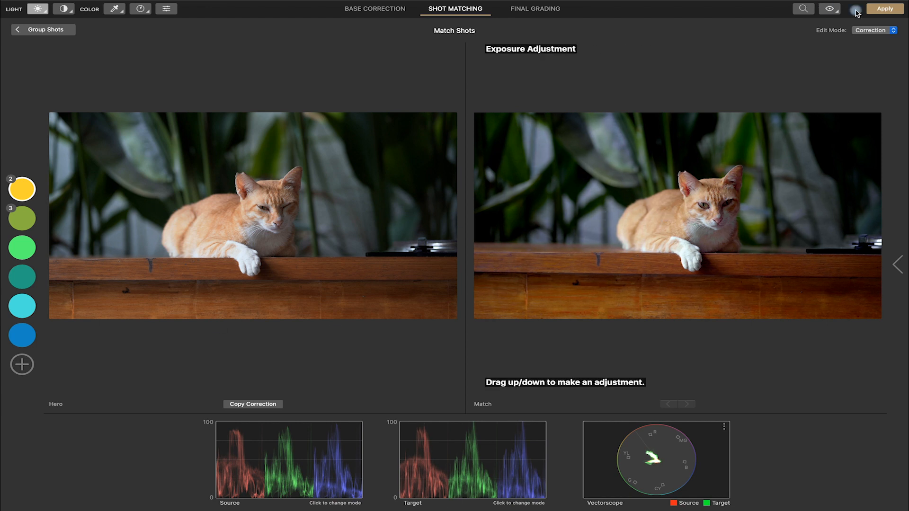
{"action": "left_click", "coordinate": [837, 14]}
{"action": "left_click", "coordinate": [837, 13]}
{"action": "left_click", "coordinate": [837, 14]}
{"action": "left_click", "coordinate": [837, 13]}
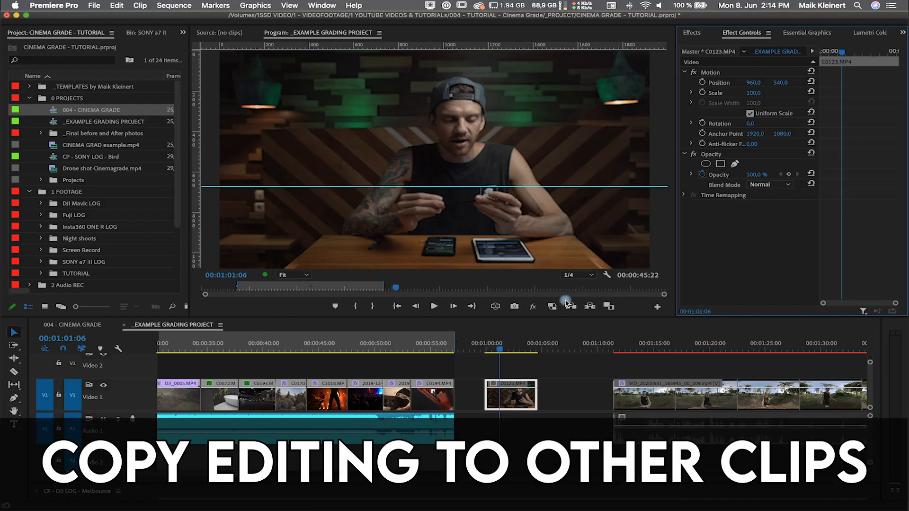
Step: In Premiere Pro, select the talking-head clips in the timeline and apply the Cinema Grade effect to them
{"action": "key", "text": "v"}
{"action": "left_click", "coordinate": [491, 367]}
{"action": "left_click_drag", "start_coordinate": [511, 373], "coordinate": [530, 394]}
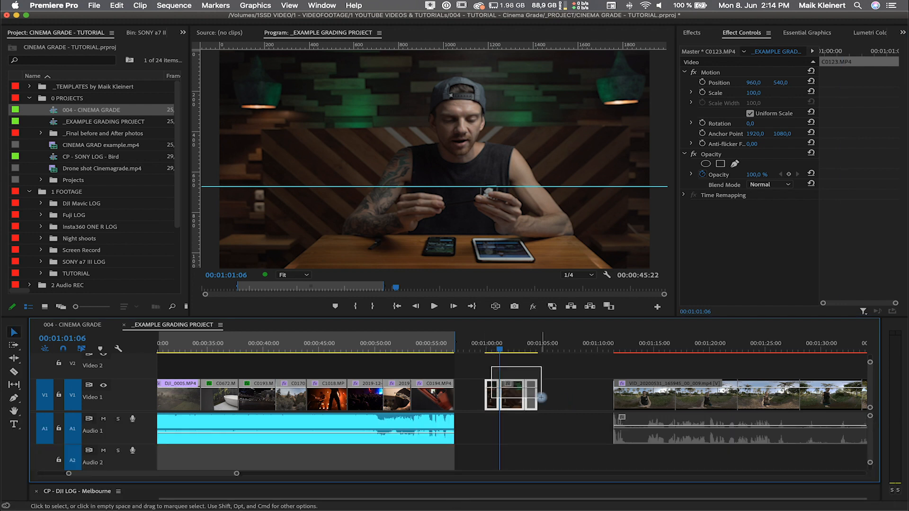
{"action": "left_click", "coordinate": [694, 32]}
{"action": "left_click_drag", "start_coordinate": [732, 159], "coordinate": [519, 404]}
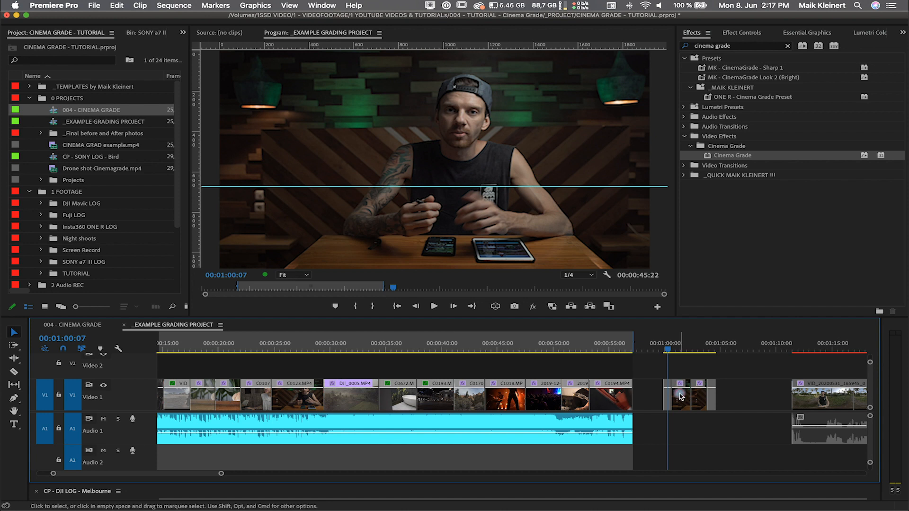
{"action": "left_click", "coordinate": [681, 396]}
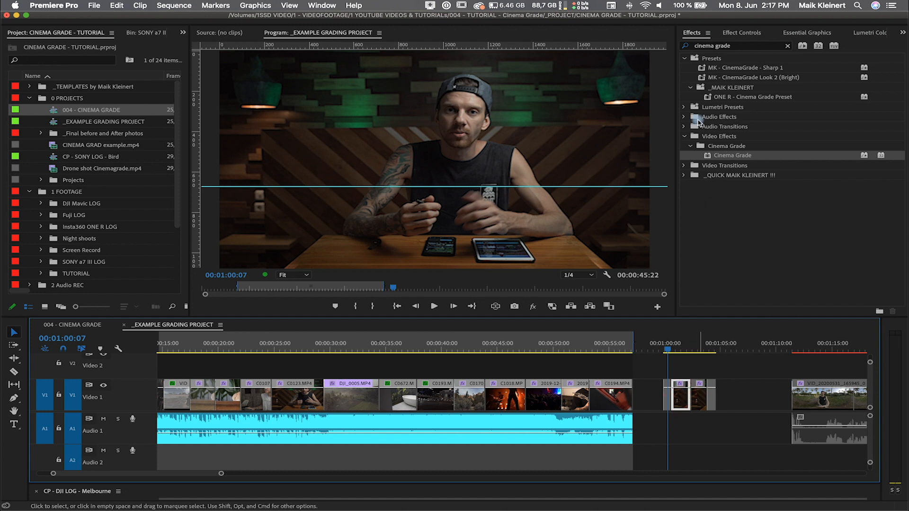
Step: Launch Cinema Grade from Effect Controls and pick the talking-head clip in the filmstrip
{"action": "left_click", "coordinate": [731, 33]}
{"action": "left_click", "coordinate": [715, 252]}
{"action": "mouse_move", "coordinate": [455, 492]}
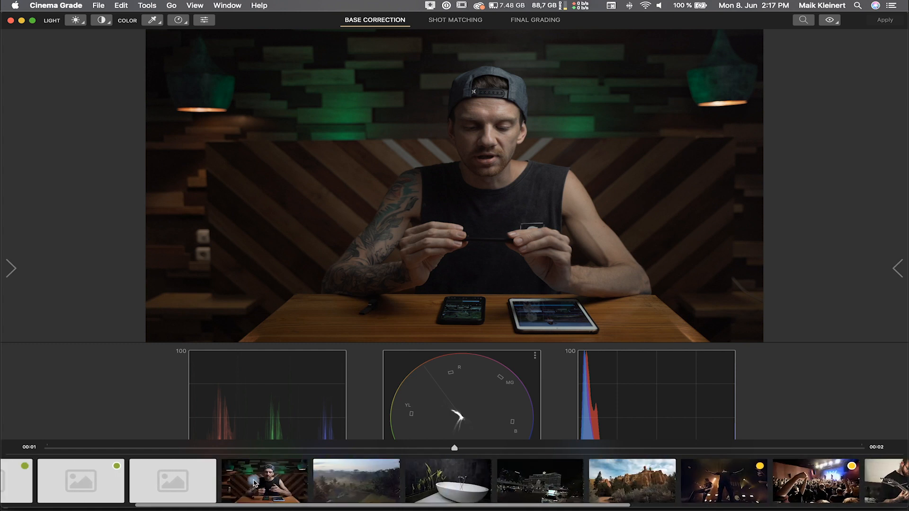
{"action": "left_click", "coordinate": [254, 483]}
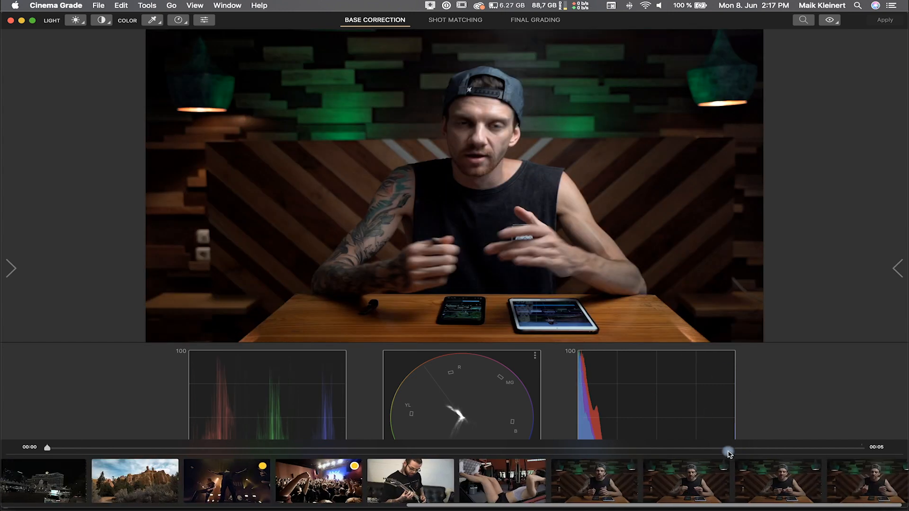
Step: In Shot Matching, put the five talking-head clips into the blue colour group, with the first one as hero
{"action": "left_click", "coordinate": [458, 24]}
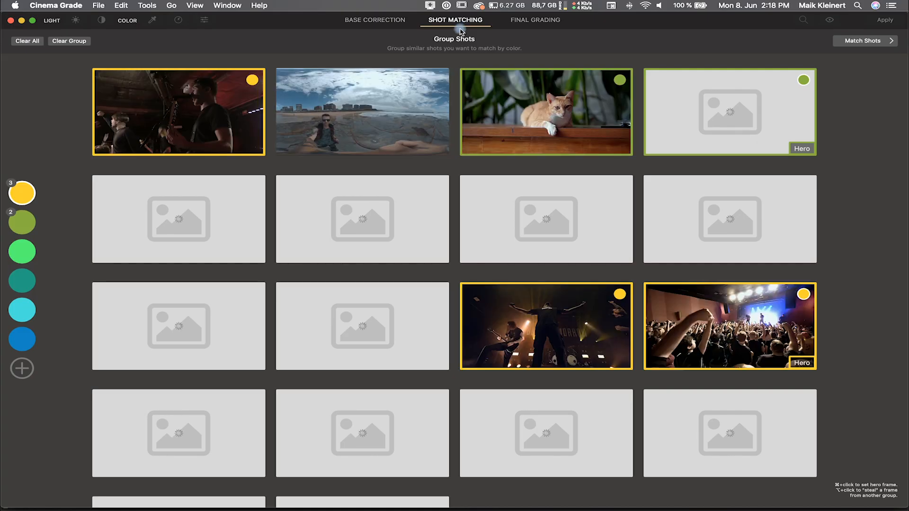
{"action": "left_click", "coordinate": [27, 337]}
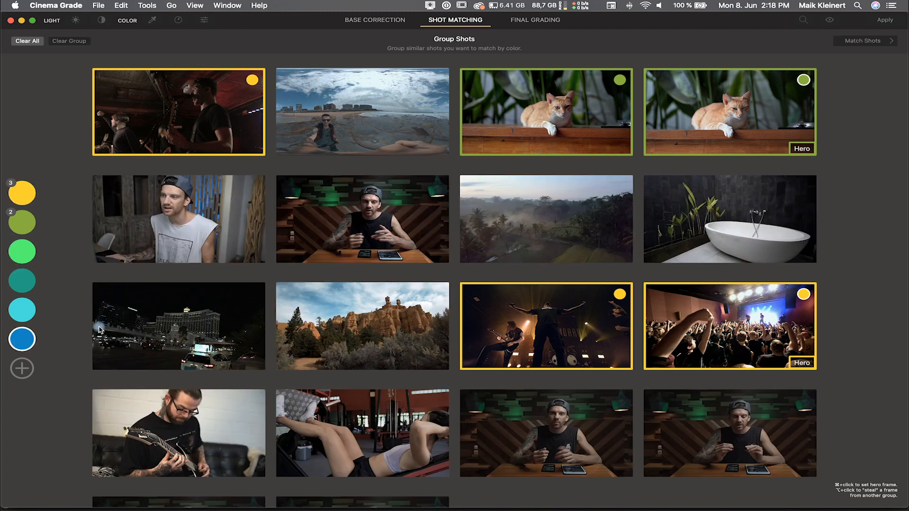
{"action": "left_click", "coordinate": [393, 209]}
{"action": "scroll", "coordinate": [535, 316], "scroll_direction": "down", "scroll_amount": 4}
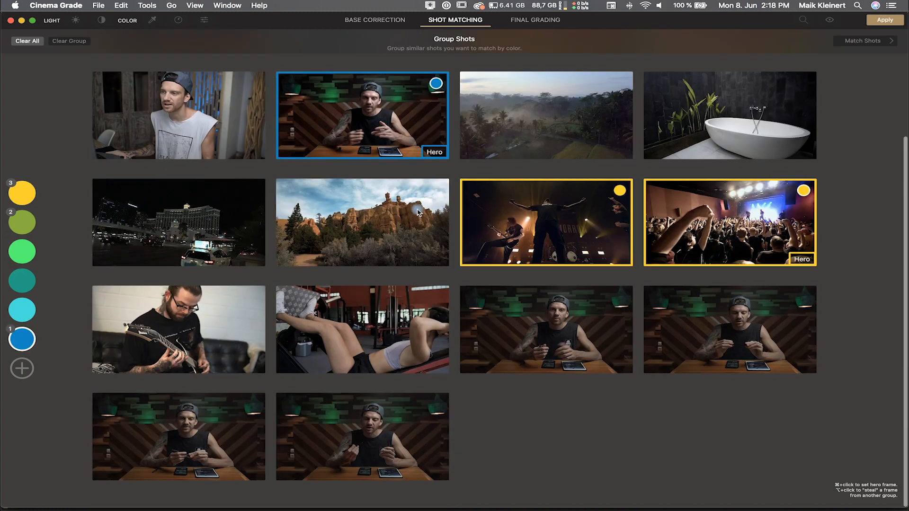
{"action": "left_click", "coordinate": [535, 316]}
{"action": "left_click", "coordinate": [668, 339]}
{"action": "left_click", "coordinate": [138, 436]}
{"action": "left_click", "coordinate": [361, 450]}
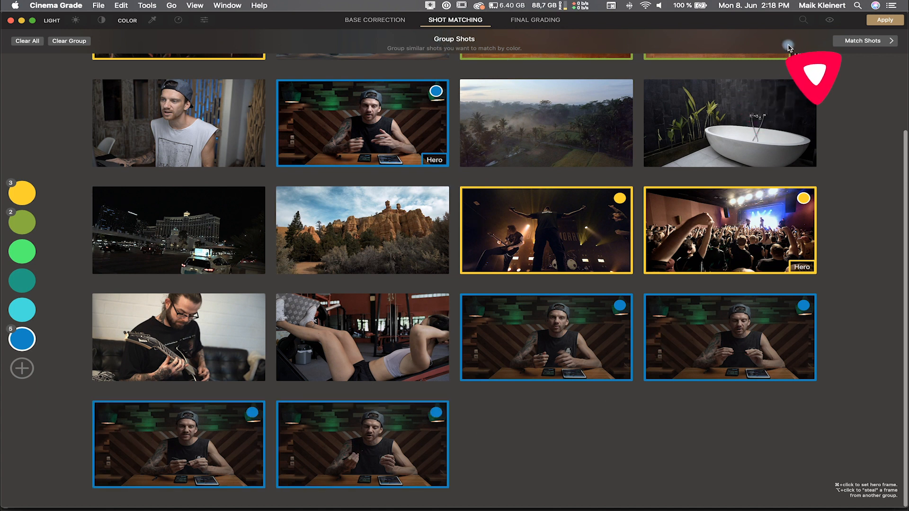
Step: Open Match Shots for the blue group and step through its matching clips
{"action": "left_click", "coordinate": [875, 42]}
{"action": "left_click", "coordinate": [692, 401]}
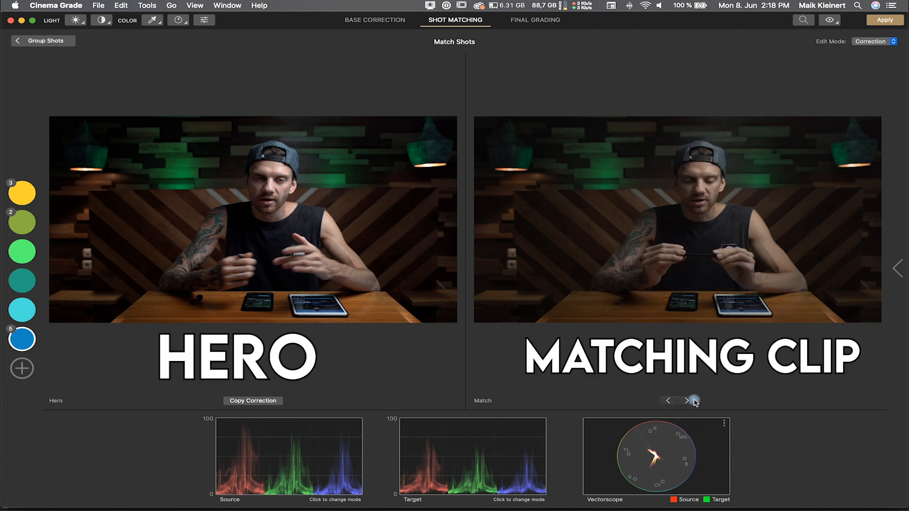
{"action": "left_click", "coordinate": [682, 402]}
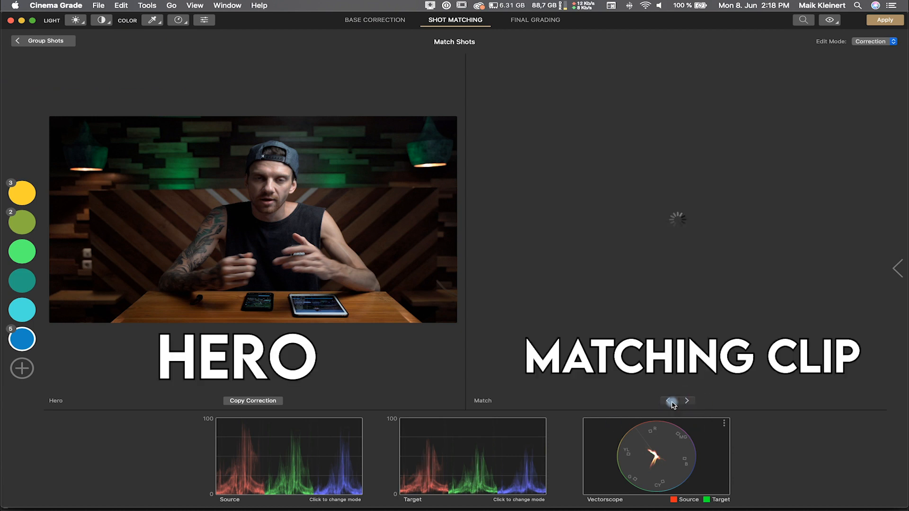
{"action": "left_click", "coordinate": [669, 403]}
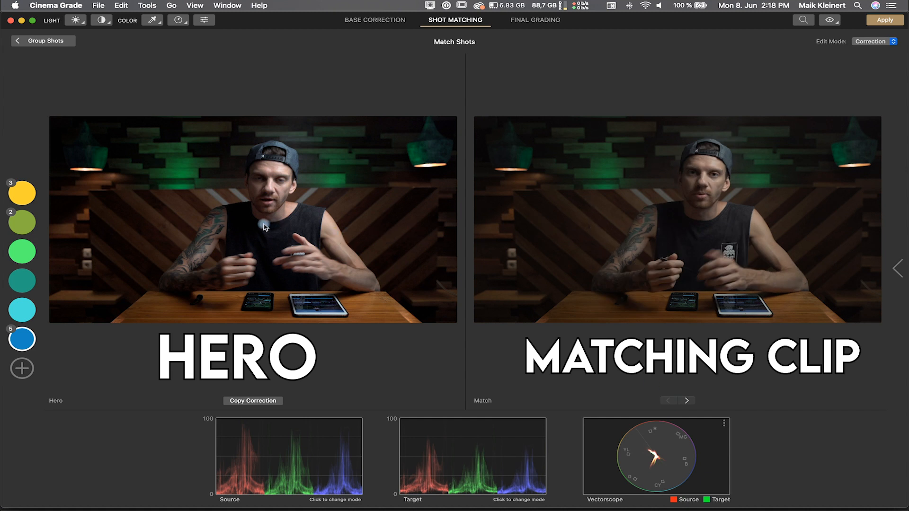
Step: Copy the hero frame's correction with all Light and Color adjustments to the whole blue group
{"action": "left_click", "coordinate": [888, 43]}
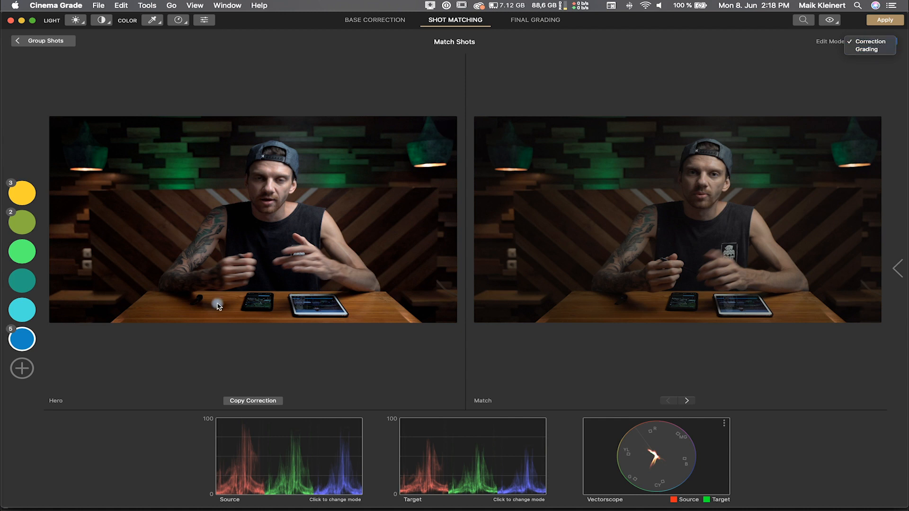
{"action": "left_click", "coordinate": [245, 403]}
{"action": "left_click", "coordinate": [244, 402]}
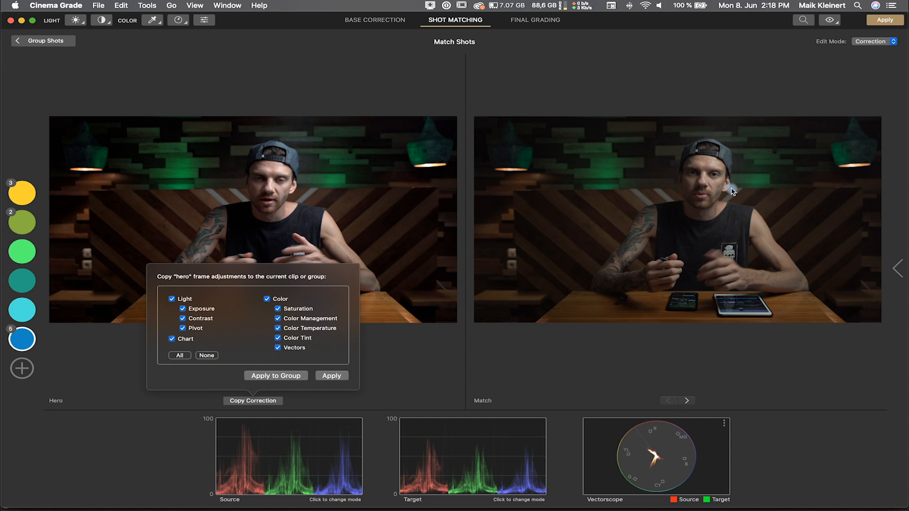
{"action": "left_click", "coordinate": [285, 377]}
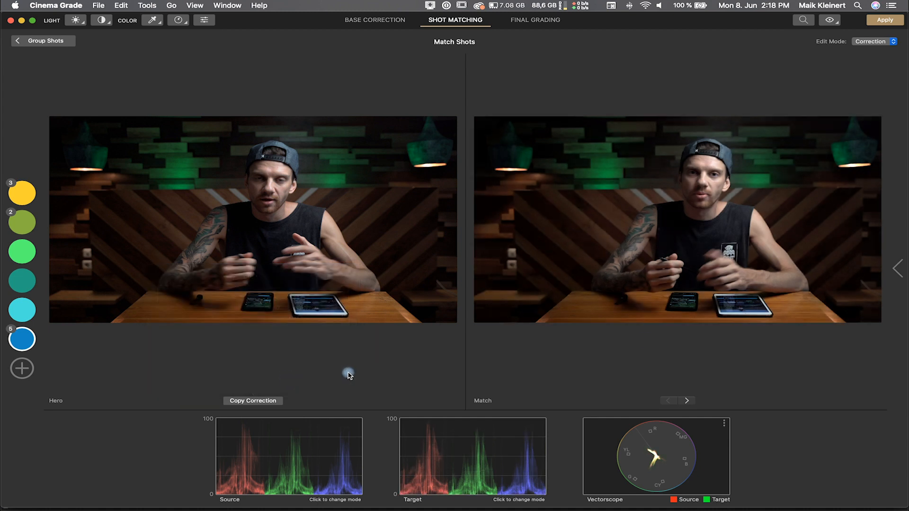
Step: Try a Highlights/Midtones/Shadows fine adjustment on the next matching clip, then undo it
{"action": "left_click", "coordinate": [684, 401]}
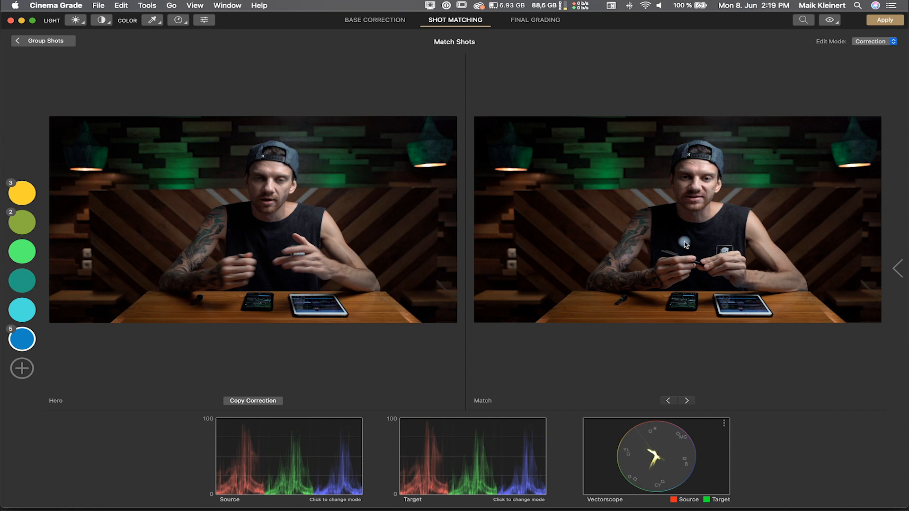
{"action": "key", "text": "l"}
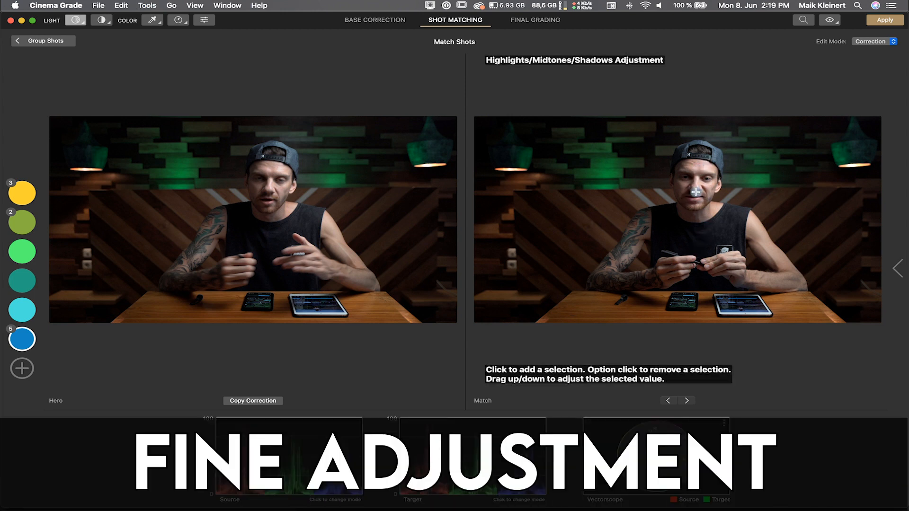
{"action": "left_click", "coordinate": [699, 169]}
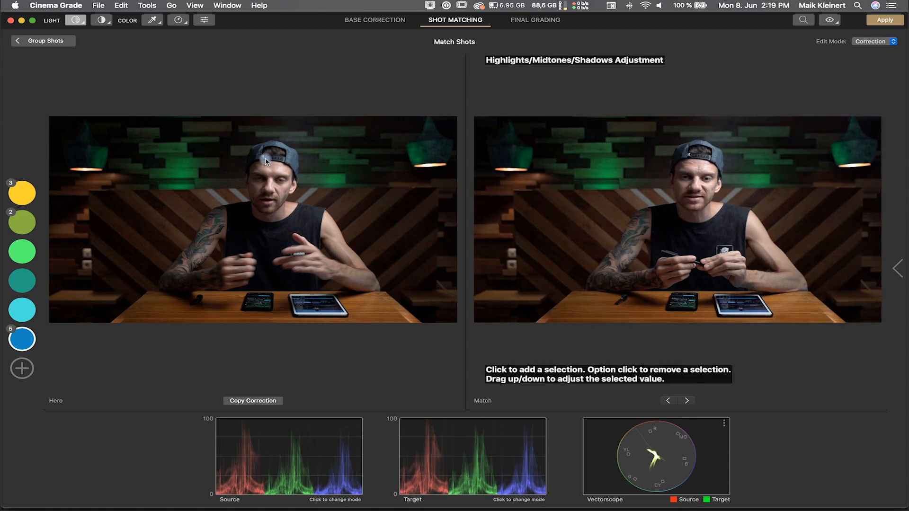
{"action": "key", "text": "super+z"}
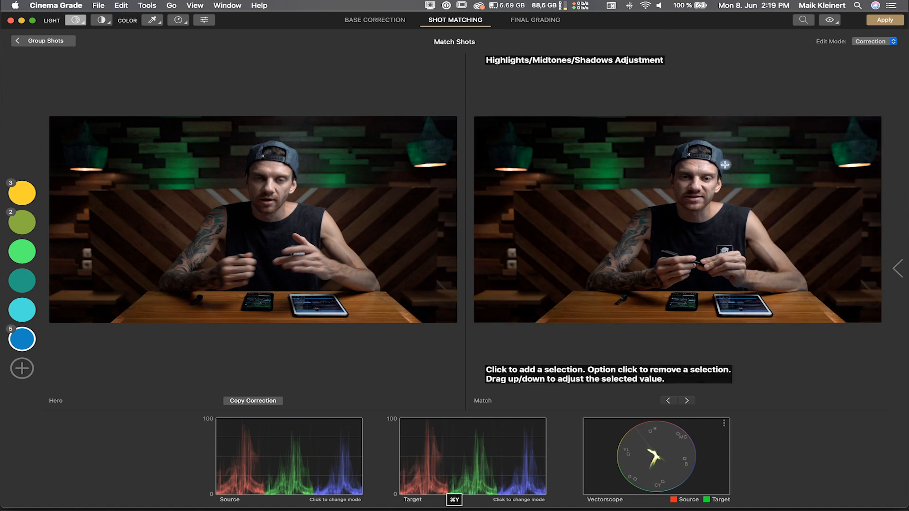
{"action": "left_click", "coordinate": [359, 145]}
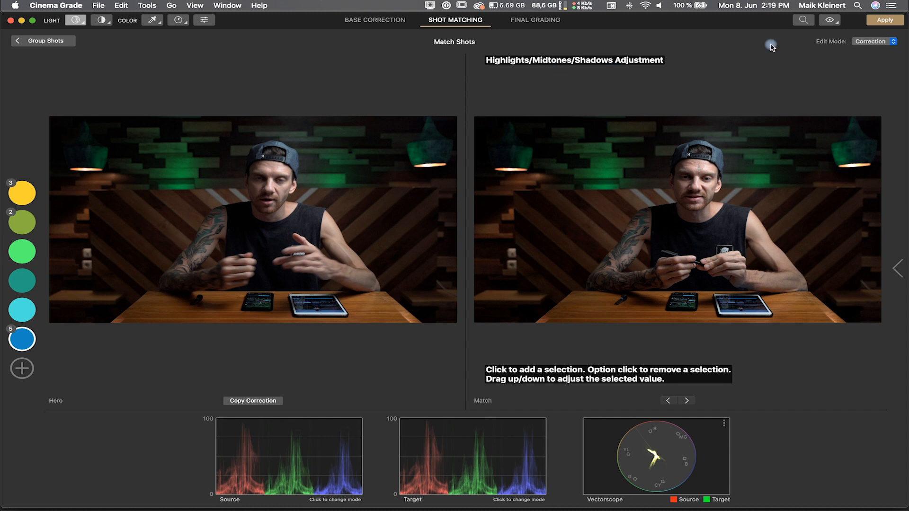
Step: Return to Group Shots, apply the grading and close Cinema Grade to go back to Premiere Pro
{"action": "left_click", "coordinate": [24, 42]}
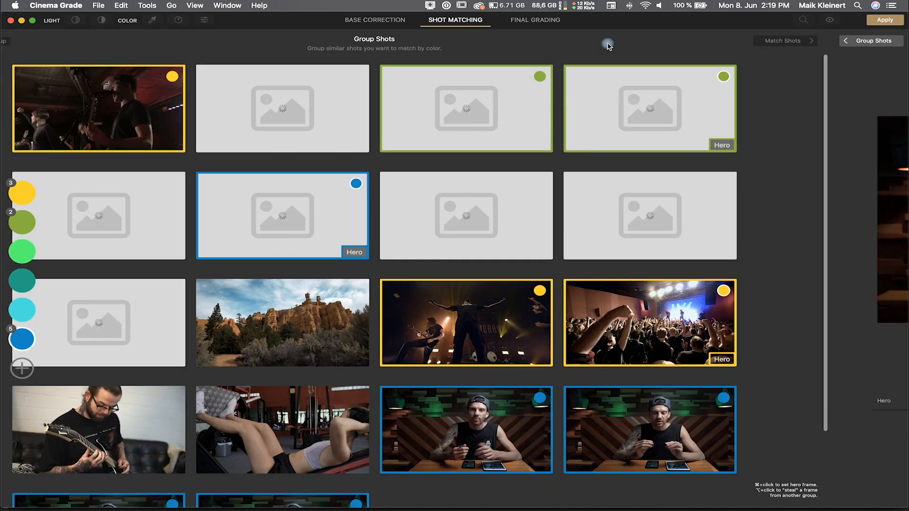
{"action": "left_click", "coordinate": [885, 20]}
{"action": "left_click", "coordinate": [454, 77]}
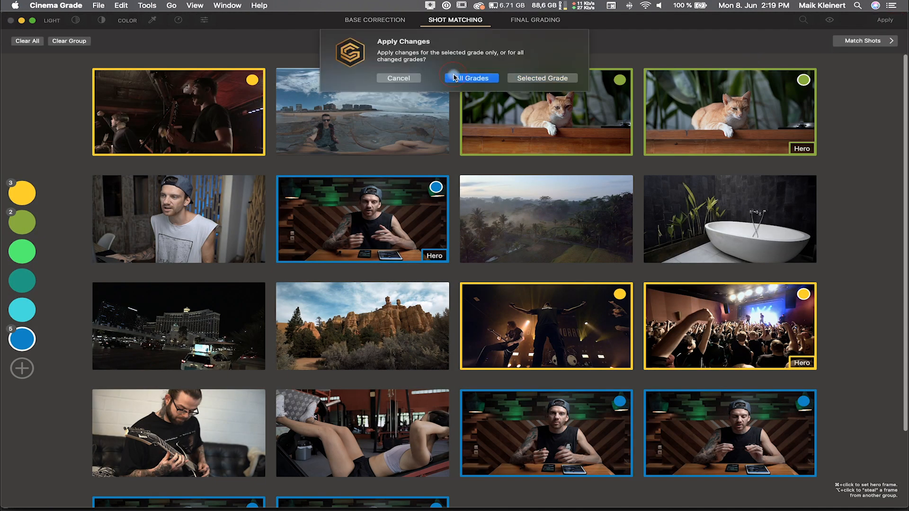
{"action": "left_click", "coordinate": [10, 20]}
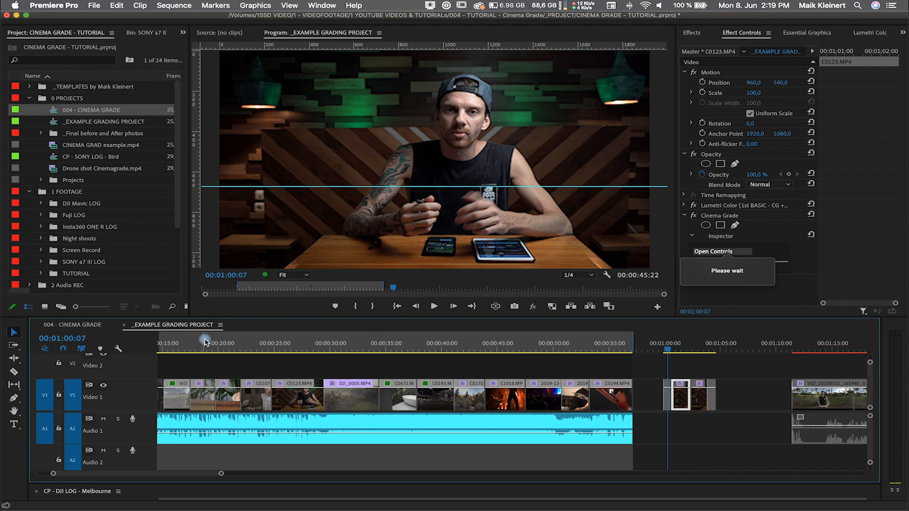
Step: Move the playhead to the later talking-head clip at about 00:01:01 and reopen its Cinema Grade controls
{"action": "left_click", "coordinate": [671, 348]}
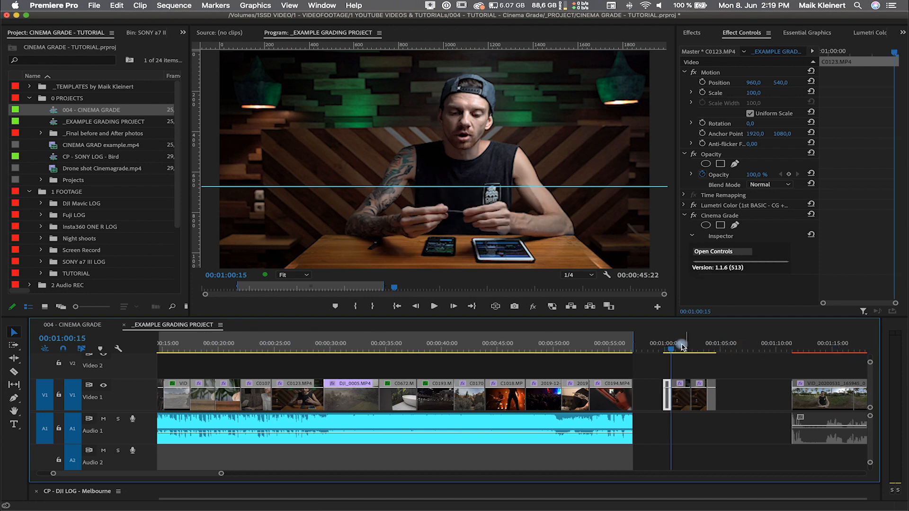
{"action": "left_click", "coordinate": [680, 348]}
{"action": "left_click", "coordinate": [693, 215]}
{"action": "left_click", "coordinate": [694, 215]}
{"action": "left_click", "coordinate": [693, 215]}
{"action": "left_click", "coordinate": [693, 215]}
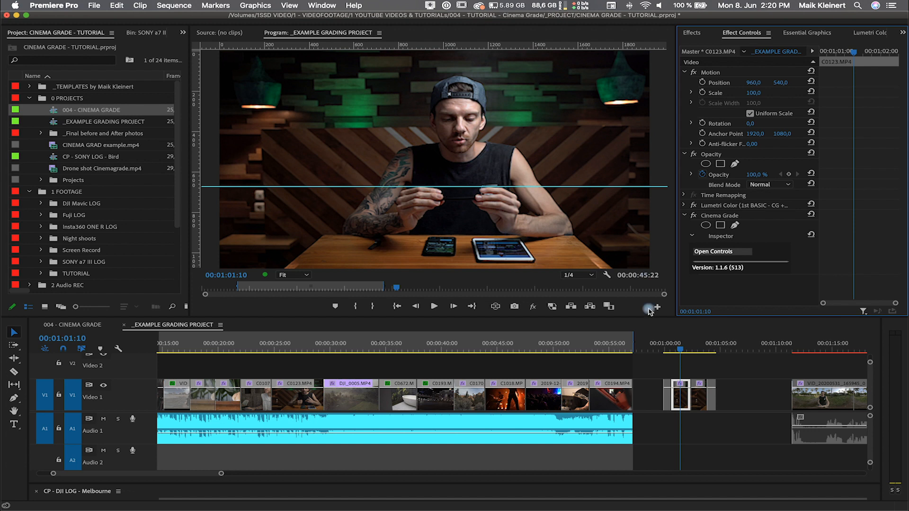
{"action": "left_click", "coordinate": [717, 254]}
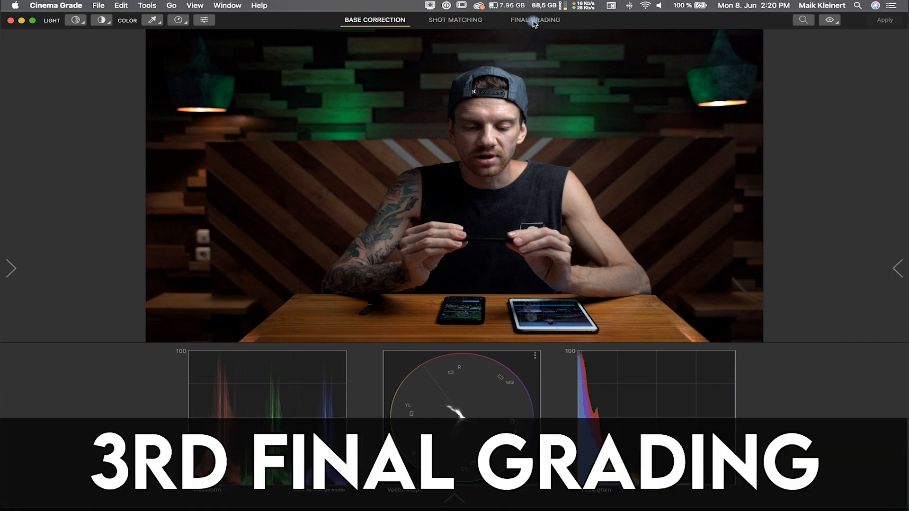
Step: Switch to Final Grading, open the look gallery and browse the built-in Looks categories
{"action": "left_click", "coordinate": [533, 22]}
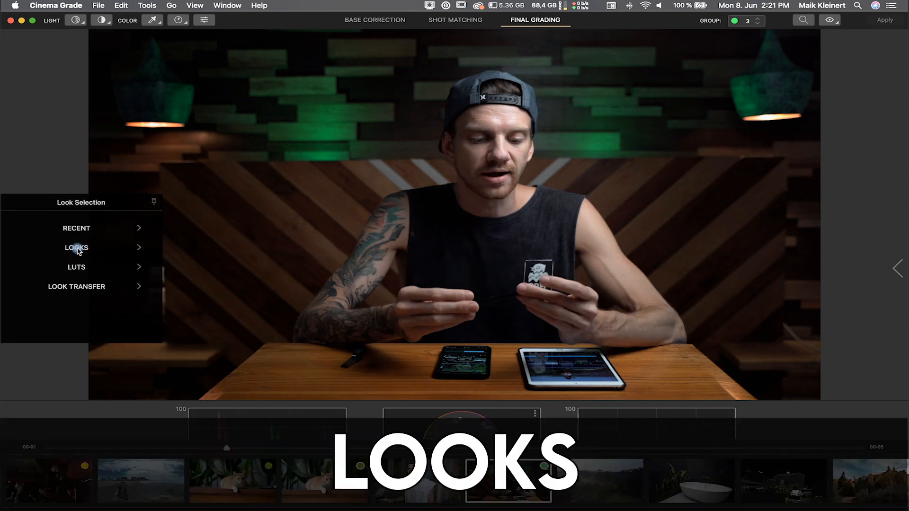
{"action": "left_click", "coordinate": [77, 248]}
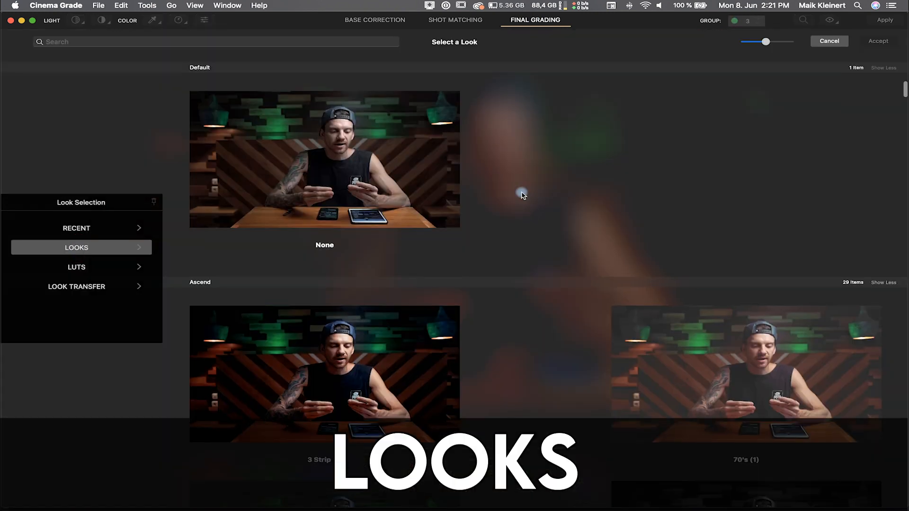
{"action": "scroll", "coordinate": [521, 193], "scroll_direction": "down", "scroll_amount": 10}
{"action": "scroll", "coordinate": [629, 325], "scroll_direction": "down", "scroll_amount": 6}
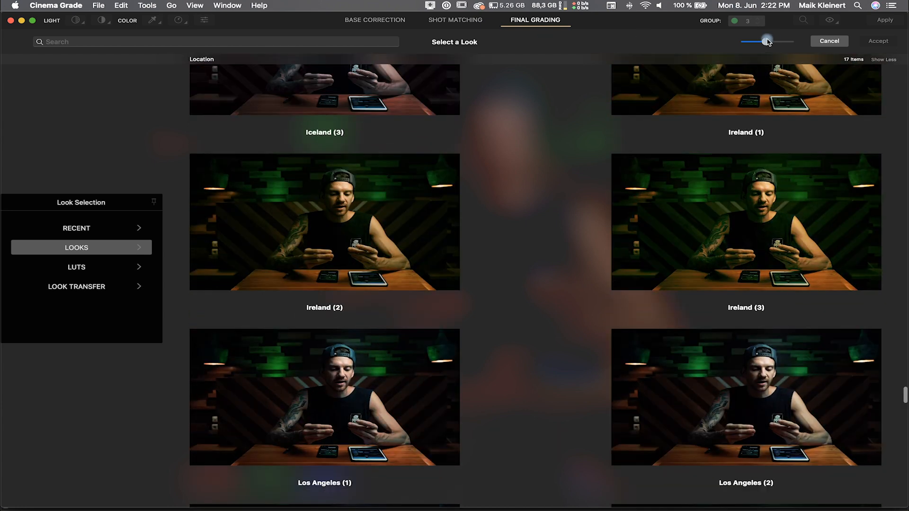
{"action": "mouse_move", "coordinate": [757, 44]}
{"action": "left_mouse_down"}
{"action": "mouse_move", "coordinate": [740, 53]}
{"action": "mouse_move", "coordinate": [769, 41]}
{"action": "left_mouse_up"}
{"action": "scroll", "coordinate": [653, 135], "scroll_direction": "up", "scroll_amount": 6}
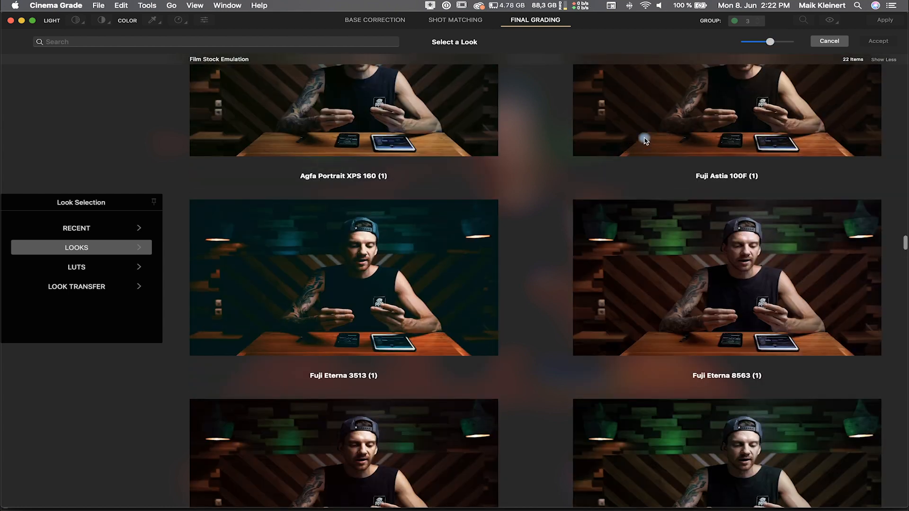
{"action": "scroll", "coordinate": [752, 193], "scroll_direction": "up", "scroll_amount": 4}
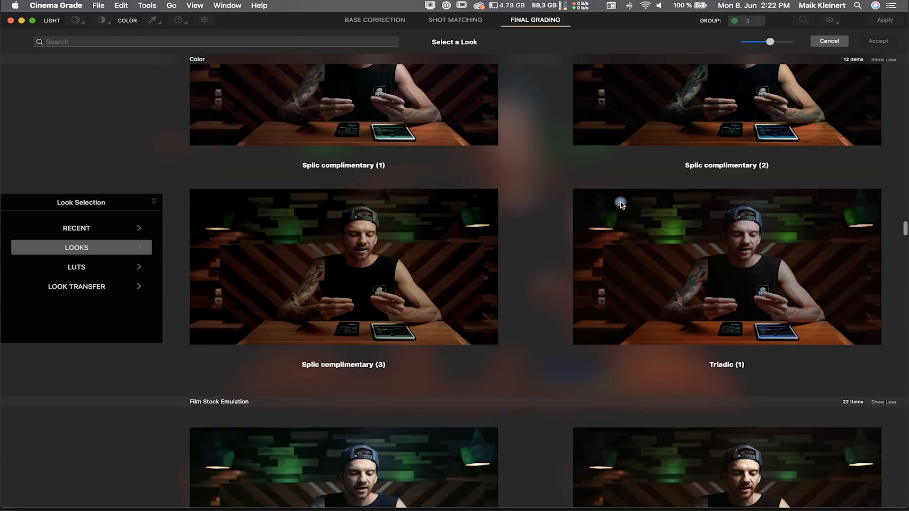
{"action": "scroll", "coordinate": [620, 203], "scroll_direction": "down", "scroll_amount": 12}
{"action": "scroll", "coordinate": [443, 256], "scroll_direction": "up", "scroll_amount": 12}
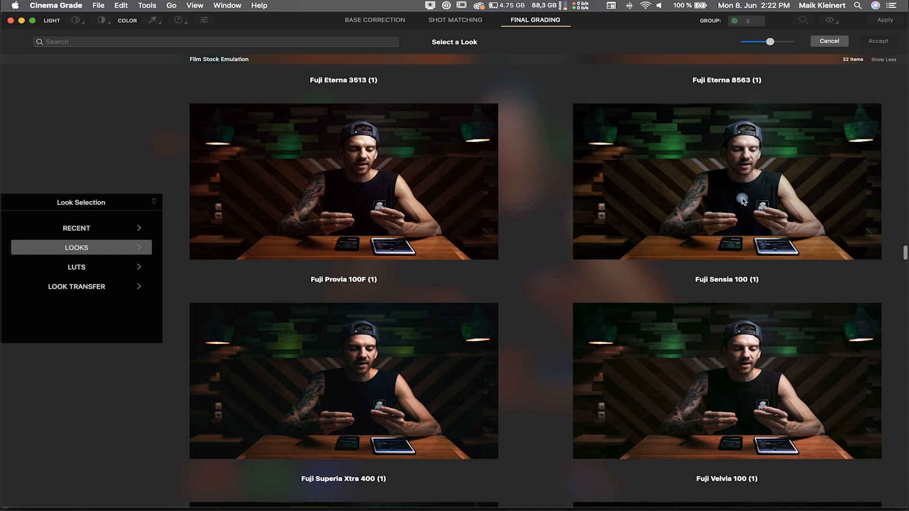
{"action": "scroll", "coordinate": [734, 201], "scroll_direction": "down", "scroll_amount": 8}
{"action": "scroll", "coordinate": [742, 201], "scroll_direction": "down", "scroll_amount": 10}
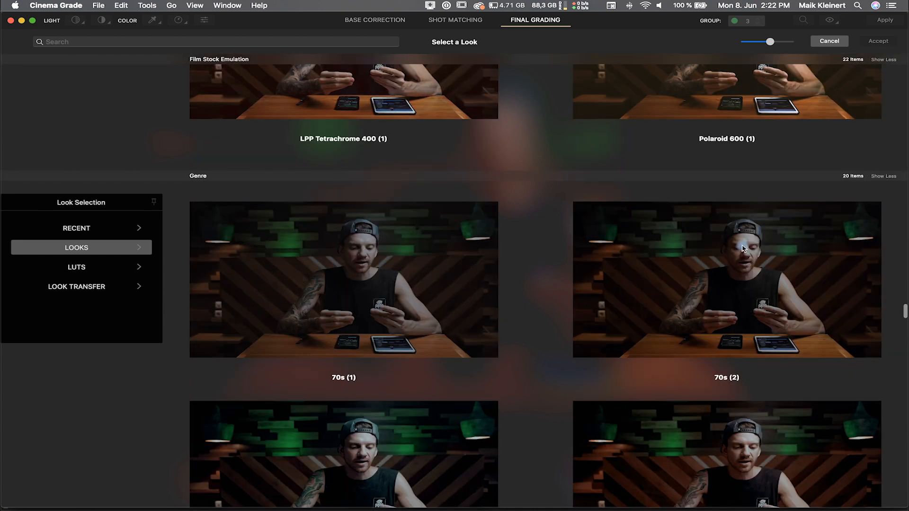
{"action": "scroll", "coordinate": [742, 248], "scroll_direction": "down", "scroll_amount": 10}
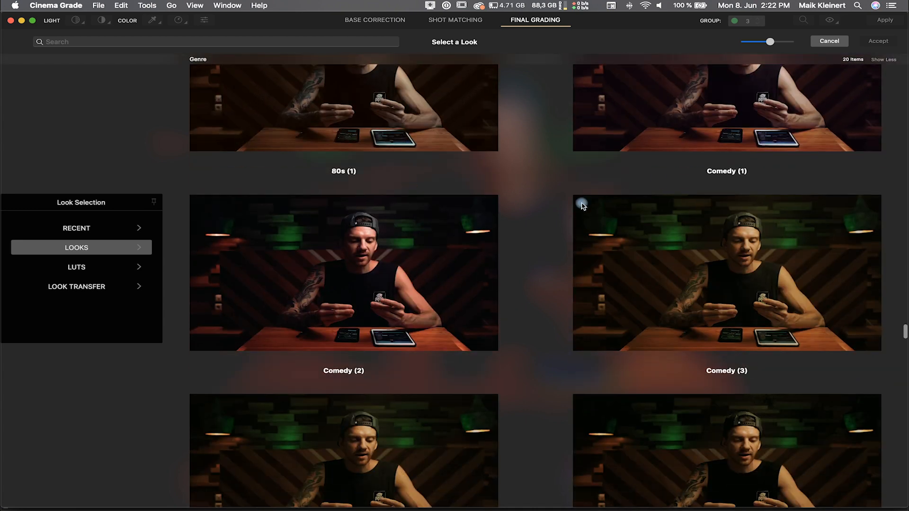
{"action": "scroll", "coordinate": [346, 367], "scroll_direction": "down", "scroll_amount": 15}
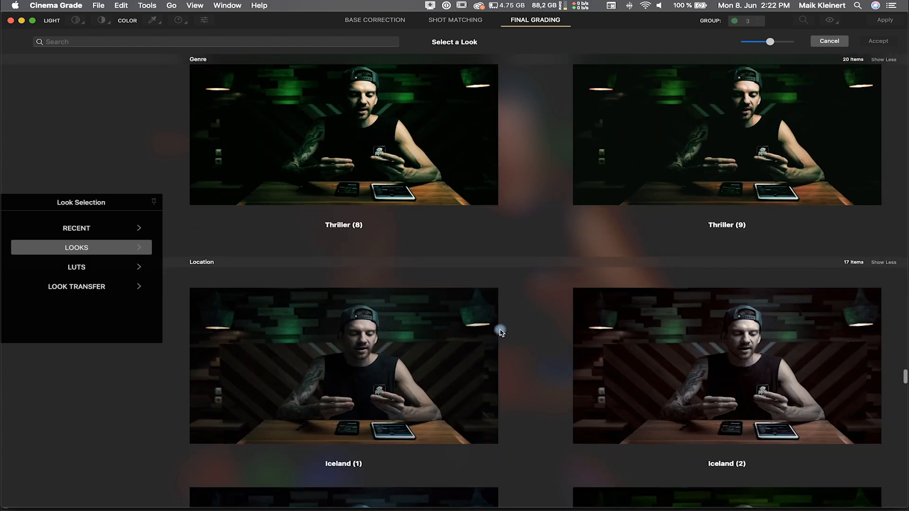
{"action": "scroll", "coordinate": [502, 331], "scroll_direction": "down", "scroll_amount": 10}
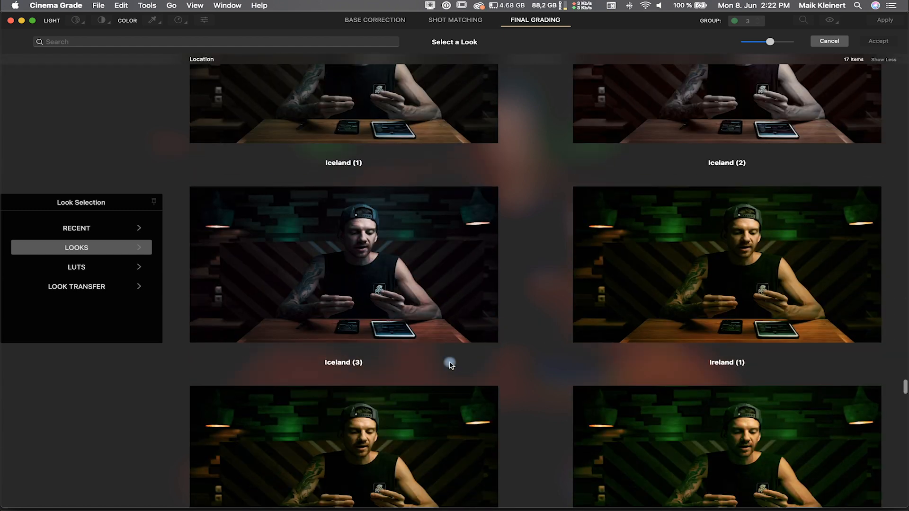
Step: Switch the look gallery to the LUTs category and view its entries
{"action": "left_click", "coordinate": [84, 271]}
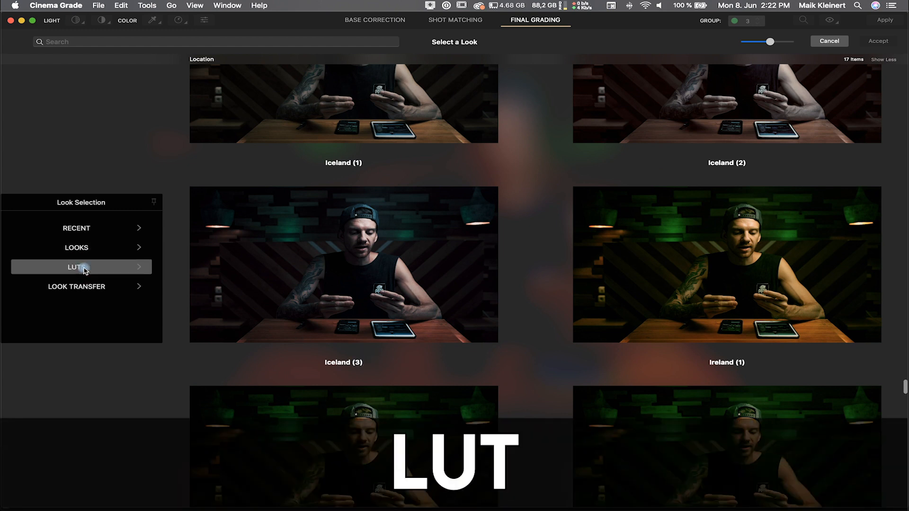
{"action": "scroll", "coordinate": [500, 252], "scroll_direction": "down", "scroll_amount": 5}
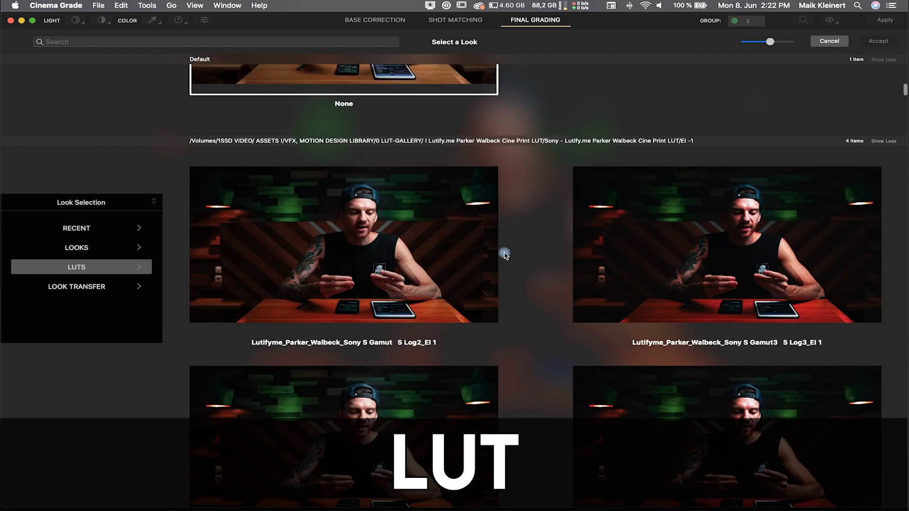
{"action": "scroll", "coordinate": [307, 218], "scroll_direction": "up", "scroll_amount": 5}
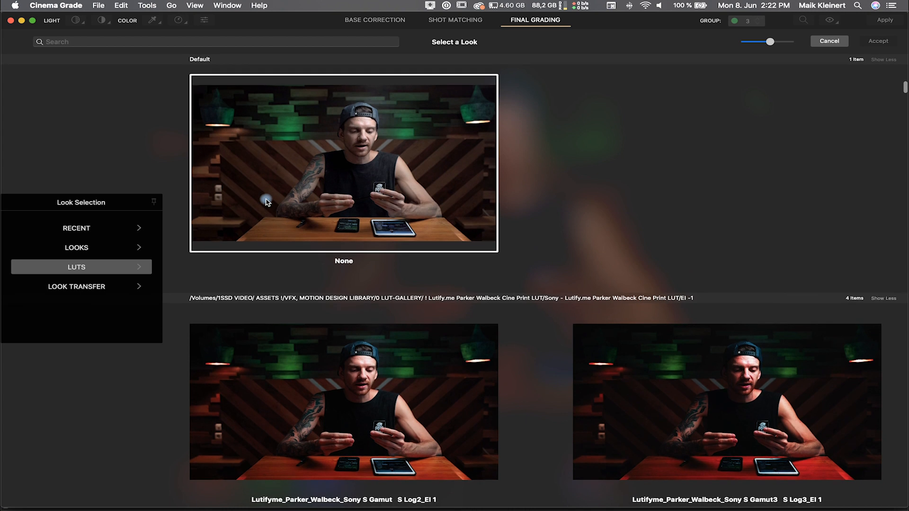
Step: In Preferences, add the HLG CINEMATIC LUTs Win Mac folder to the LUT search folders and close the window
{"action": "left_click", "coordinate": [52, 5]}
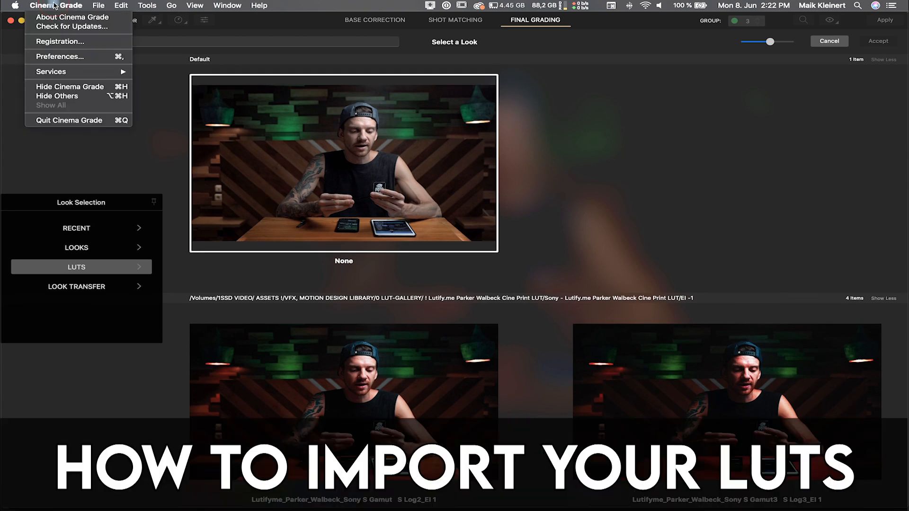
{"action": "left_click", "coordinate": [63, 58]}
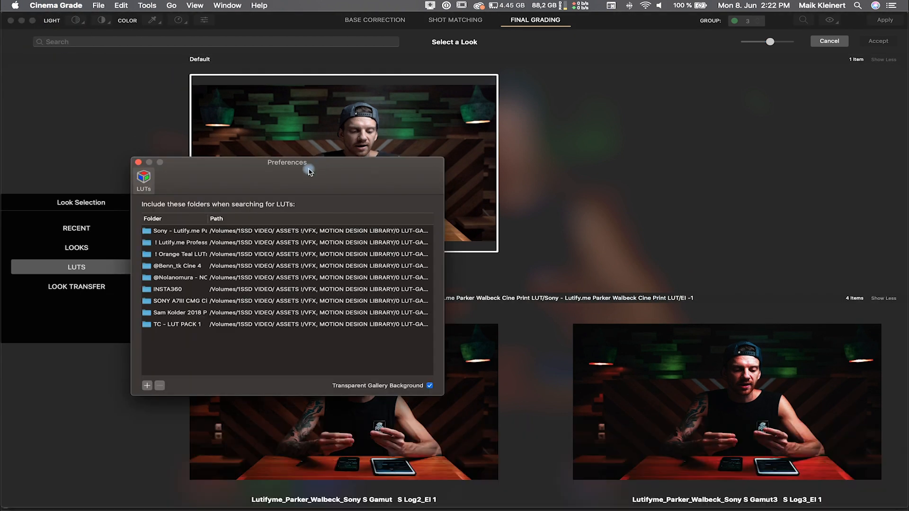
{"action": "left_click_drag", "start_coordinate": [346, 173], "coordinate": [545, 183]}
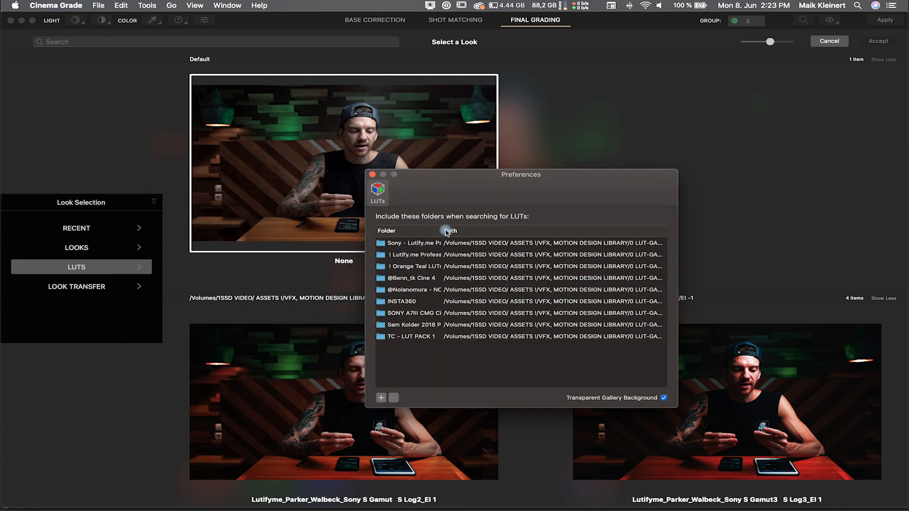
{"action": "left_click_drag", "start_coordinate": [441, 231], "coordinate": [525, 231]}
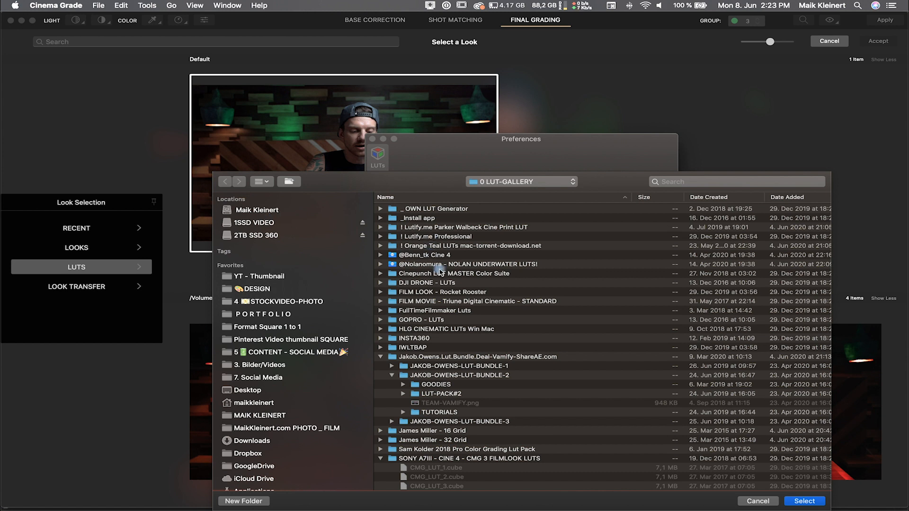
{"action": "left_click", "coordinate": [406, 330]}
{"action": "key", "text": "Return"}
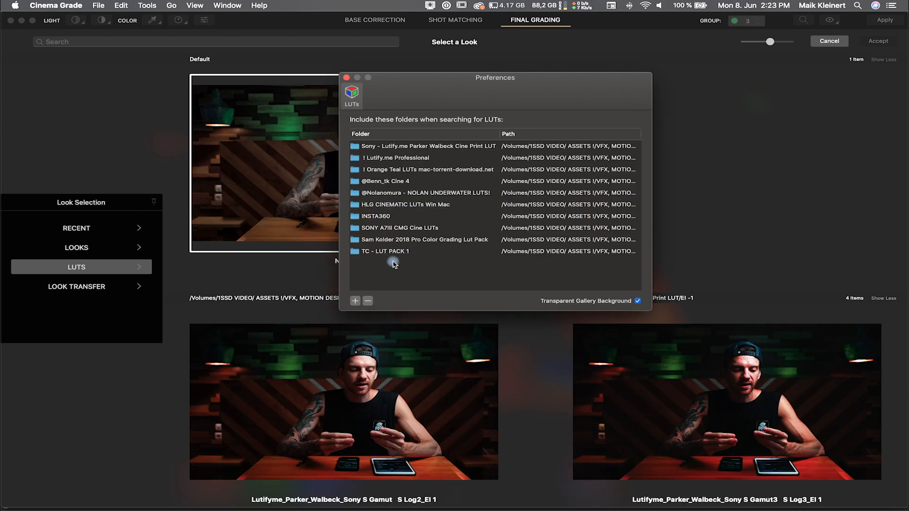
{"action": "left_click", "coordinate": [402, 208]}
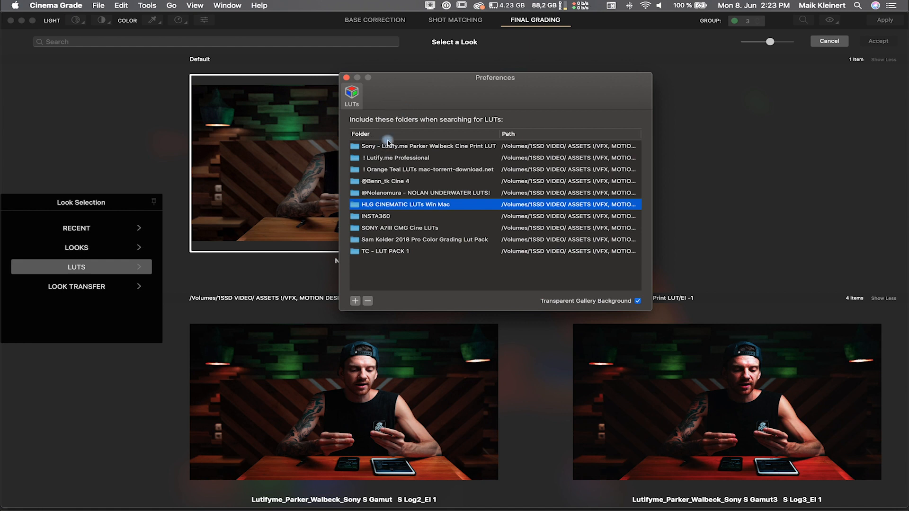
{"action": "left_click", "coordinate": [350, 79]}
Step: Shrink the gallery thumbnails and browse through the available LUT folders
{"action": "scroll", "coordinate": [684, 123], "scroll_direction": "down", "scroll_amount": 2}
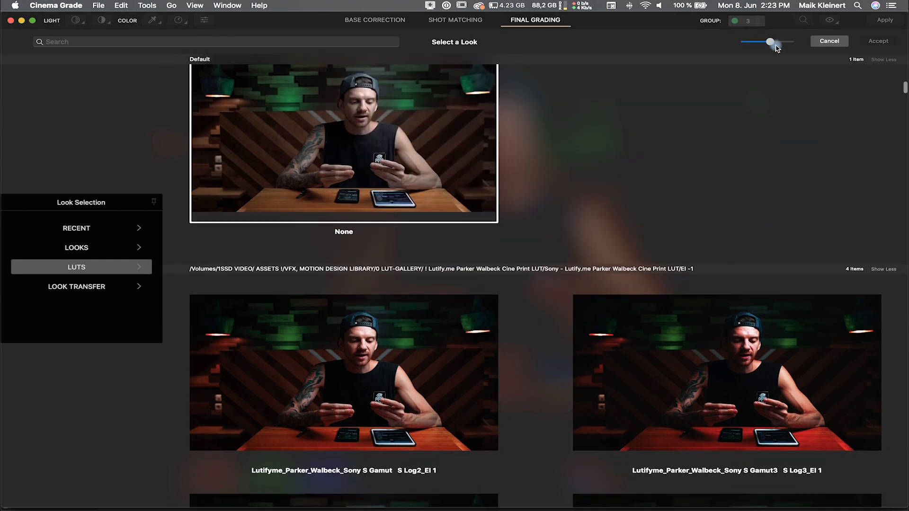
{"action": "left_click_drag", "start_coordinate": [770, 42], "coordinate": [745, 42]}
{"action": "scroll", "coordinate": [175, 154], "scroll_direction": "down", "scroll_amount": 4}
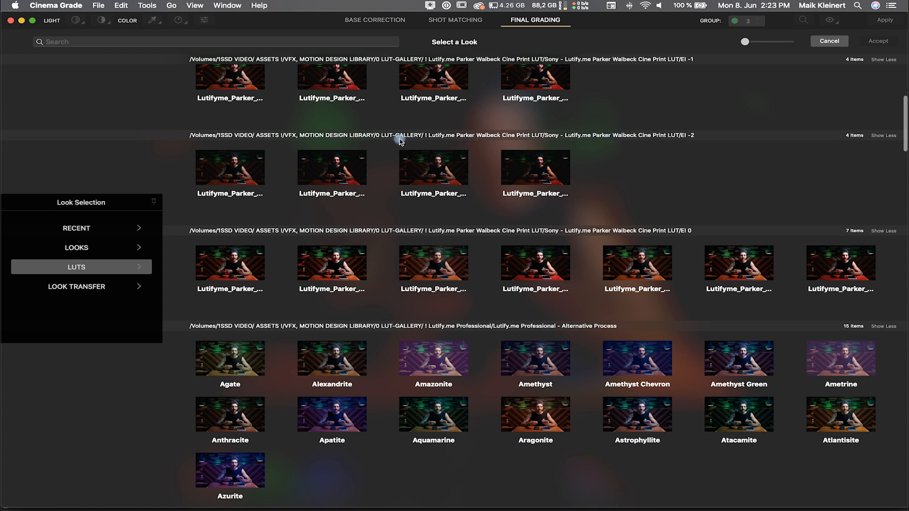
{"action": "scroll", "coordinate": [436, 243], "scroll_direction": "down", "scroll_amount": 10}
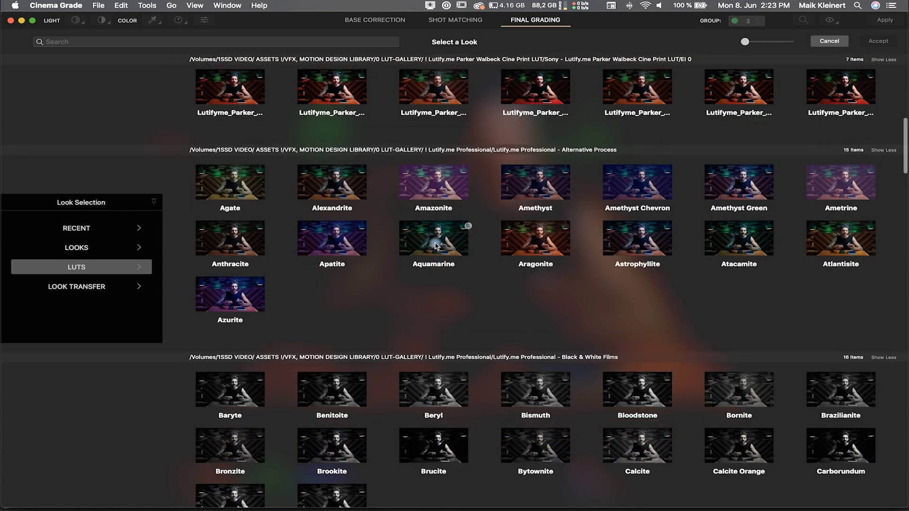
{"action": "scroll", "coordinate": [435, 246], "scroll_direction": "up", "scroll_amount": 2}
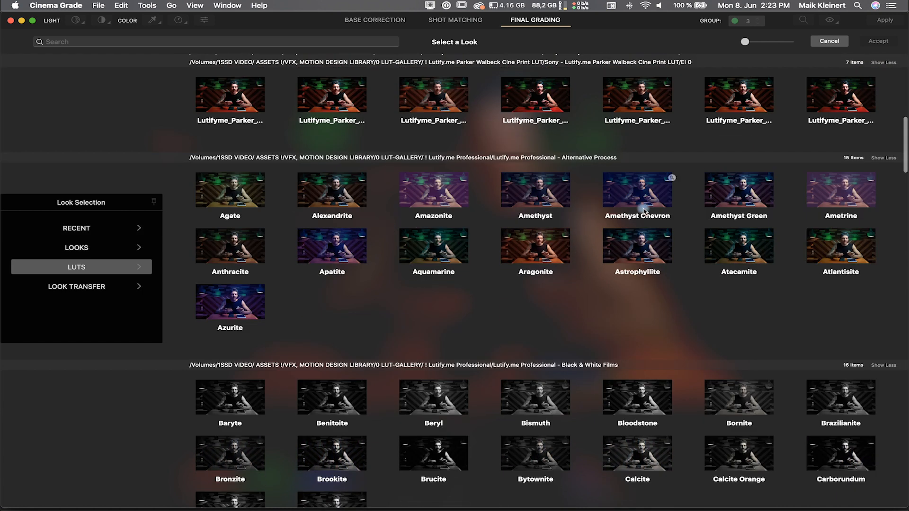
{"action": "scroll", "coordinate": [487, 291], "scroll_direction": "down", "scroll_amount": 15}
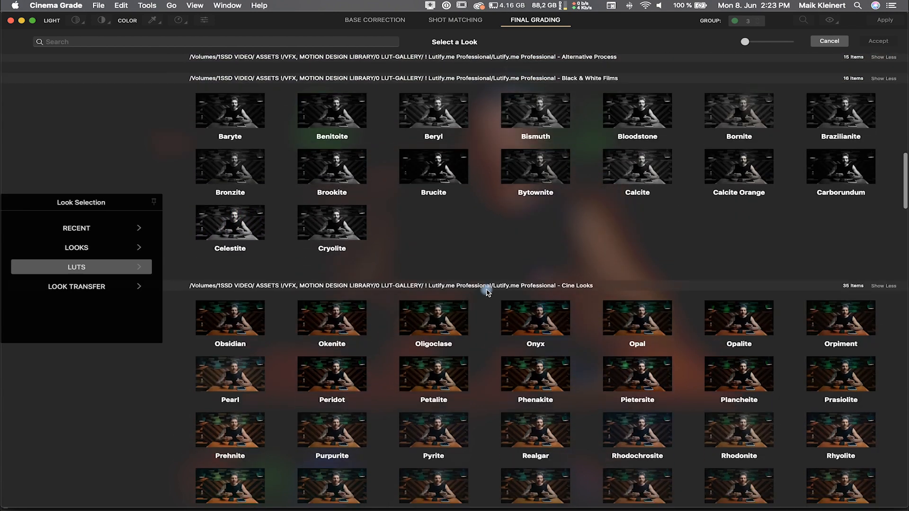
Step: Enlarge the gallery thumbnails and scroll through the LUT previews across the folders
{"action": "scroll", "coordinate": [488, 291], "scroll_direction": "down", "scroll_amount": 20}
{"action": "scroll", "coordinate": [489, 290], "scroll_direction": "up", "scroll_amount": 10}
{"action": "left_click", "coordinate": [768, 41]}
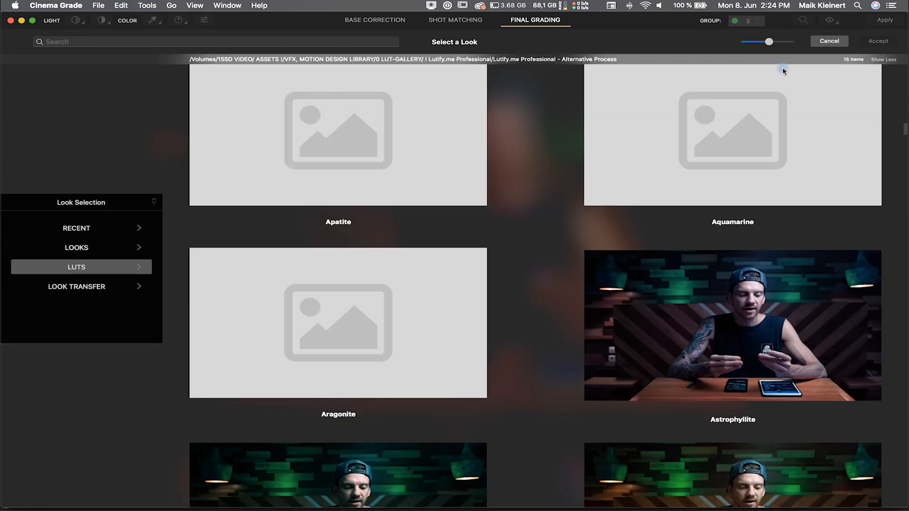
{"action": "scroll", "coordinate": [653, 294], "scroll_direction": "up", "scroll_amount": 15}
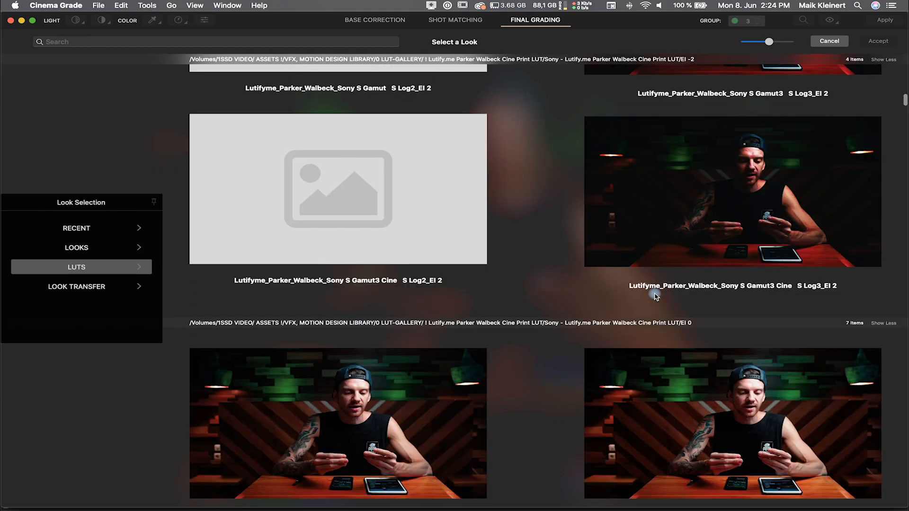
{"action": "scroll", "coordinate": [656, 296], "scroll_direction": "up", "scroll_amount": 5}
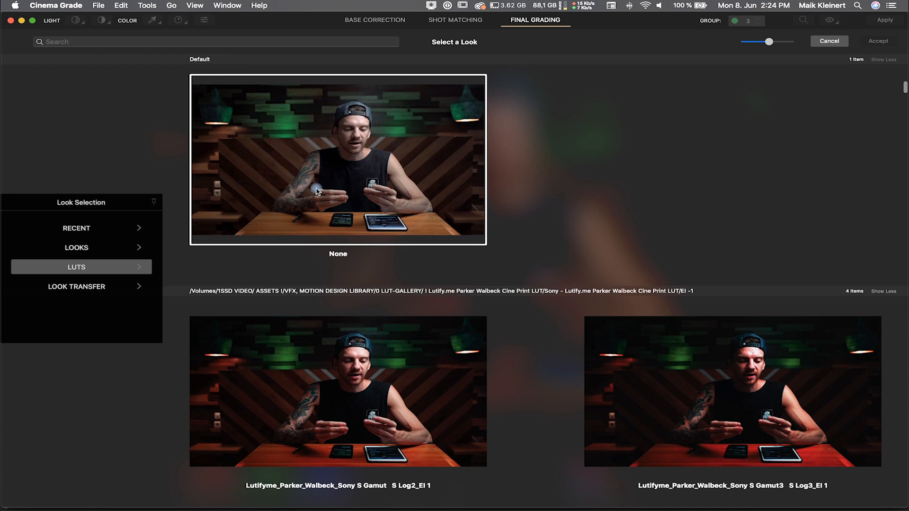
{"action": "scroll", "coordinate": [554, 202], "scroll_direction": "down", "scroll_amount": 12}
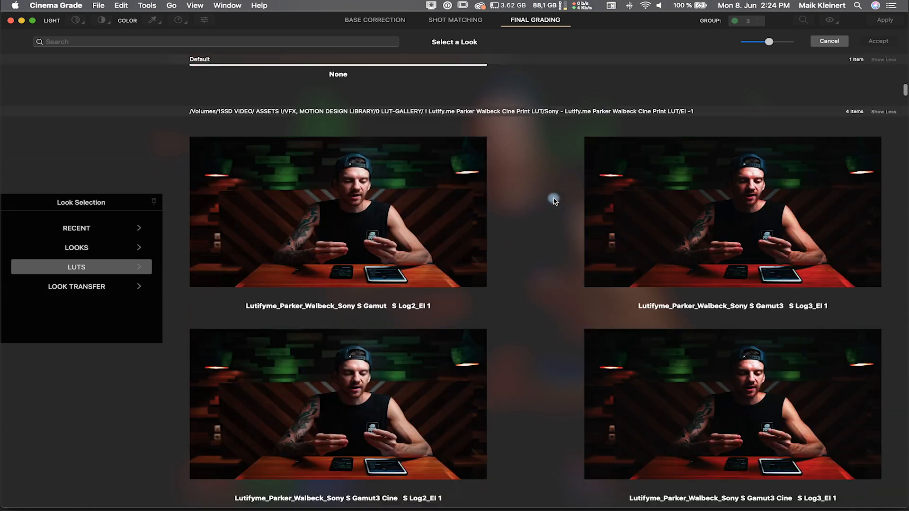
{"action": "scroll", "coordinate": [554, 201], "scroll_direction": "down", "scroll_amount": 15}
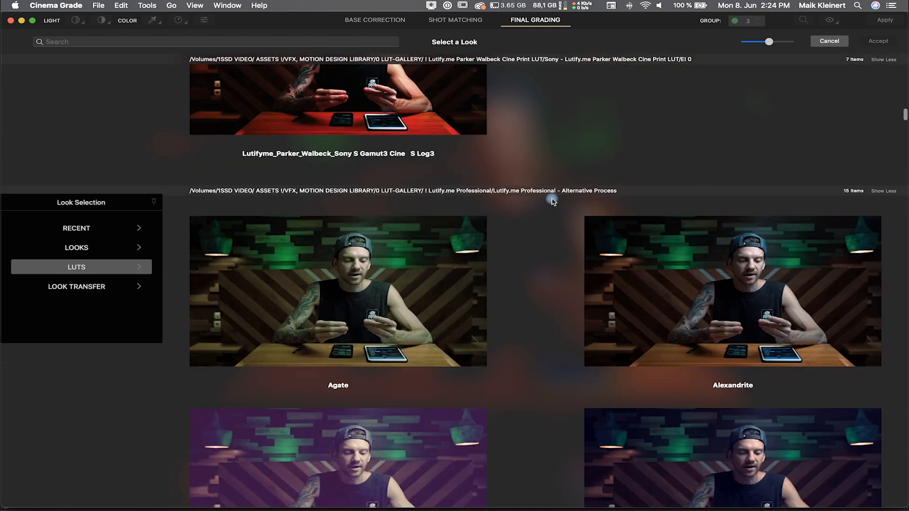
{"action": "scroll", "coordinate": [552, 201], "scroll_direction": "down", "scroll_amount": 6}
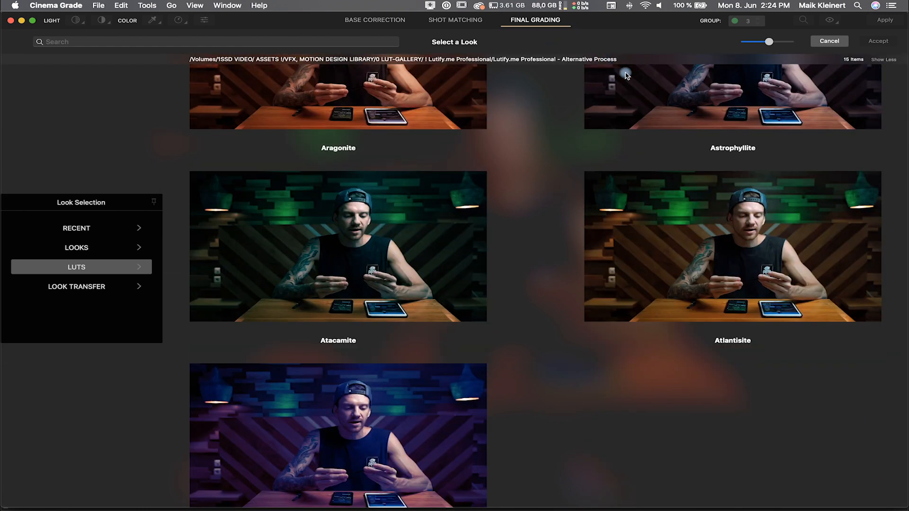
{"action": "scroll", "coordinate": [487, 195], "scroll_direction": "down", "scroll_amount": 5}
{"action": "scroll", "coordinate": [489, 197], "scroll_direction": "down", "scroll_amount": 20}
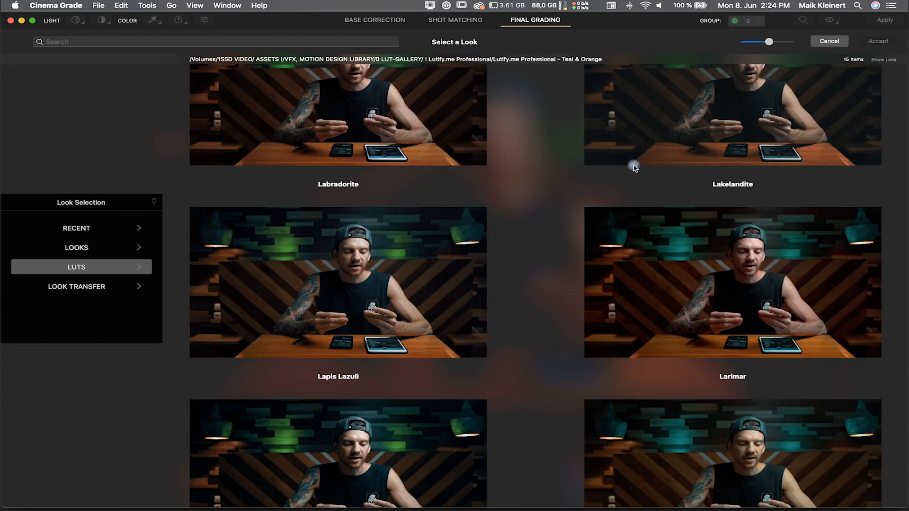
{"action": "scroll", "coordinate": [634, 166], "scroll_direction": "up", "scroll_amount": 3}
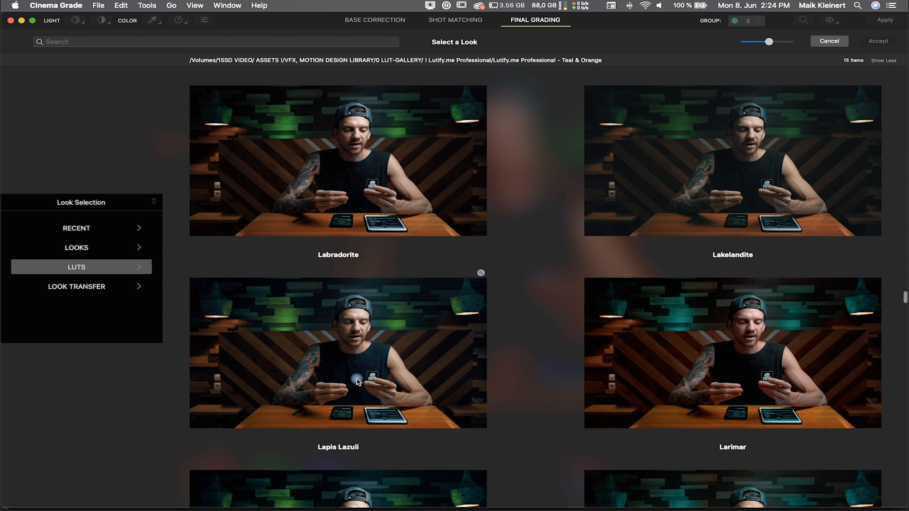
Step: Select the Lapis Lazuli LUT in the Teal & Orange folder
{"action": "left_click", "coordinate": [372, 360]}
{"action": "scroll", "coordinate": [544, 341], "scroll_direction": "down", "scroll_amount": 9}
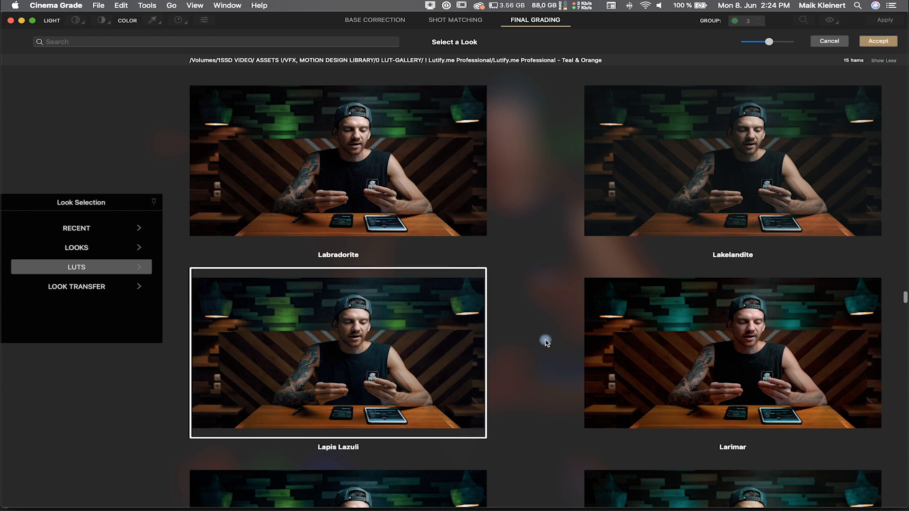
{"action": "scroll", "coordinate": [545, 340], "scroll_direction": "up", "scroll_amount": 1}
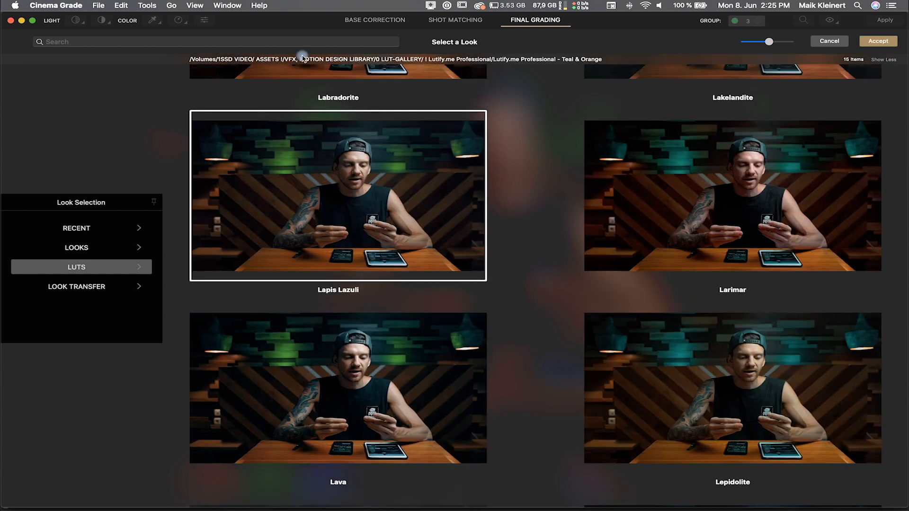
Step: Search the look gallery for "teal" and scroll through the matching LUTs
{"action": "left_click", "coordinate": [258, 42]}
{"action": "type", "text": "teal"}
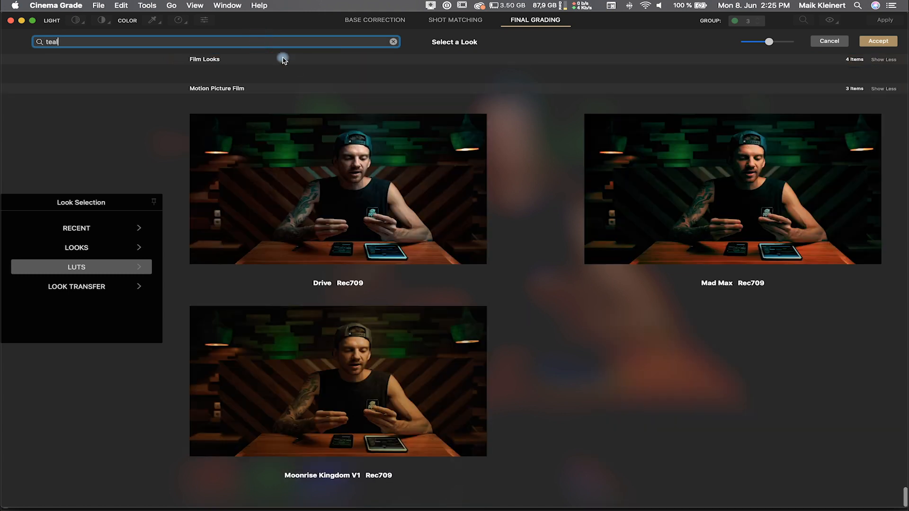
{"action": "scroll", "coordinate": [353, 165], "scroll_direction": "up", "scroll_amount": 15}
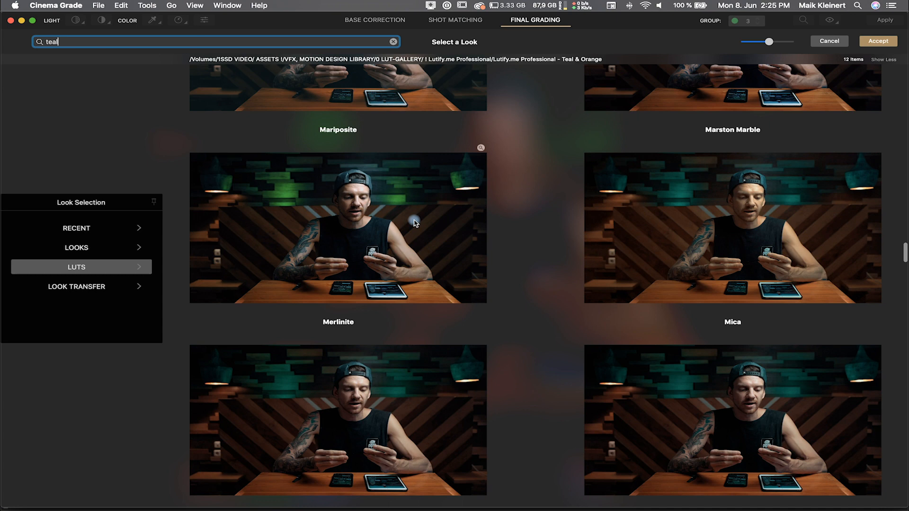
{"action": "scroll", "coordinate": [412, 225], "scroll_direction": "up", "scroll_amount": 10}
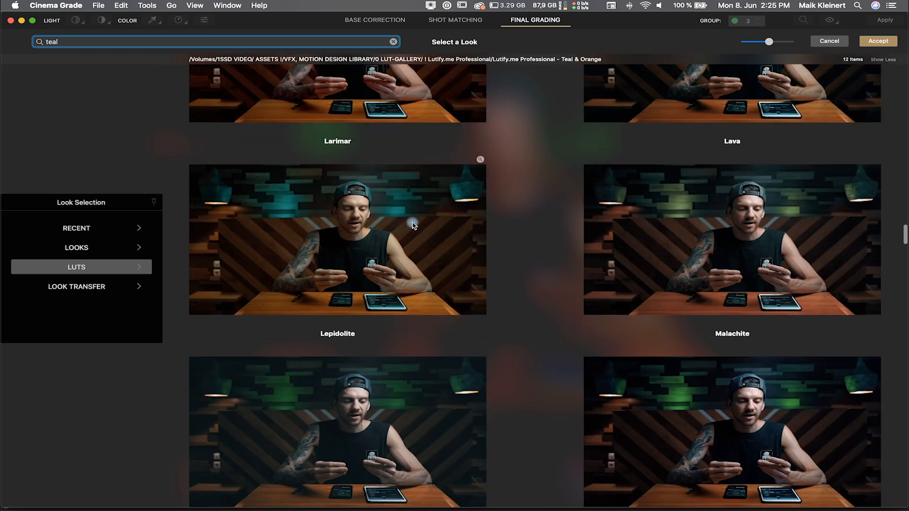
{"action": "scroll", "coordinate": [412, 225], "scroll_direction": "up", "scroll_amount": 4}
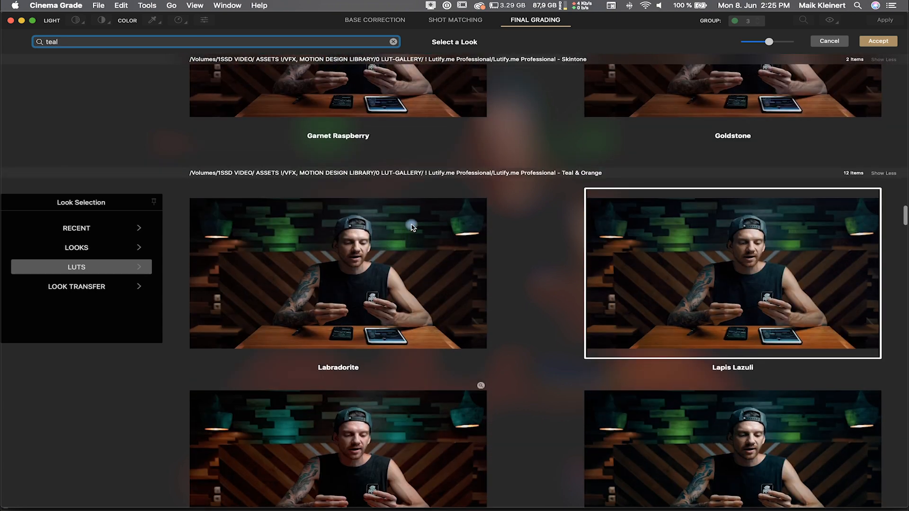
{"action": "scroll", "coordinate": [686, 178], "scroll_direction": "down", "scroll_amount": 3}
Step: Apply the Lapis Lazuli LUT to the clip and set its Mix to 51
{"action": "double_click", "coordinate": [686, 178]}
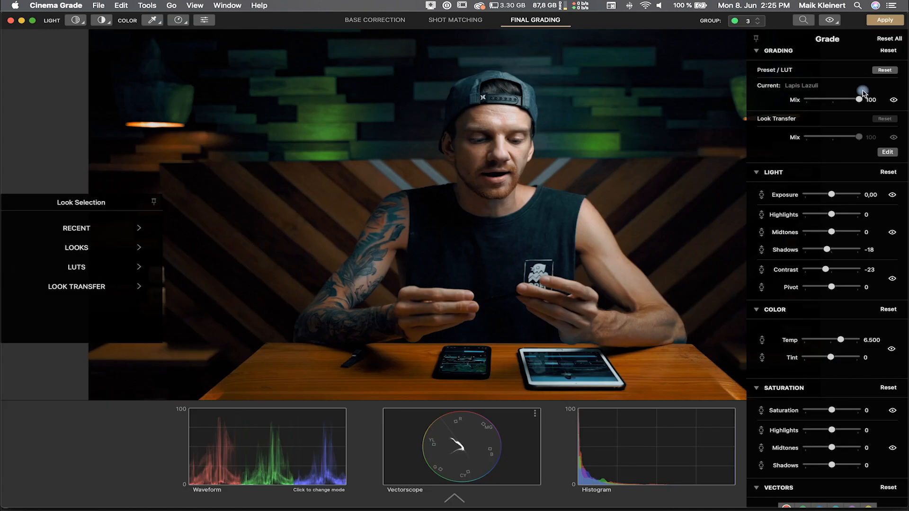
{"action": "left_click_drag", "start_coordinate": [857, 100], "coordinate": [835, 103]}
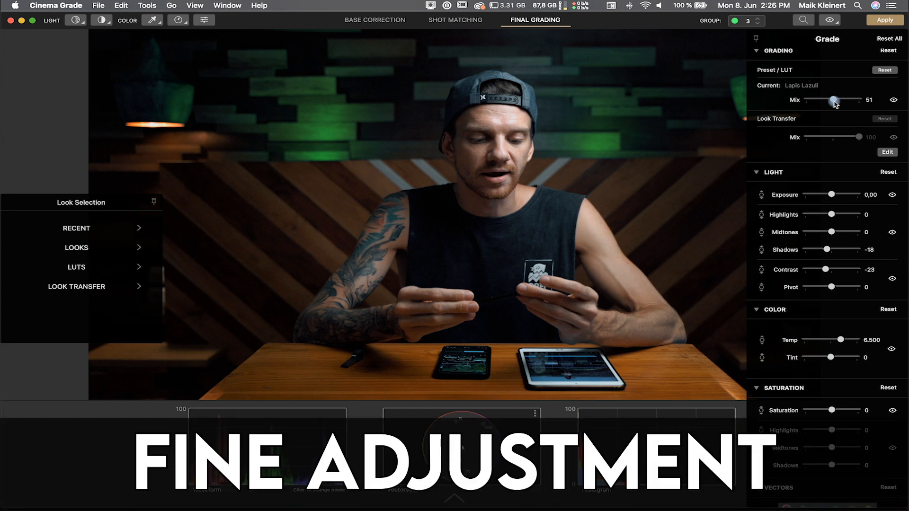
Step: Set Shadows to -10 and add a Highlights/Midtones/Shadows Adjustment selection on the forehead in false-colour view
{"action": "left_click_drag", "start_coordinate": [820, 254], "coordinate": [829, 252]}
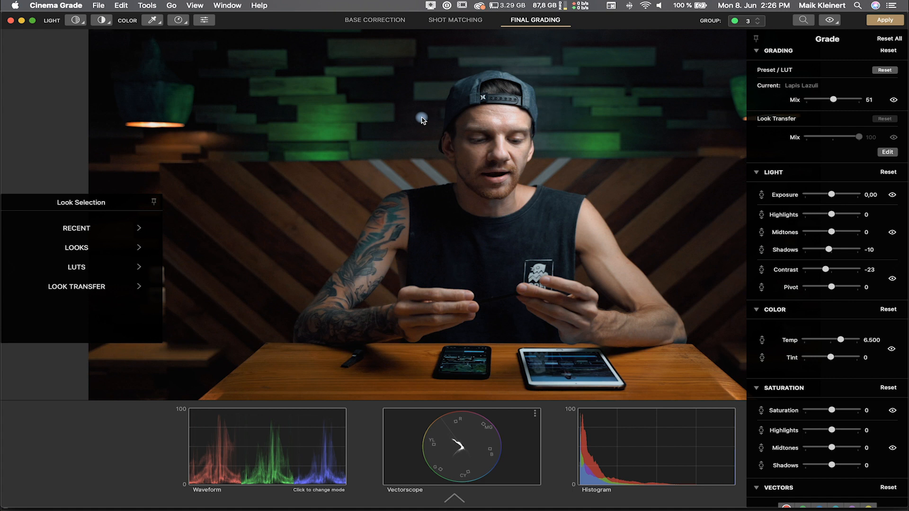
{"action": "key", "text": "e"}
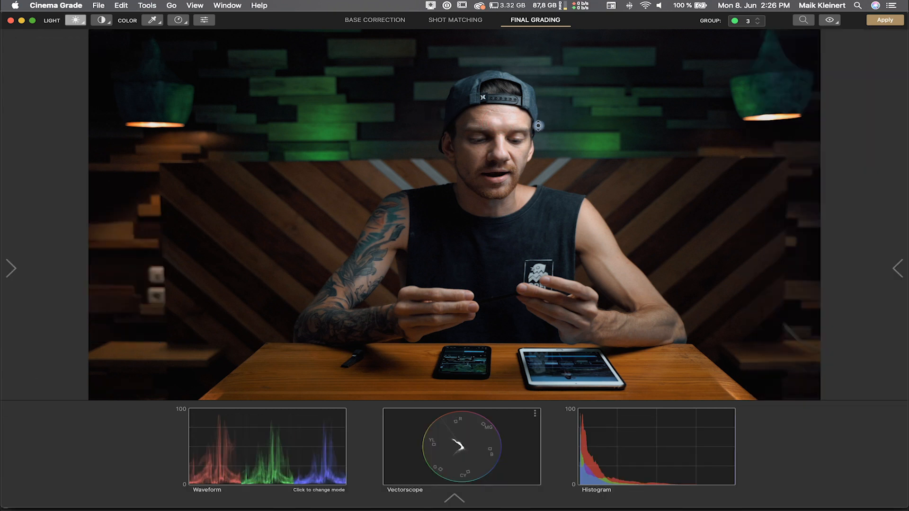
{"action": "key", "text": "h"}
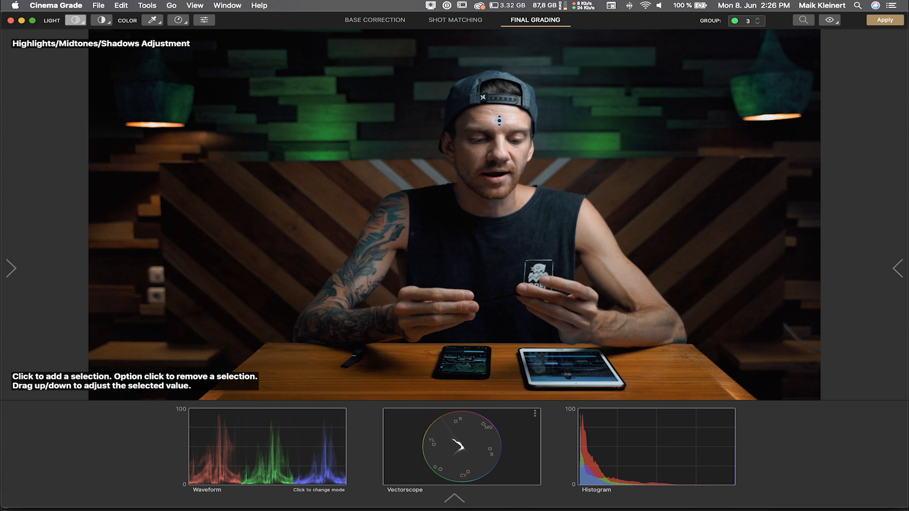
{"action": "key", "text": "super+f"}
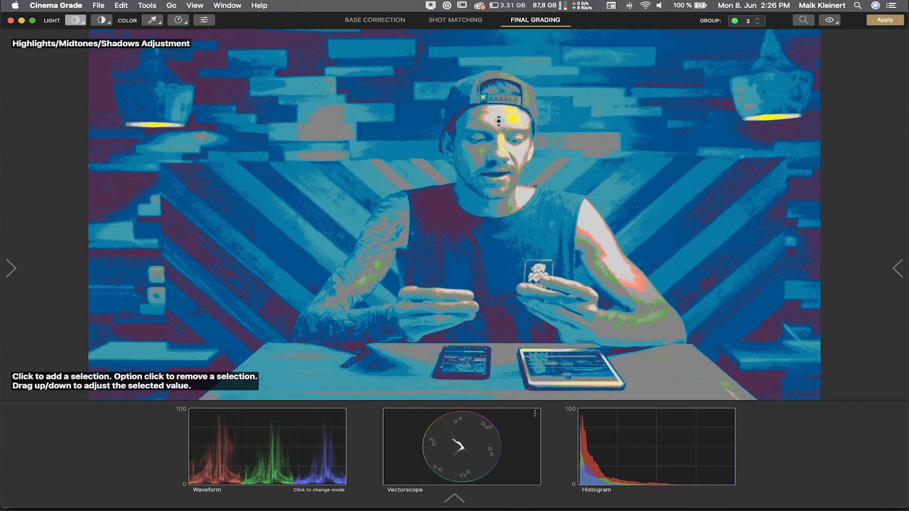
{"action": "left_click", "coordinate": [497, 121]}
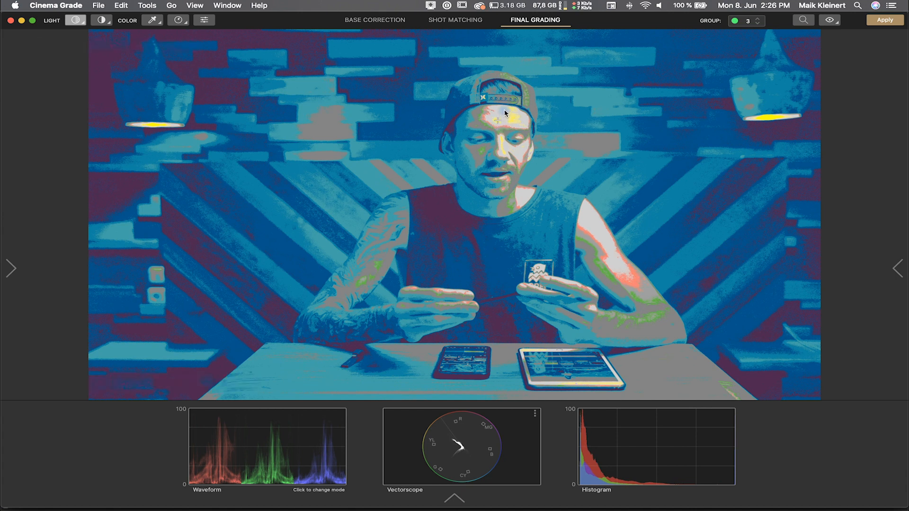
{"action": "key", "text": "super+f"}
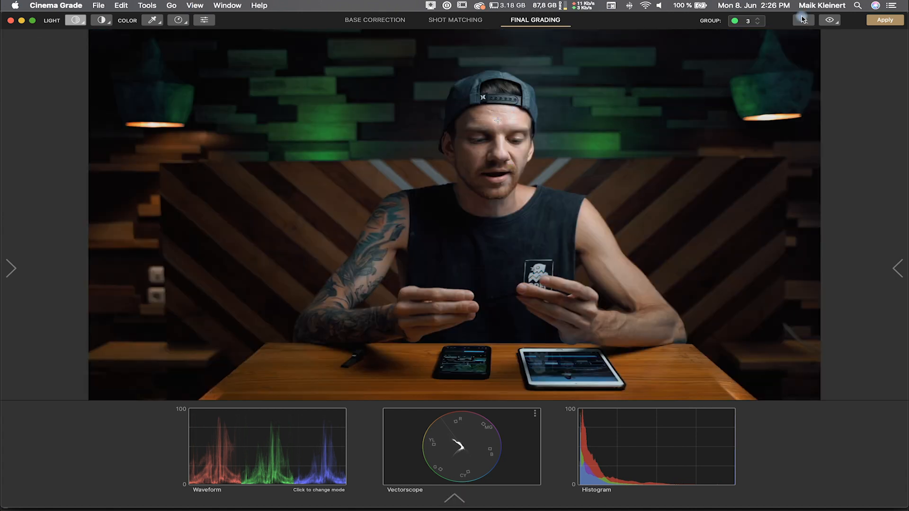
{"action": "left_click", "coordinate": [829, 19]}
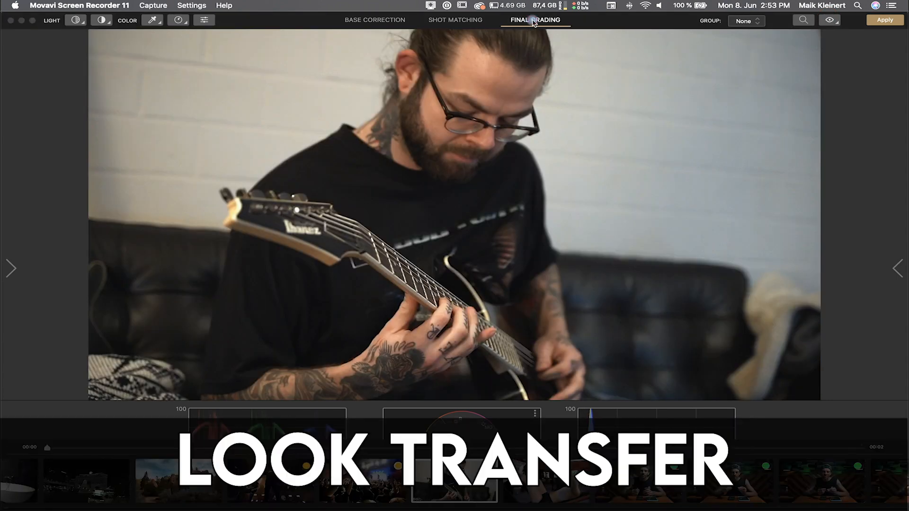
Step: Open Look Transfer for the canyon clip and load the desert portrait as the reference image
{"action": "left_click", "coordinate": [21, 265]}
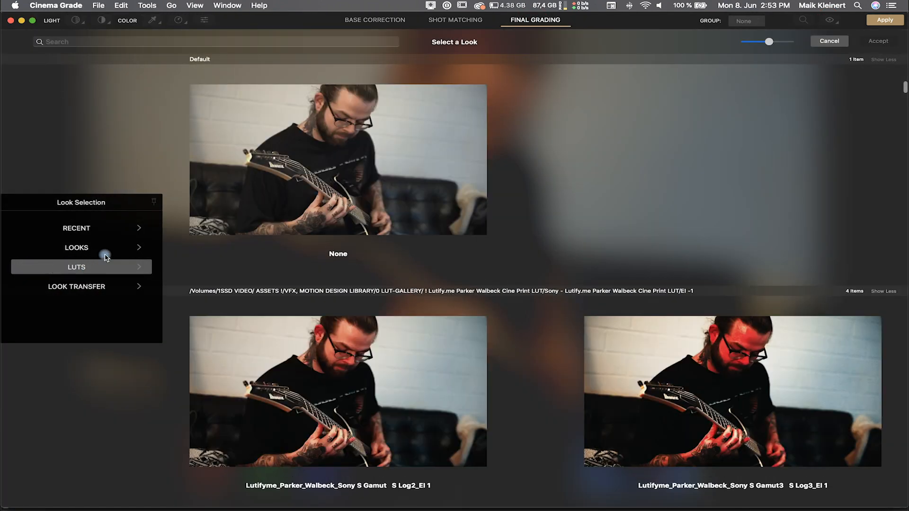
{"action": "left_click", "coordinate": [92, 287]}
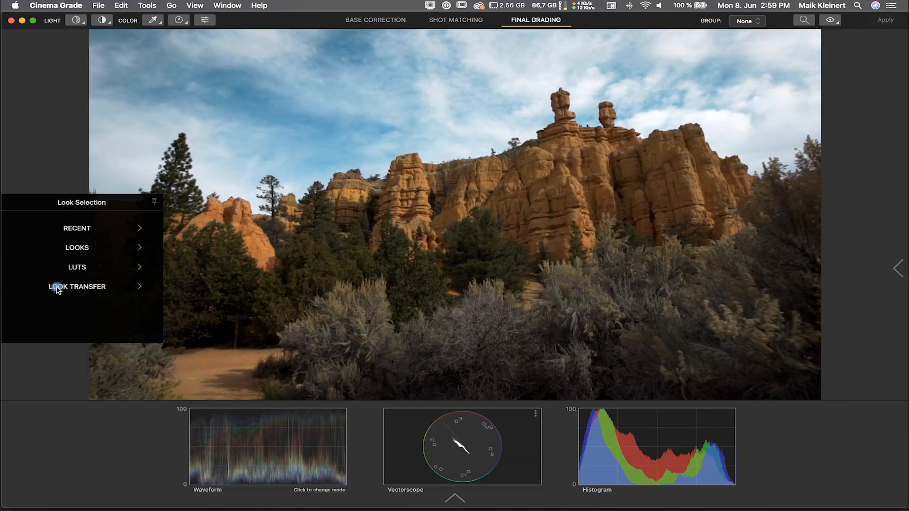
{"action": "left_click", "coordinate": [56, 289]}
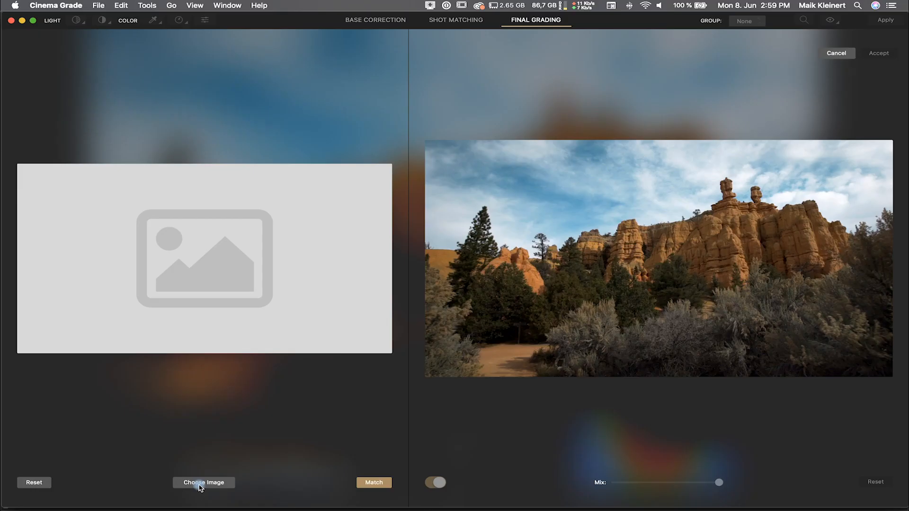
{"action": "left_click", "coordinate": [194, 485]}
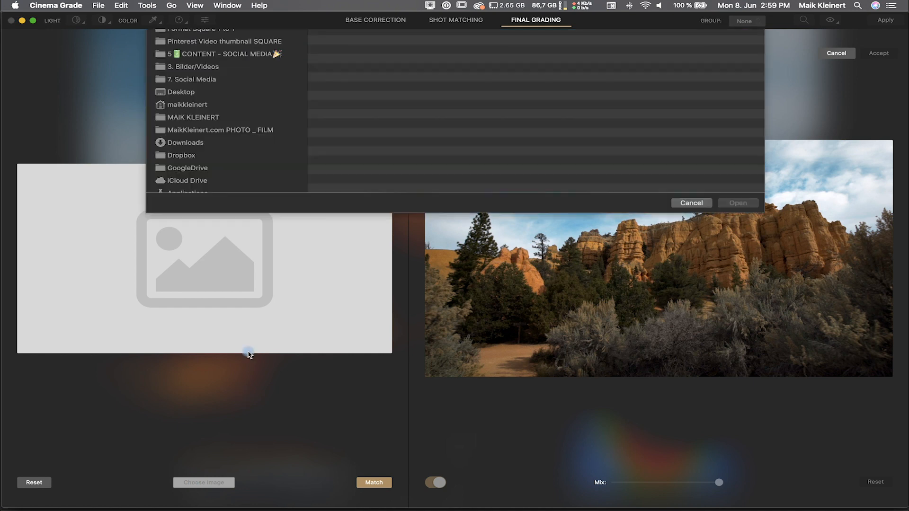
{"action": "double_click", "coordinate": [353, 103]}
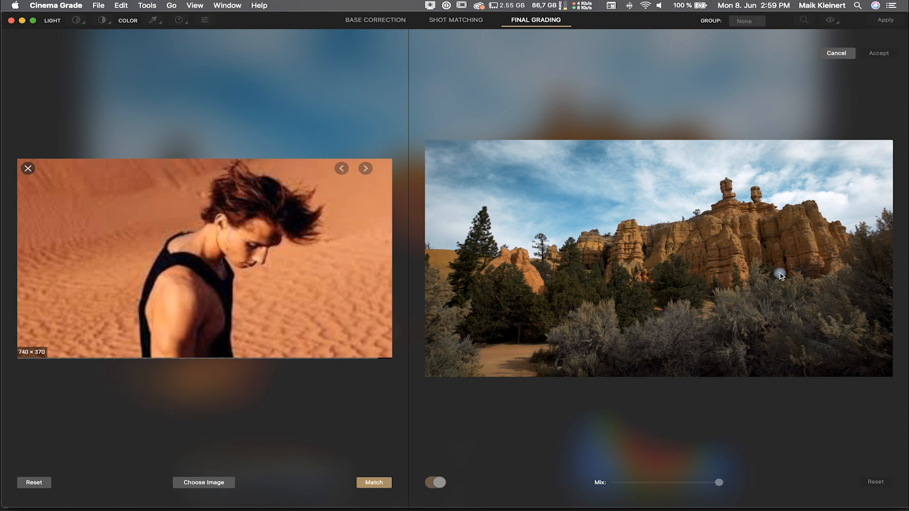
Step: Match the clip to the reference image and lower the Mix of the transferred look
{"action": "left_click", "coordinate": [374, 483]}
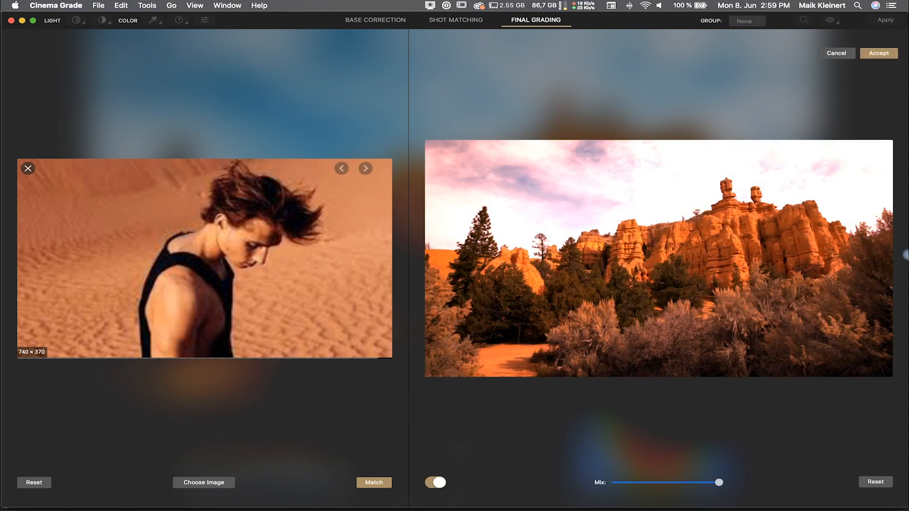
{"action": "left_click_drag", "start_coordinate": [720, 484], "coordinate": [639, 484]}
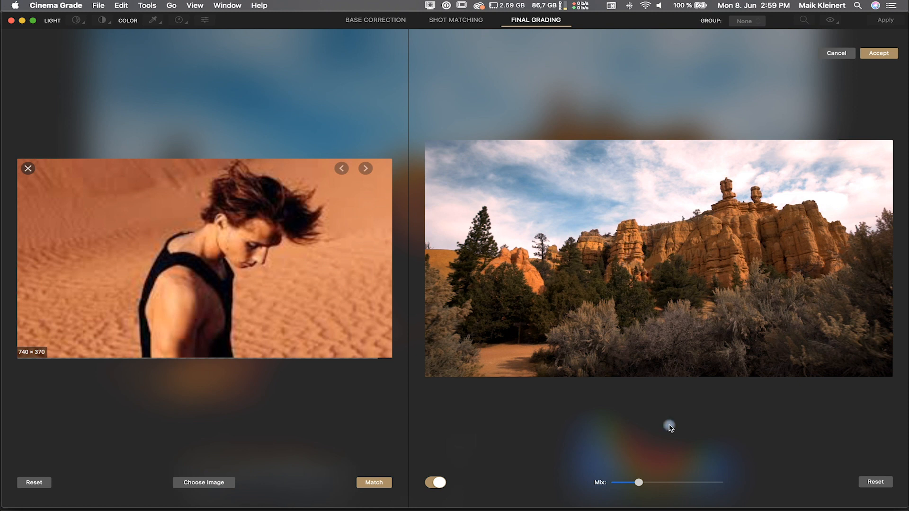
{"action": "mouse_move", "coordinate": [640, 483]}
{"action": "left_mouse_down"}
{"action": "mouse_move", "coordinate": [676, 484]}
{"action": "mouse_move", "coordinate": [622, 489]}
{"action": "left_mouse_up"}
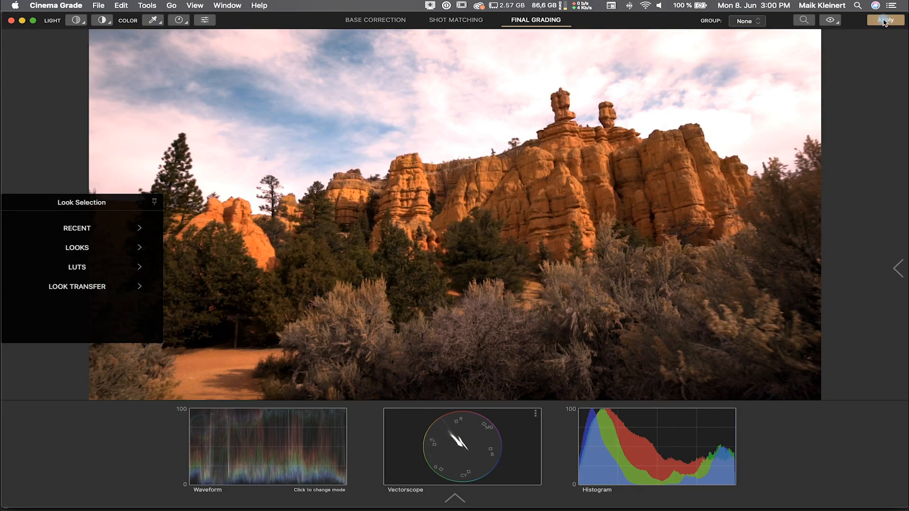
Step: Exit Cinema Grade, return to Premiere Pro, and select the canyon clip in the timeline
{"action": "left_click", "coordinate": [53, 5]}
{"action": "left_click", "coordinate": [74, 119]}
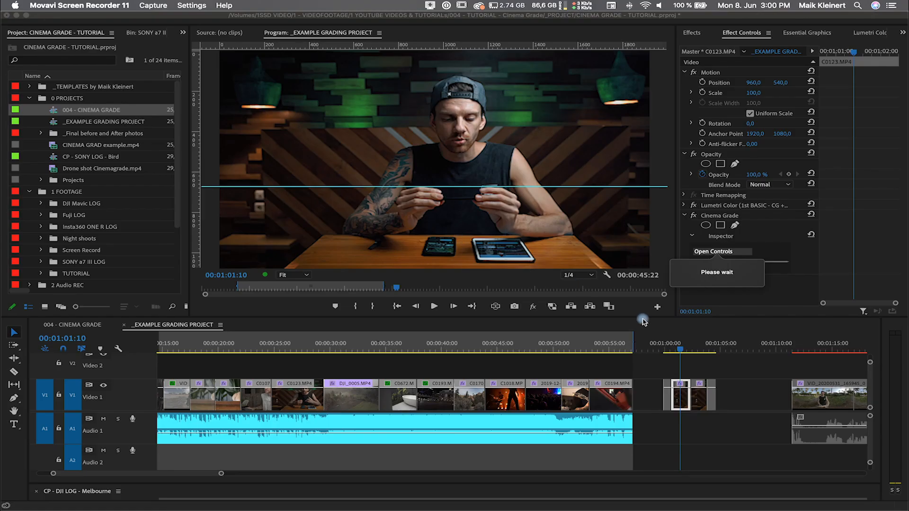
{"action": "left_click", "coordinate": [472, 345]}
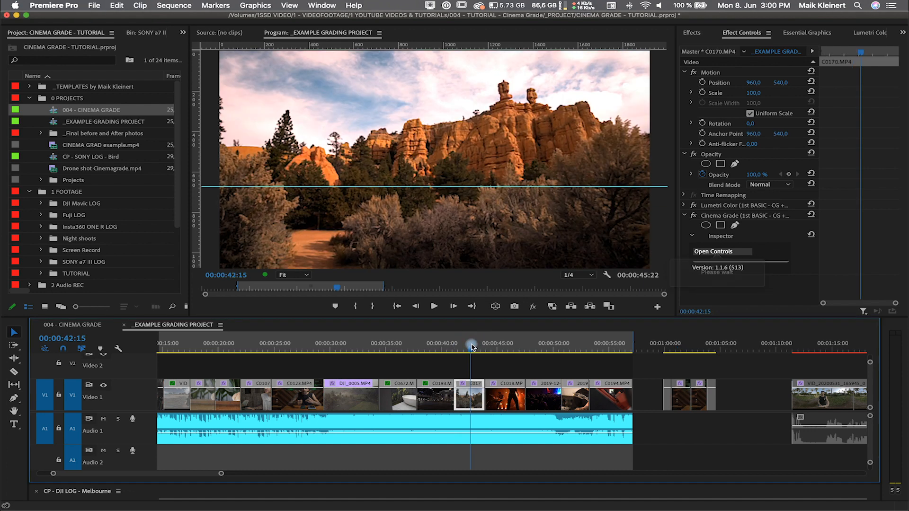
Step: Toggle the Cinema Grade effect off and on to compare the canyon clip before and after grading, and scrub the timeline
{"action": "left_click", "coordinate": [694, 216]}
{"action": "left_click", "coordinate": [694, 216]}
{"action": "left_click_drag", "start_coordinate": [440, 345], "coordinate": [411, 346]}
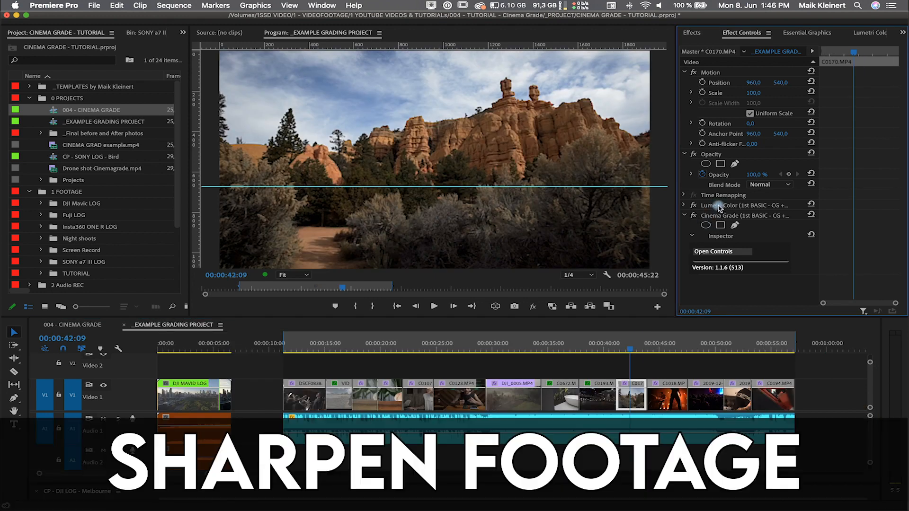
Step: Open the Lumetri Color effect's Creative section to inspect its Sharpen setting
{"action": "left_click", "coordinate": [719, 206]}
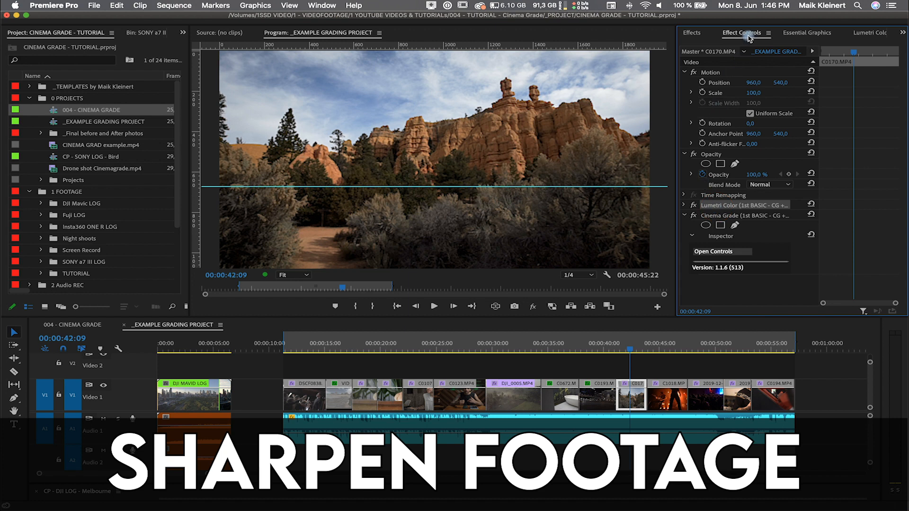
{"action": "left_click", "coordinate": [853, 33]}
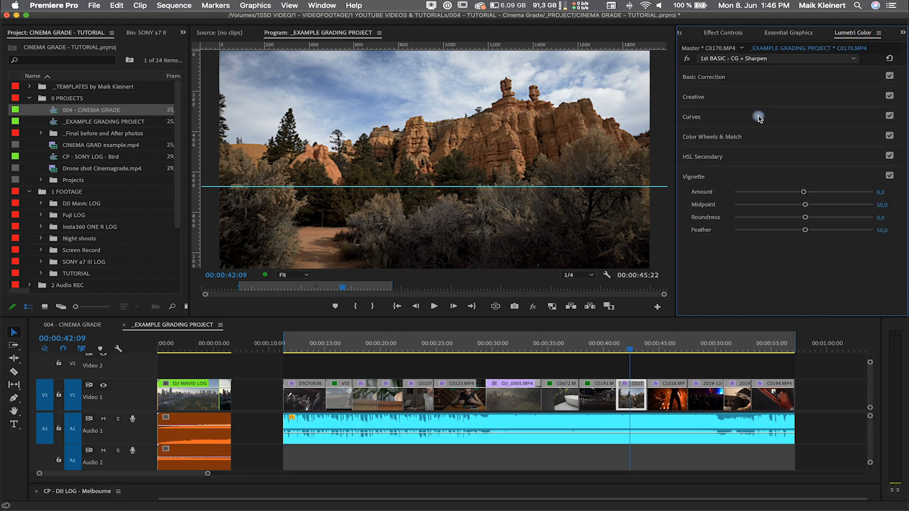
{"action": "left_click", "coordinate": [702, 98]}
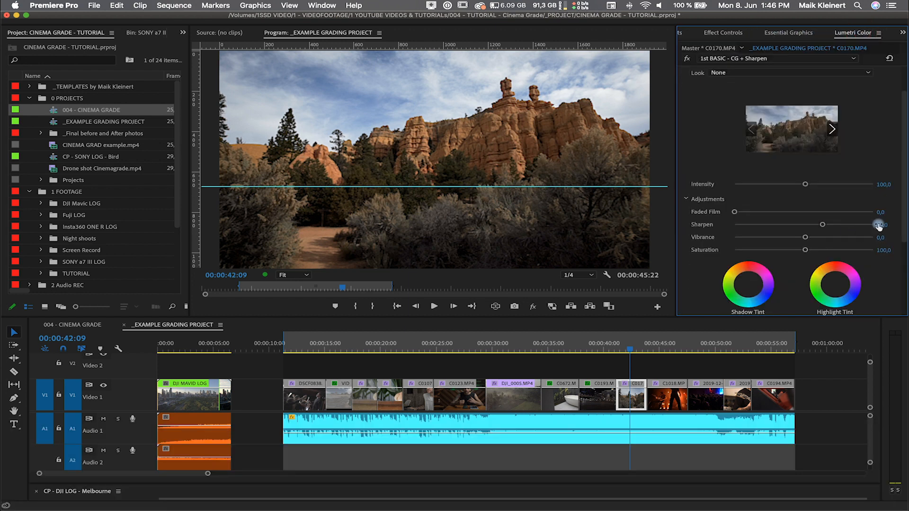
Step: Select both the Lumetri Color and Cinema Grade effects on the canyon clip and save them together as a preset
{"action": "left_click", "coordinate": [722, 33]}
{"action": "left_click", "coordinate": [714, 216]}
{"action": "left_click", "coordinate": [716, 206]}
{"action": "left_click", "coordinate": [715, 217]}
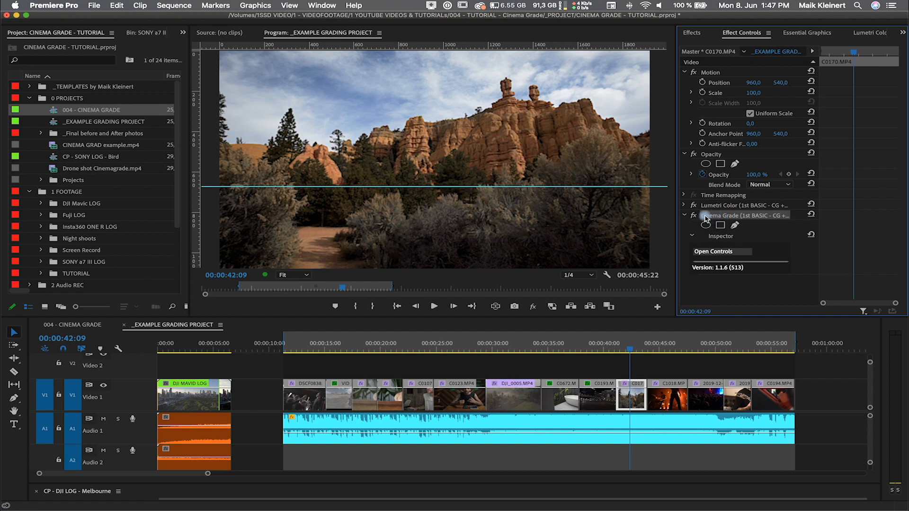
{"action": "left_click", "coordinate": [726, 205], "text": "shift"}
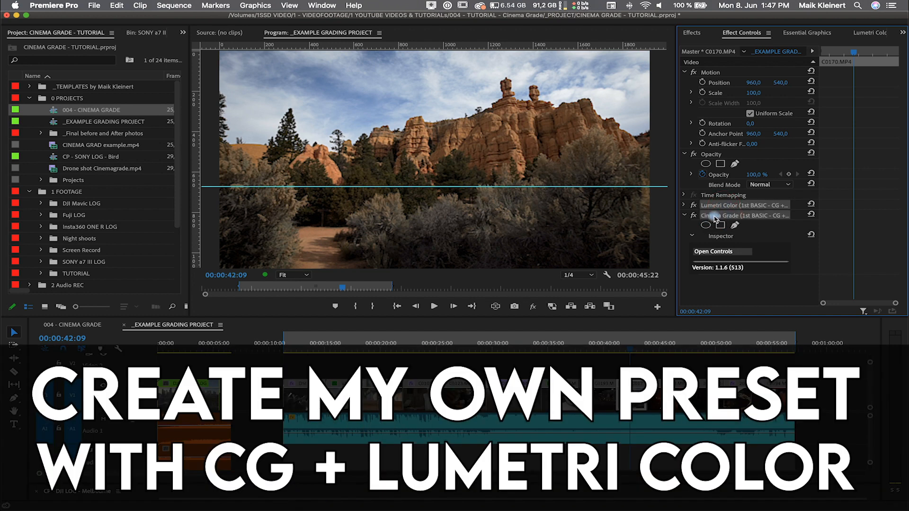
{"action": "right_click", "coordinate": [716, 218]}
{"action": "left_click", "coordinate": [759, 183]}
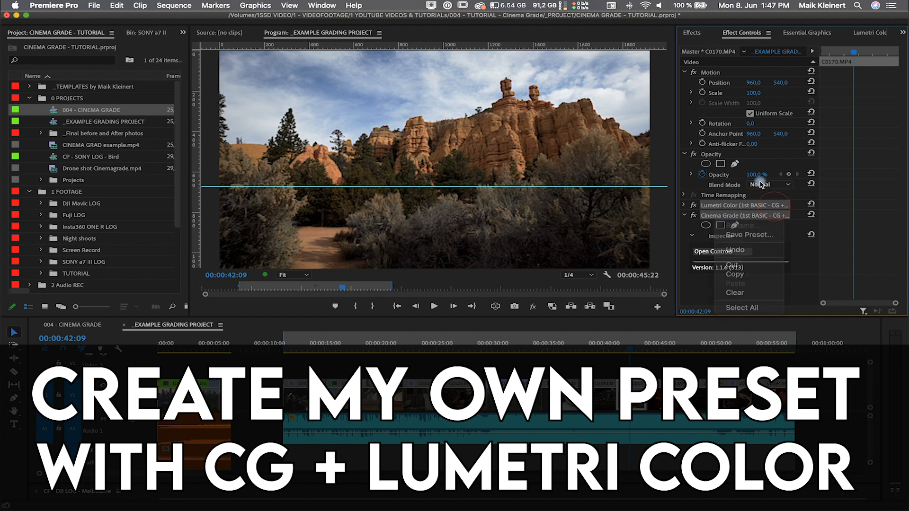
Step: Apply the MK - CinemaGrade - Sharp 1 preset from the Effects panel to the canyon clip and review its added effects
{"action": "left_click", "coordinate": [707, 36]}
{"action": "left_click_drag", "start_coordinate": [737, 69], "coordinate": [629, 396]}
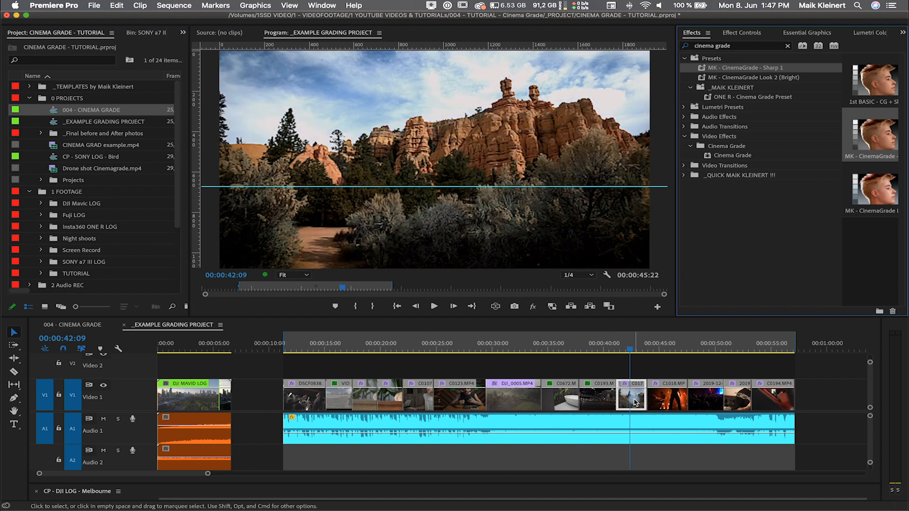
{"action": "left_click", "coordinate": [739, 33]}
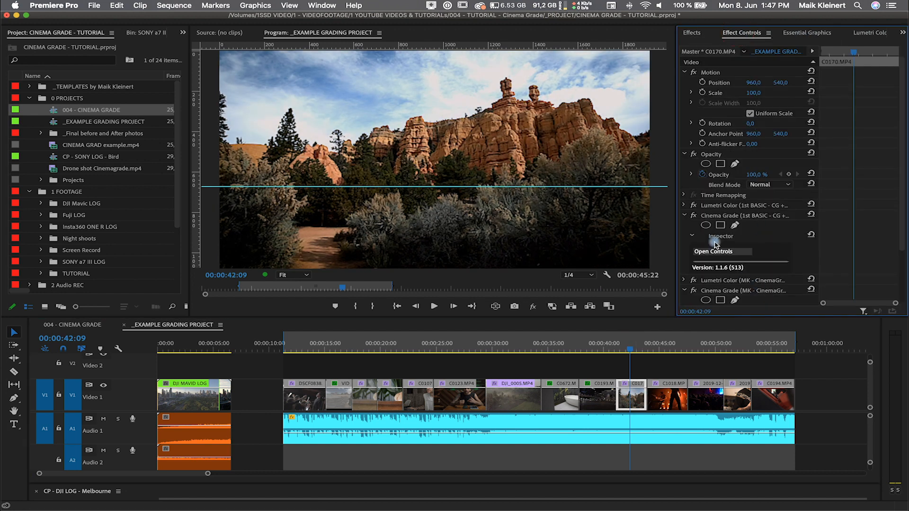
{"action": "scroll", "coordinate": [709, 227], "scroll_direction": "down", "scroll_amount": 1}
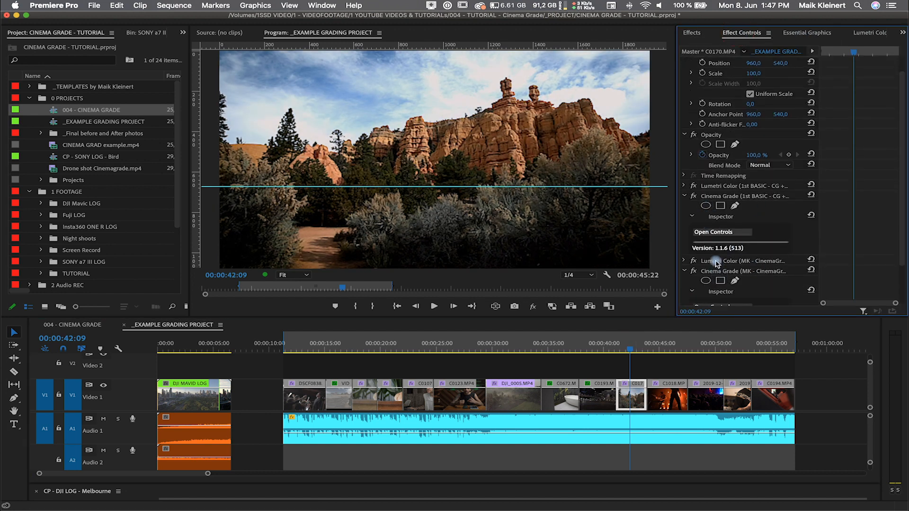